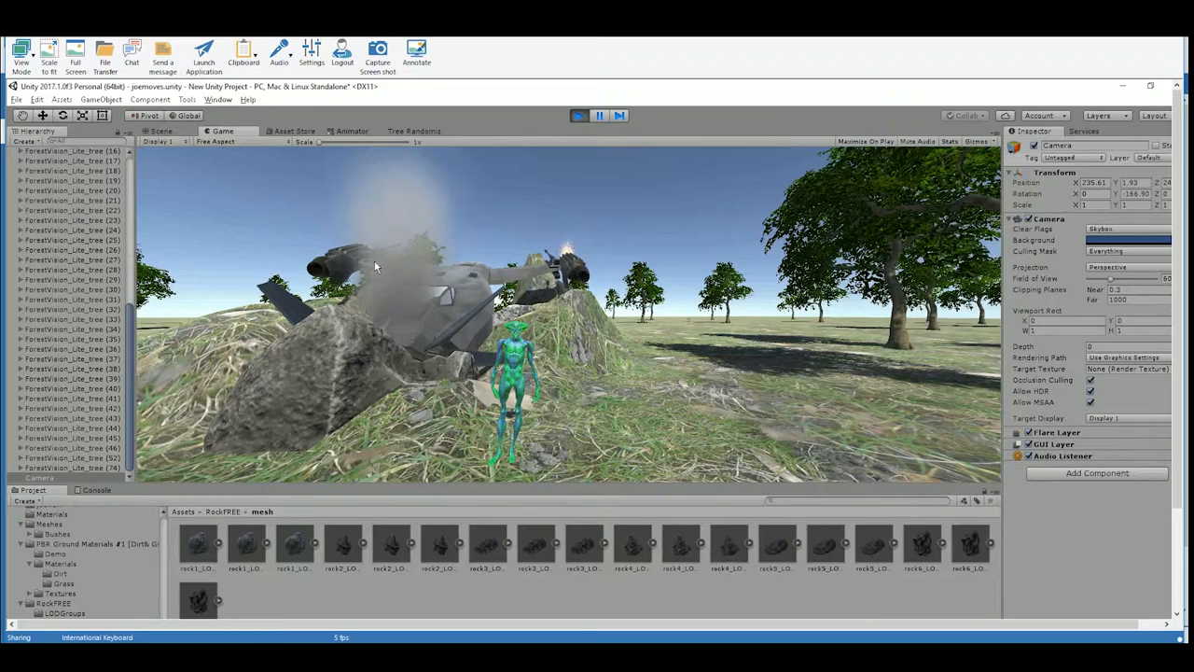
Stop the running game and return to editing the joemoves scene.
left_click_drag(128, 321, 131, 156)
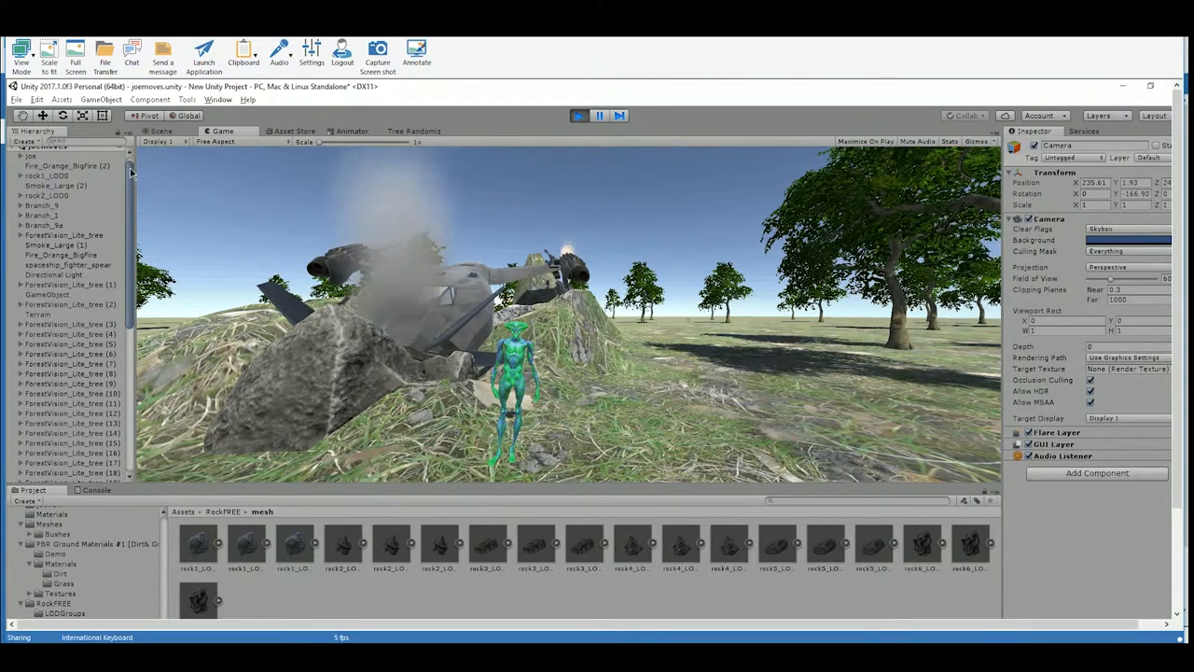
scroll(130, 168, "up", 1)
left_click(578, 115)
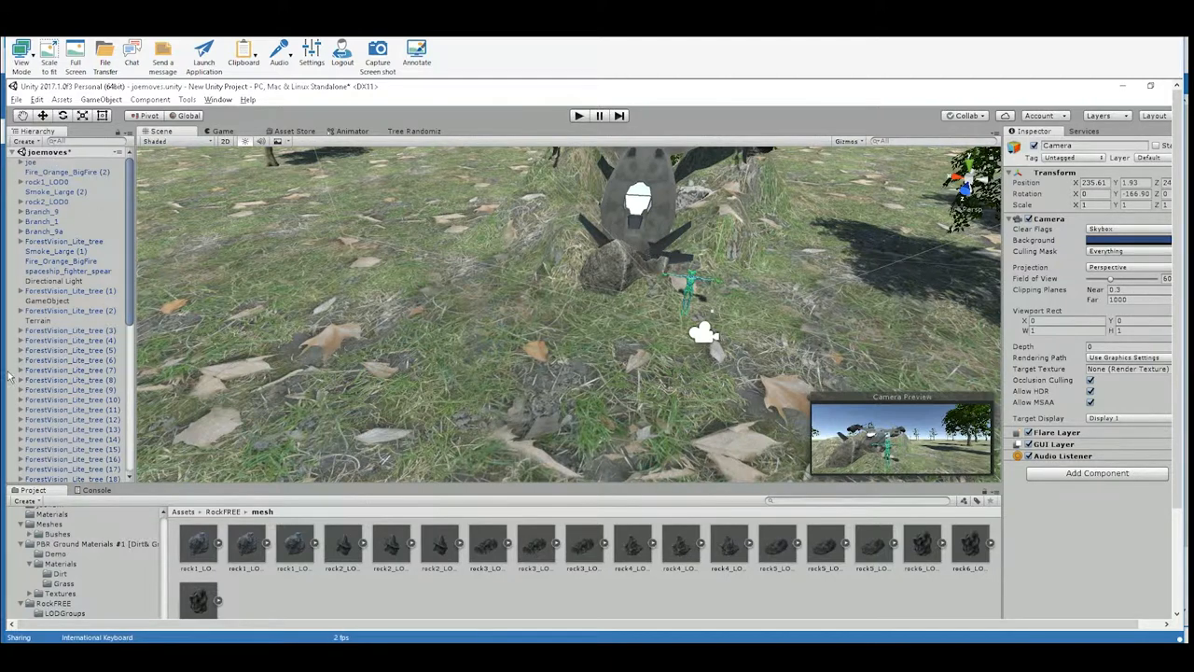
Dock the Project panel beneath the Hierarchy in one-column layout and the Console beneath the Scene view.
left_click_drag(39, 497, 70, 448)
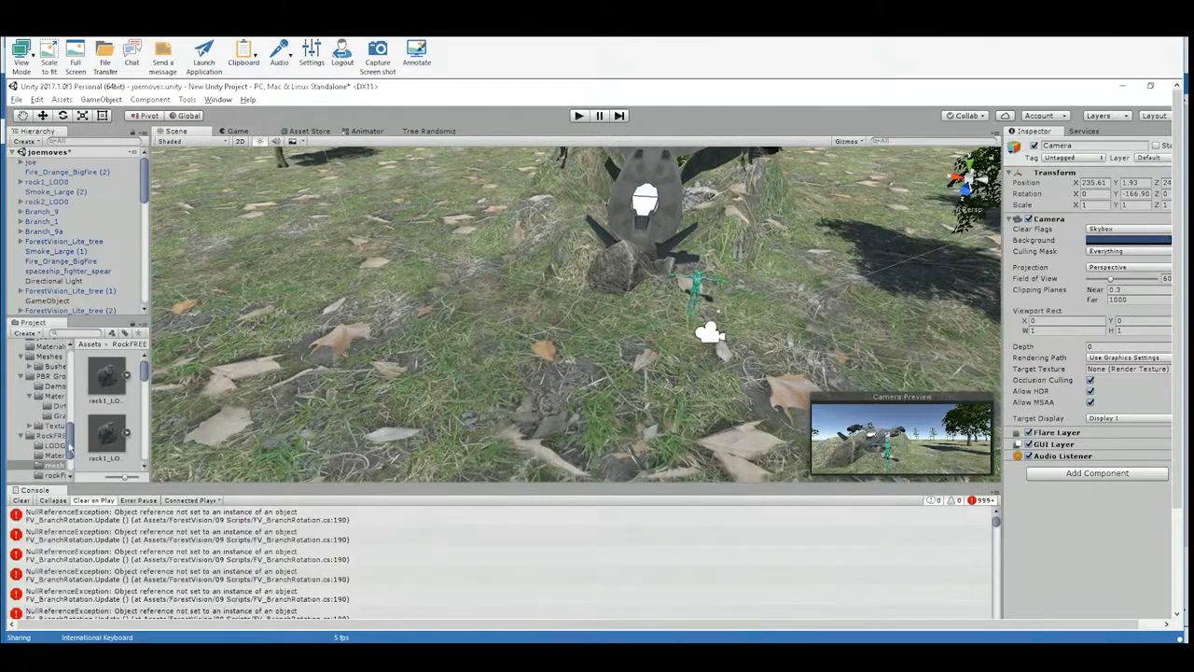
left_click(144, 325)
left_click(187, 337)
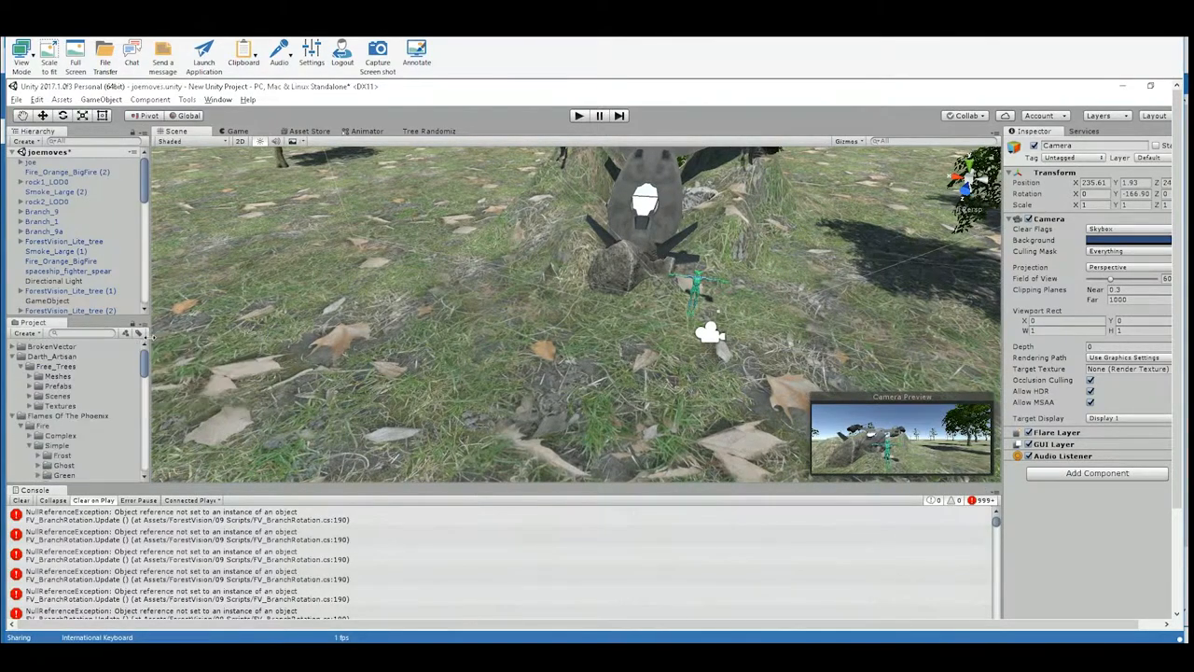
left_click_drag(37, 492, 161, 448)
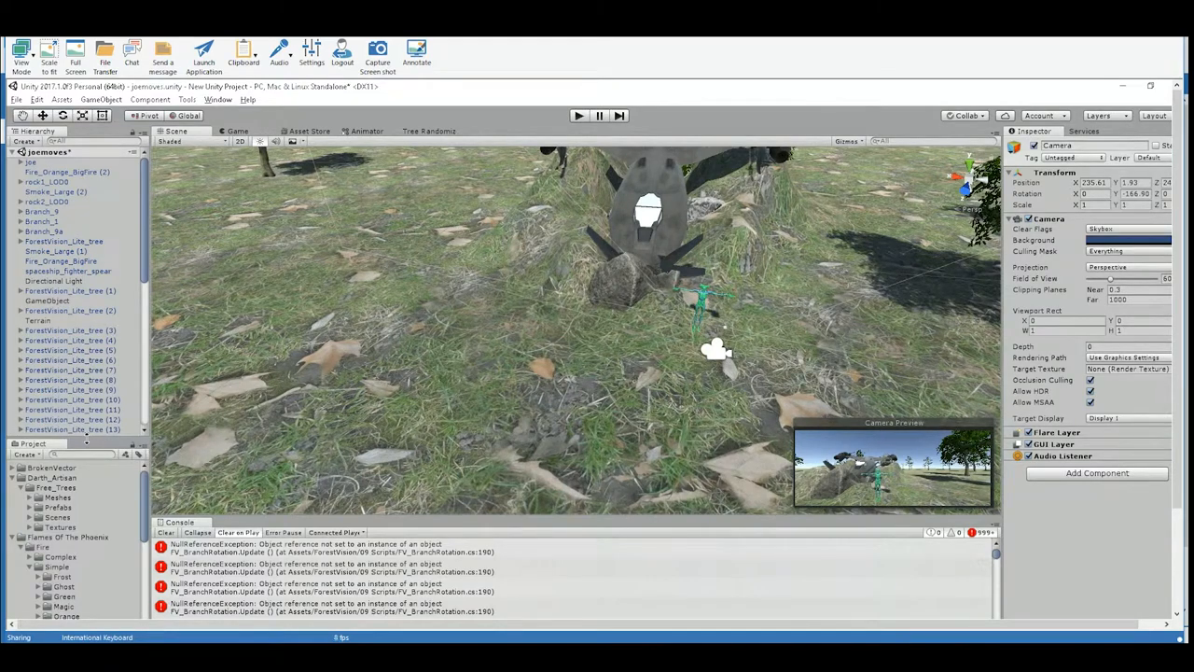
left_click_drag(86, 436, 144, 329)
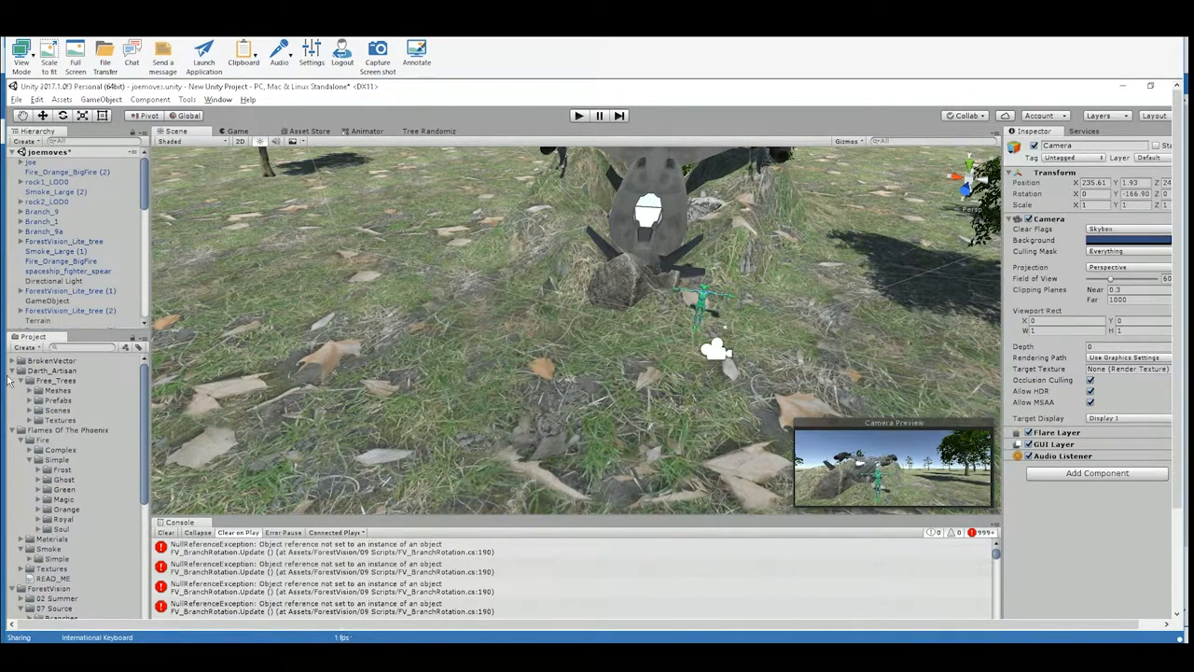
Collapse the expanded Project folders, including Flames Of The Phoenix, Darth_Artisan, ForestVision, PBR Ground Materials and RockFREE.
left_click(12, 430)
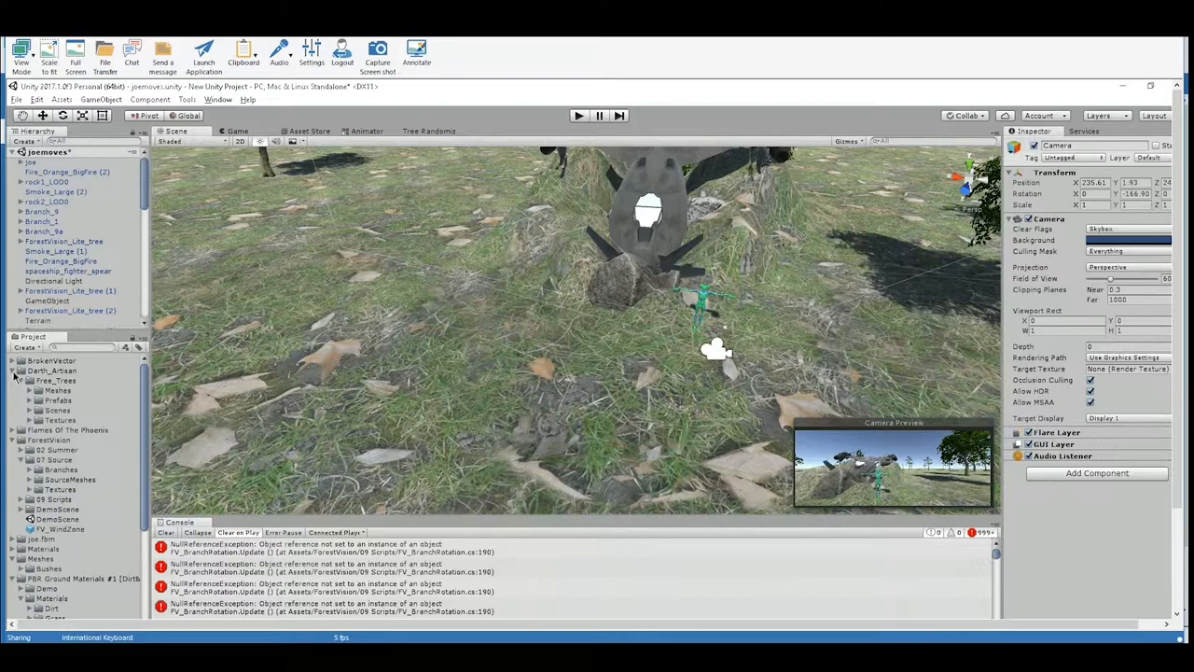
left_click(14, 371)
left_click(14, 390)
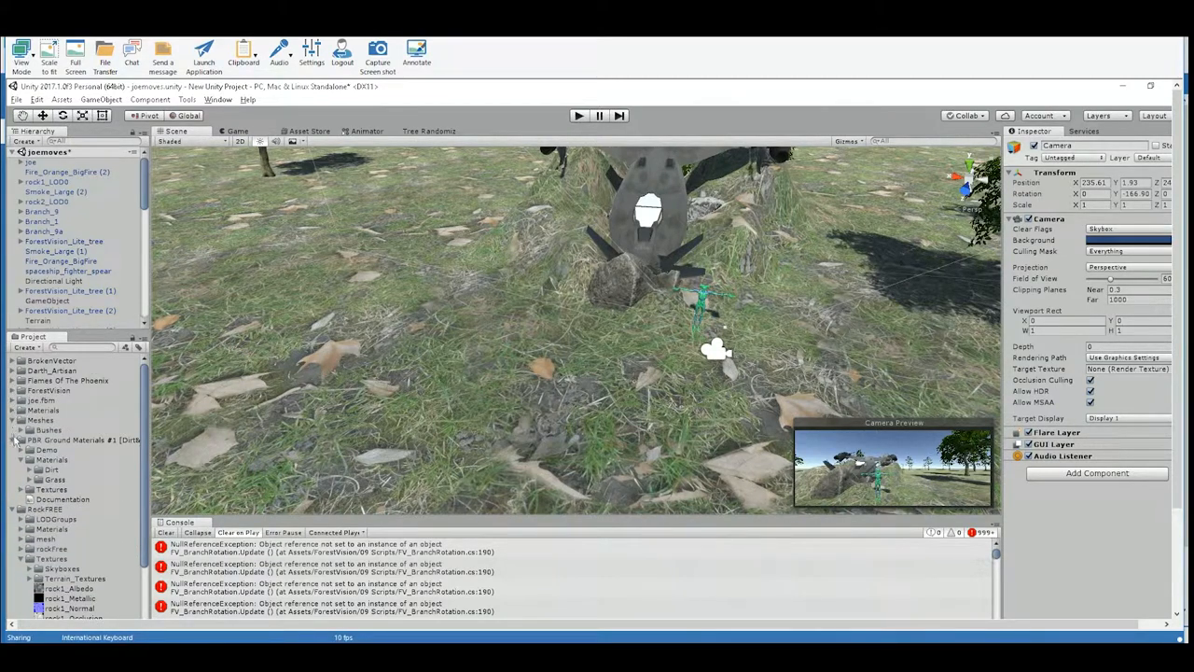
left_click(13, 440)
left_click(14, 450)
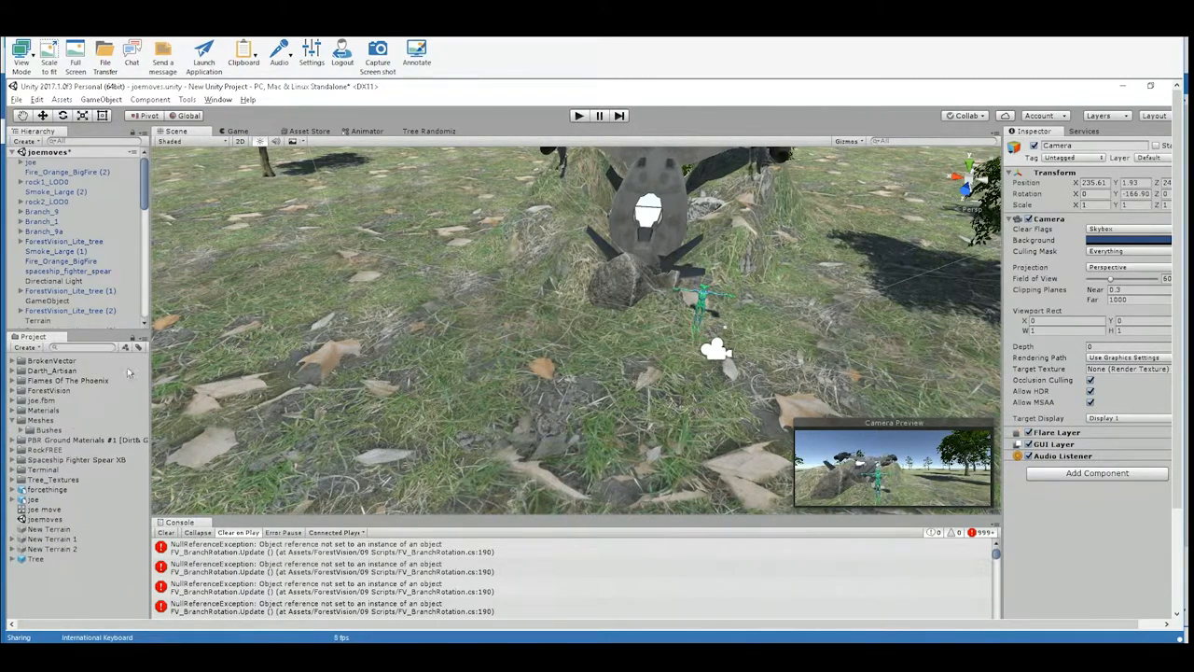
Enlarge the Hierarchy panel by shrinking the Project panel so more scene objects fit in the list.
left_click_drag(131, 330, 122, 394)
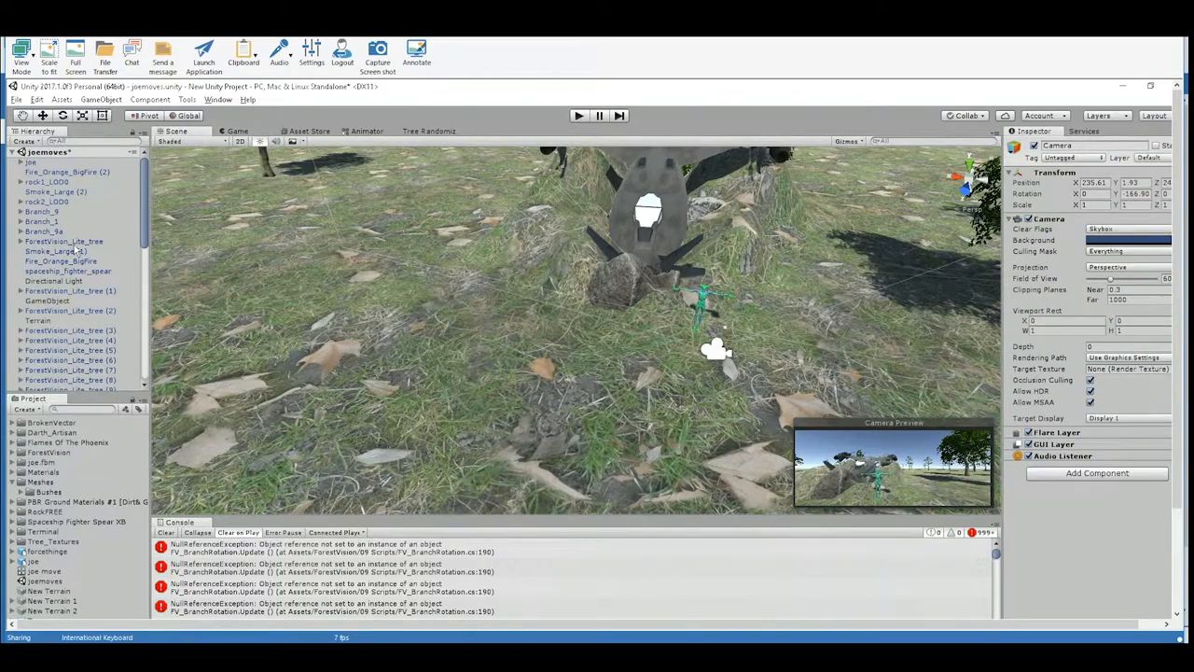
scroll(93, 327, "down", 10)
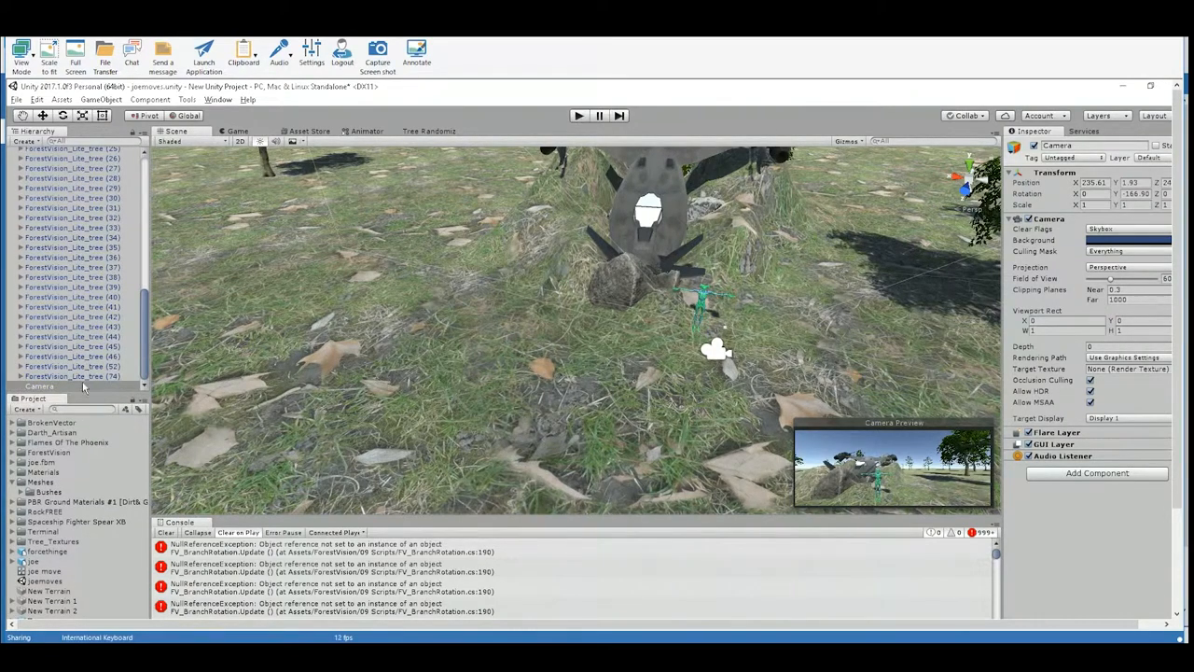
left_click(83, 374)
scroll(98, 308, "up", 15)
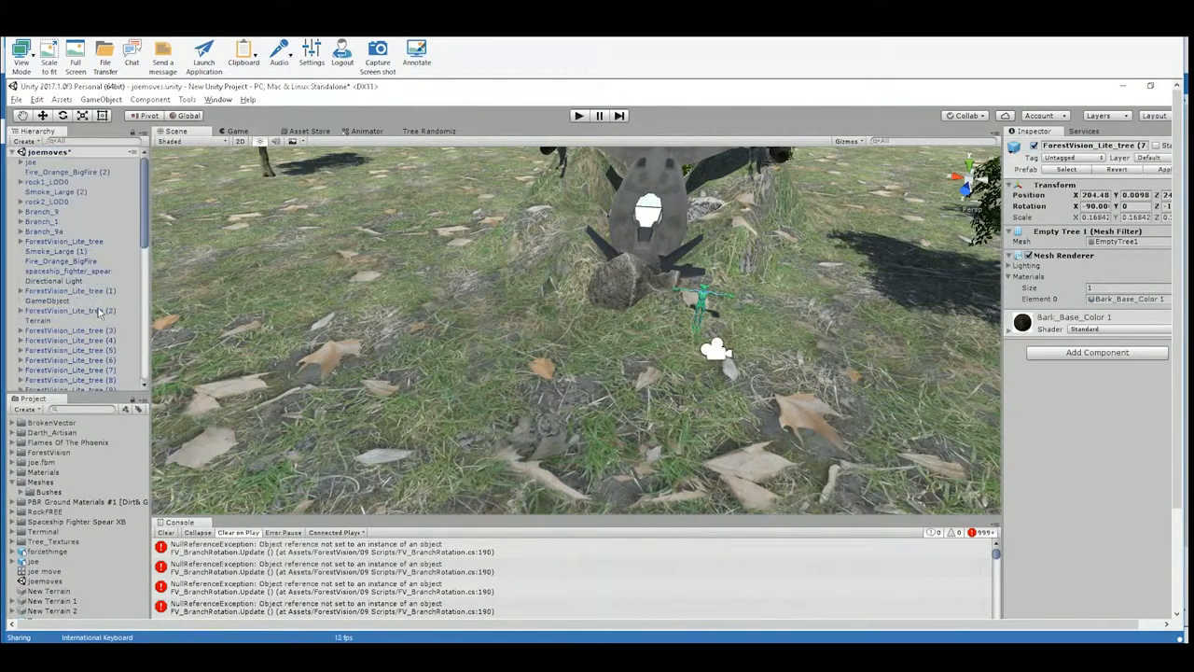
scroll(75, 233, "down", 15)
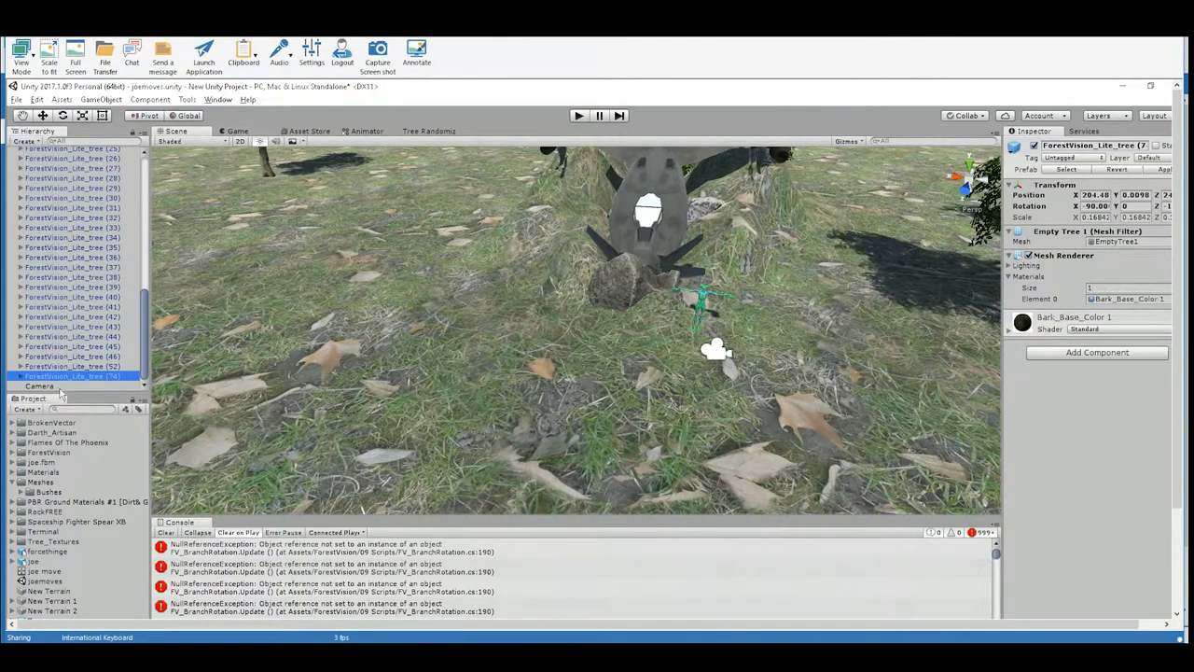
left_click_drag(70, 392, 63, 509)
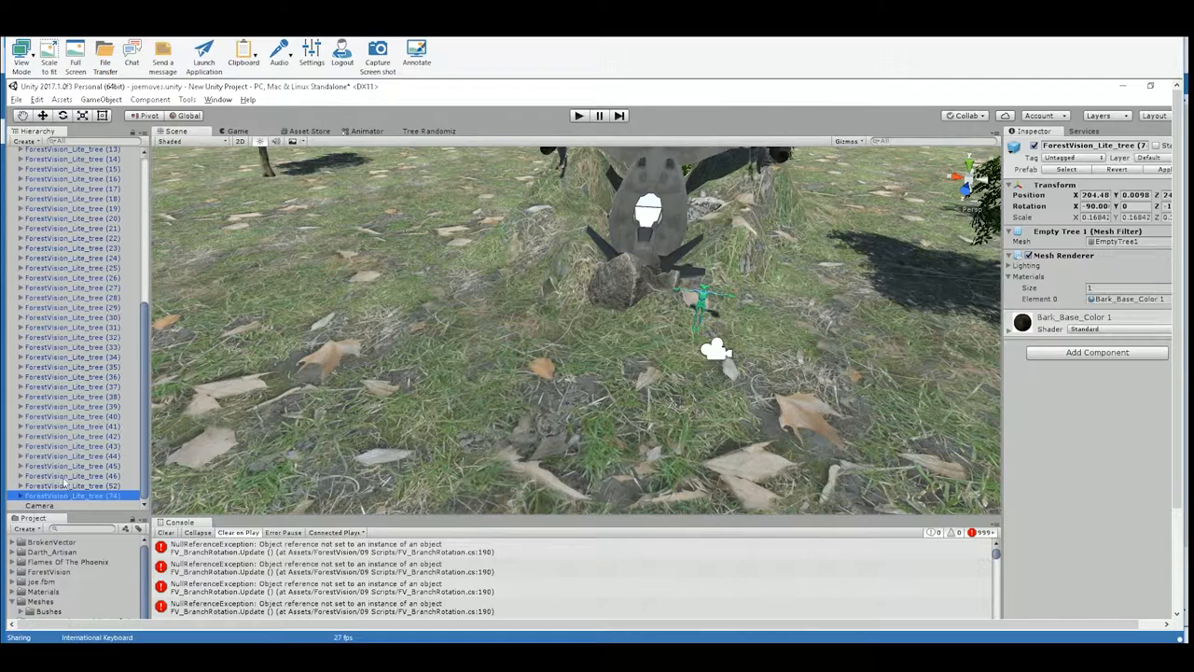
Select all the trees from ForestVision_Lite_tree (3) through ForestVision_Lite_tree (74) in the scene hierarchy.
scroll(68, 292, "up", 10)
scroll(68, 292, "up", 6)
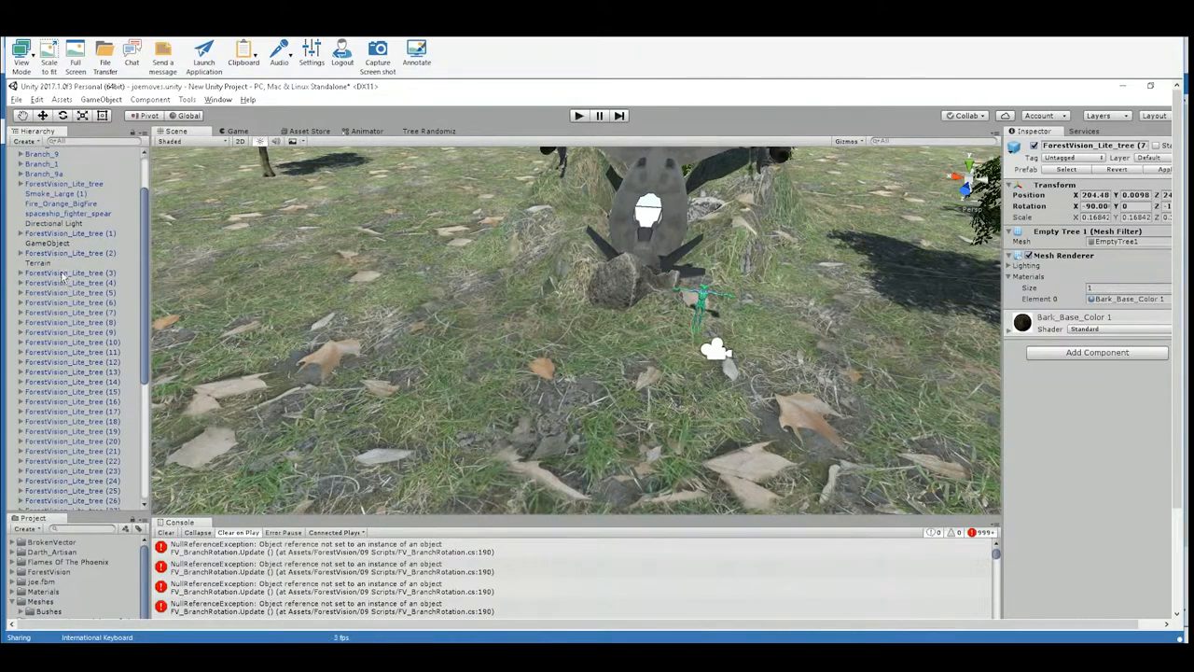
left_click(63, 275)
scroll(82, 313, "down", 8)
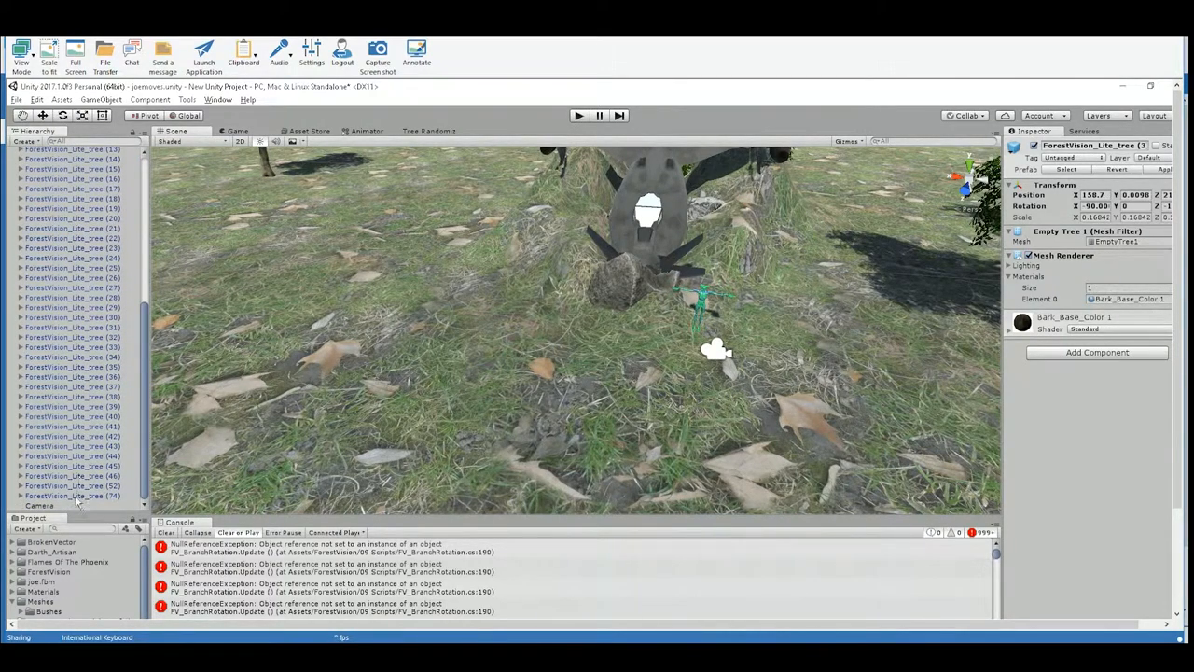
left_click(76, 496, "shift")
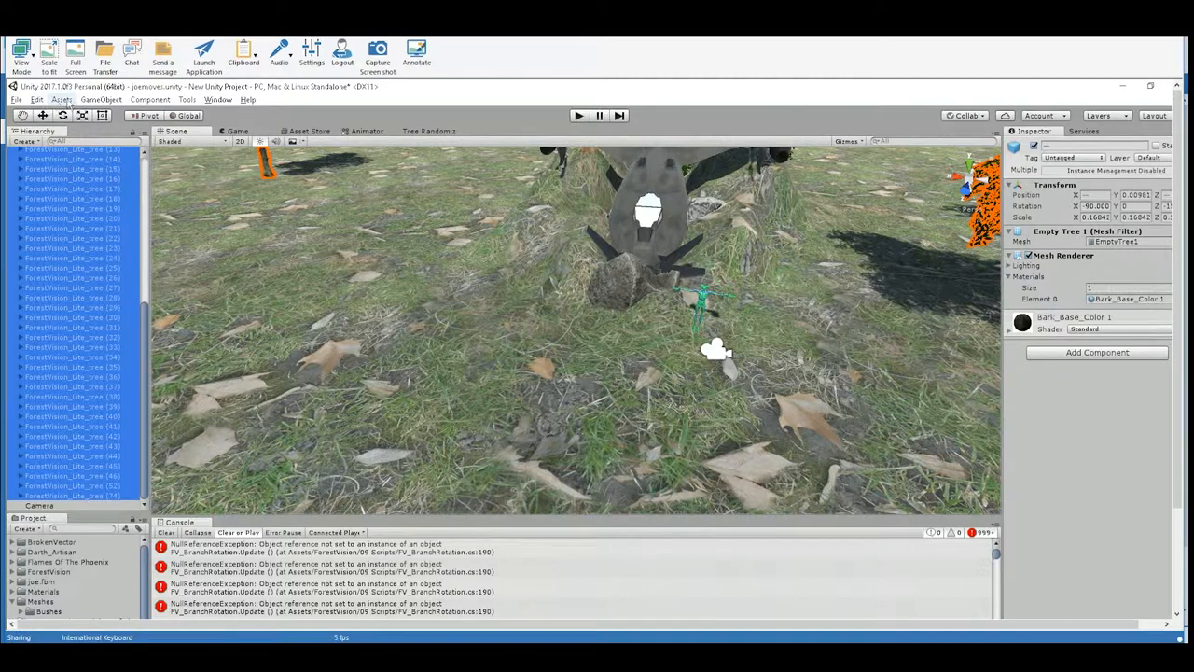
Create an empty game object in the scene and rename it Trees.
left_click(81, 101)
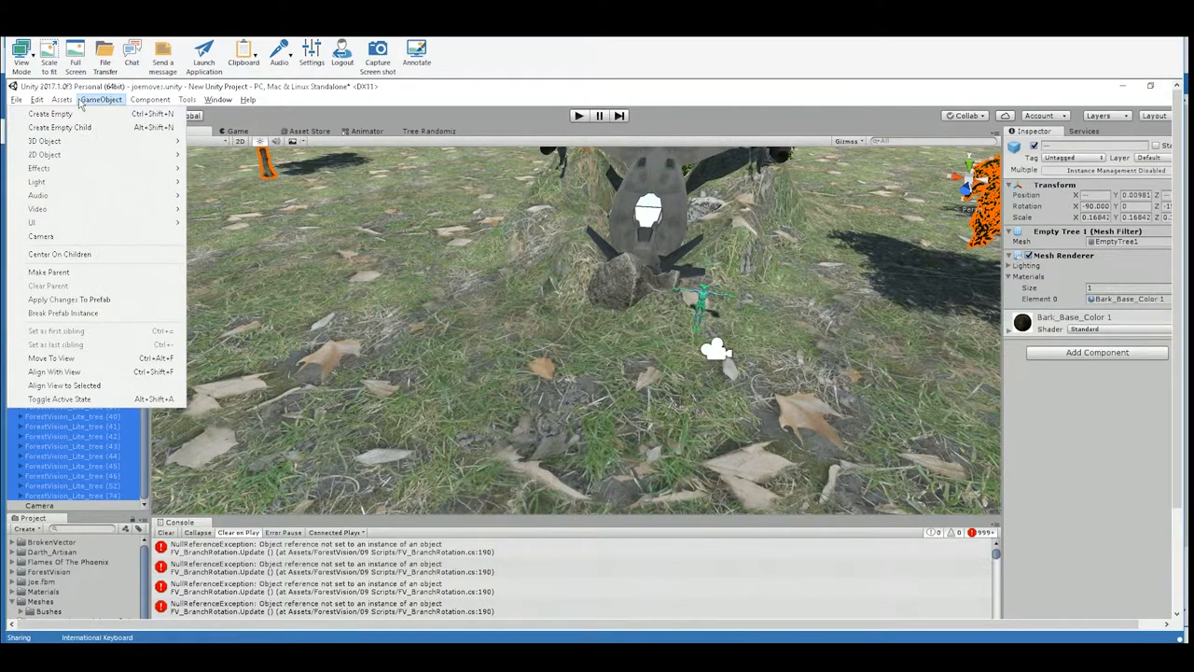
mouse_move(71, 109)
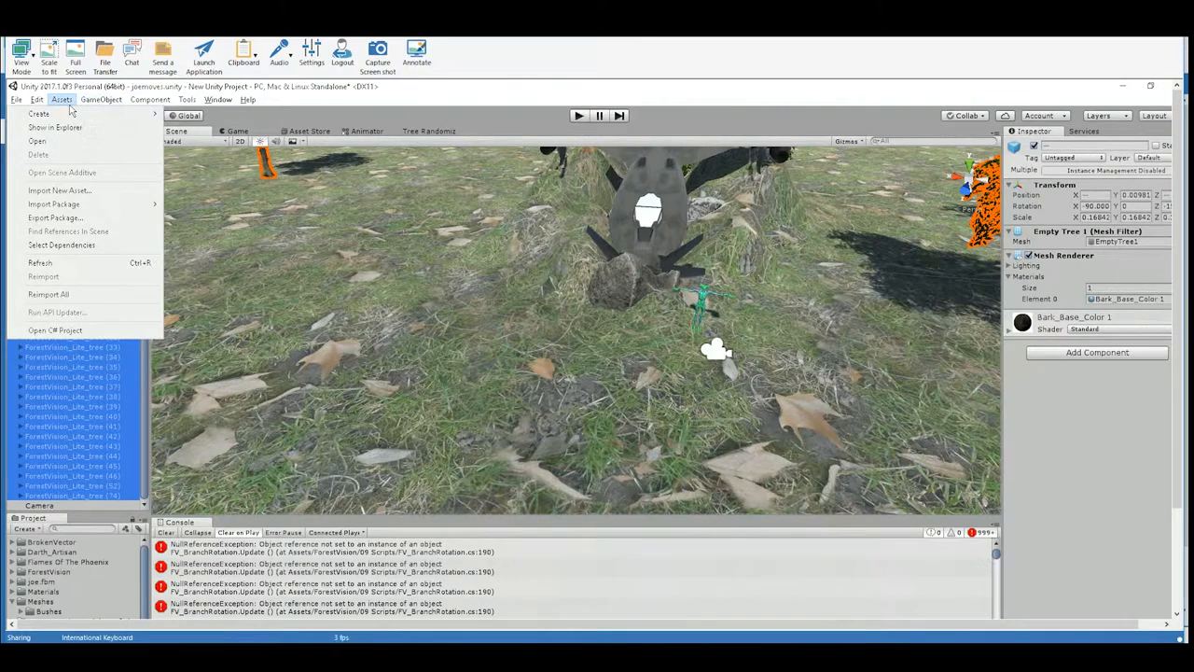
left_click(86, 113)
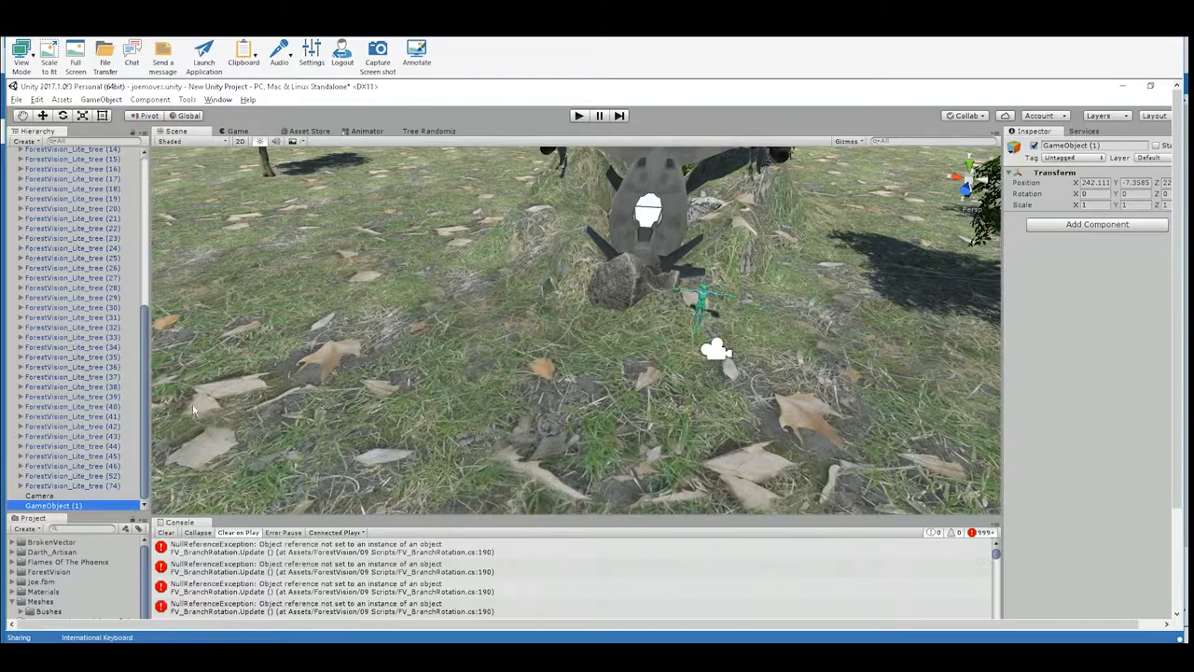
double_click(67, 505)
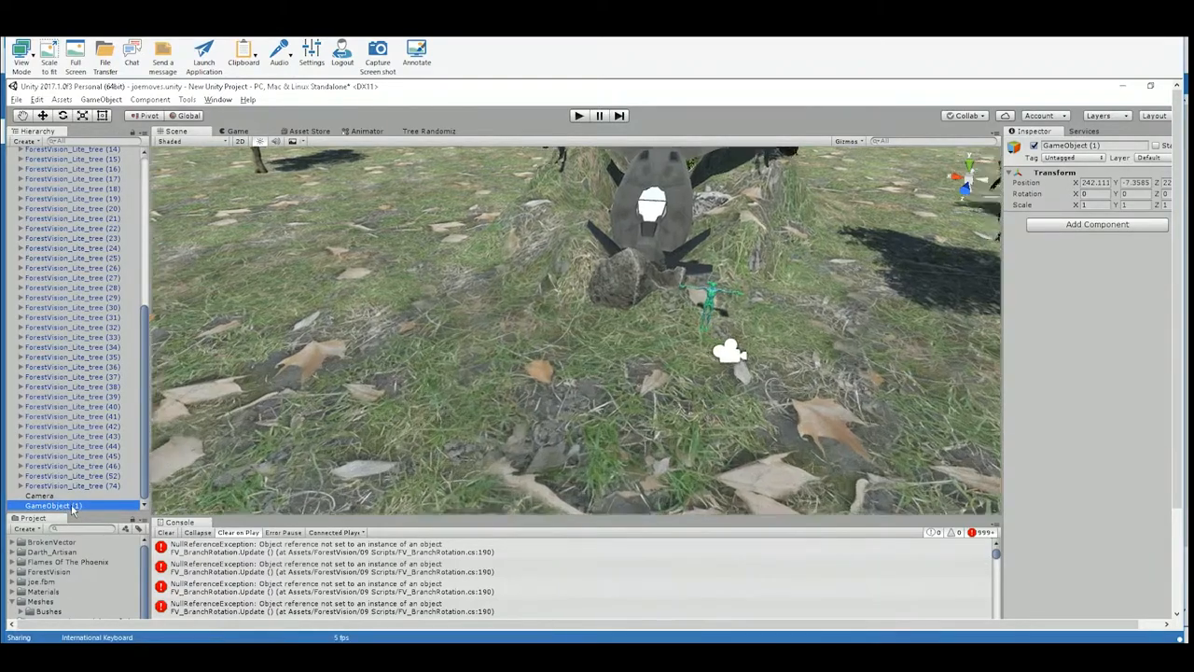
right_click(77, 506)
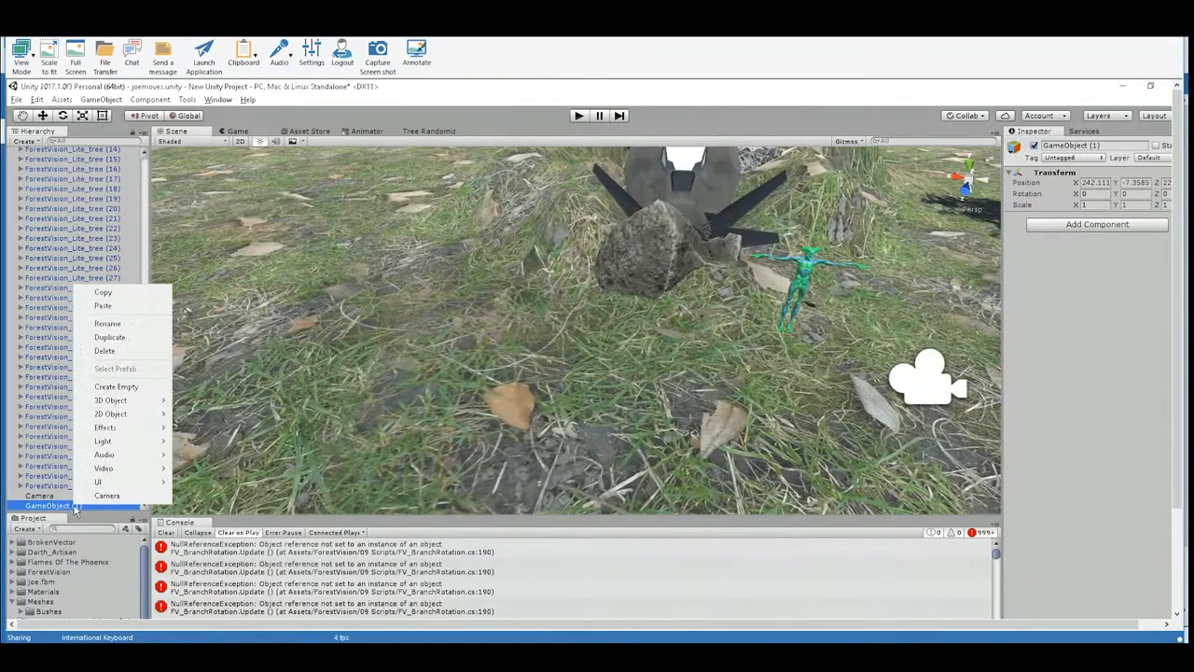
left_click(108, 323)
type("Trees")
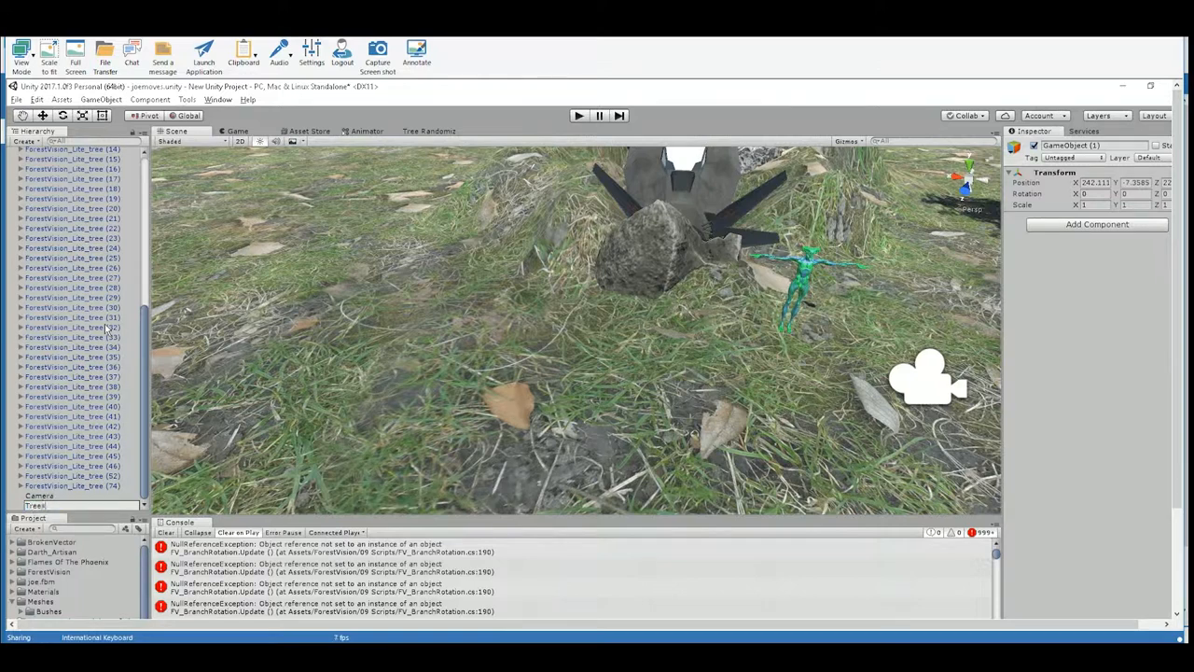
key("Return")
Make ForestVision_Lite_tree (3) through (74) children of the Trees object and collapse the group.
left_click(93, 486)
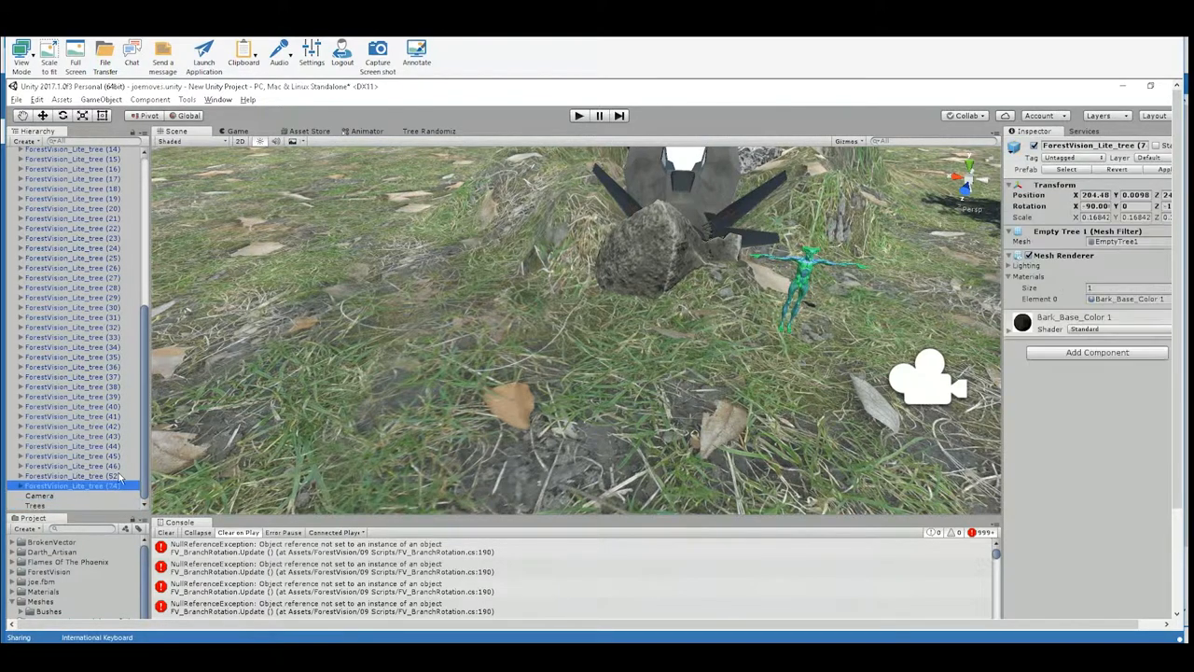
scroll(121, 471, "up", 10)
left_click(67, 338, "shift")
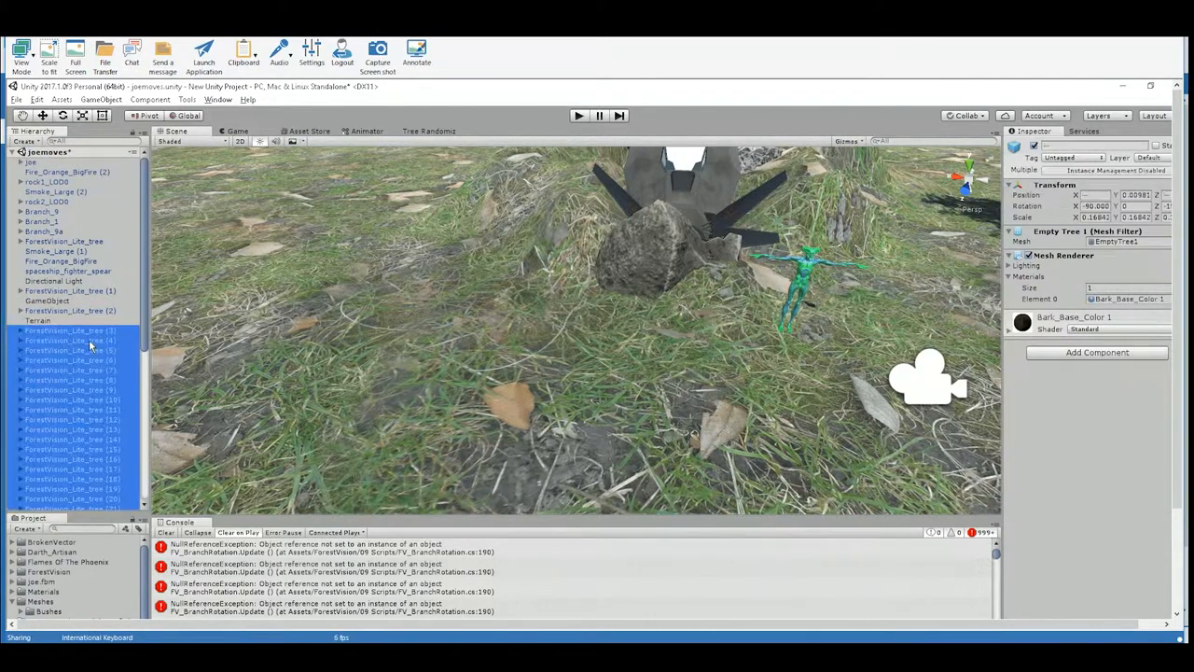
scroll(42, 420, "down", 10)
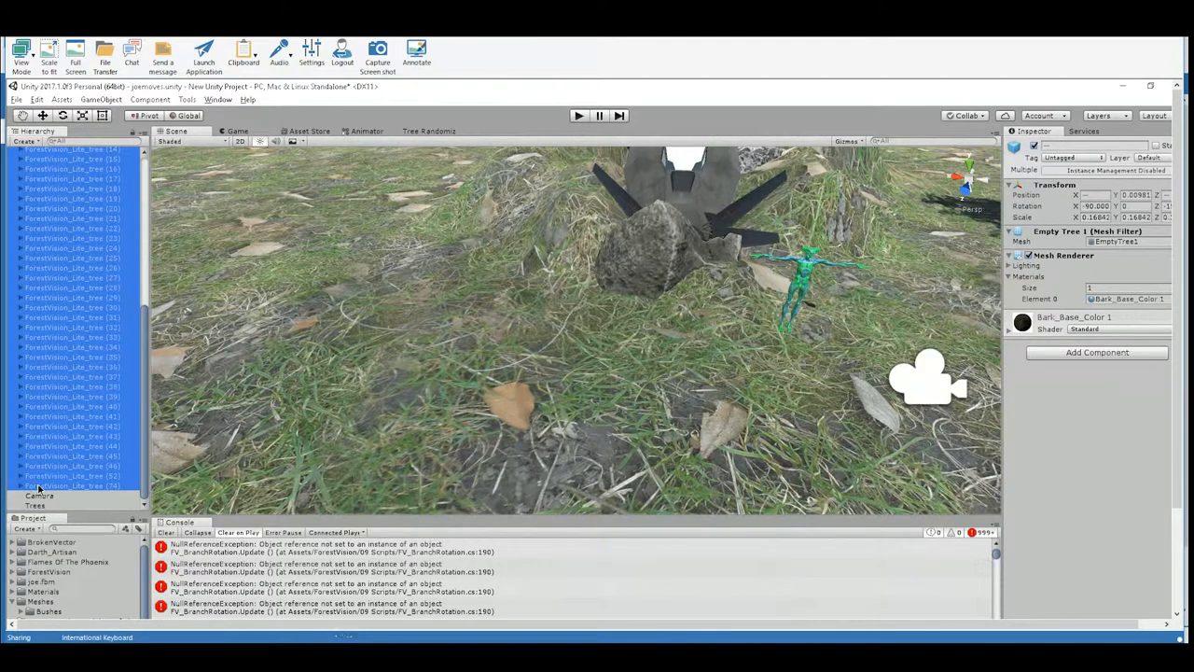
left_click_drag(37, 486, 40, 509)
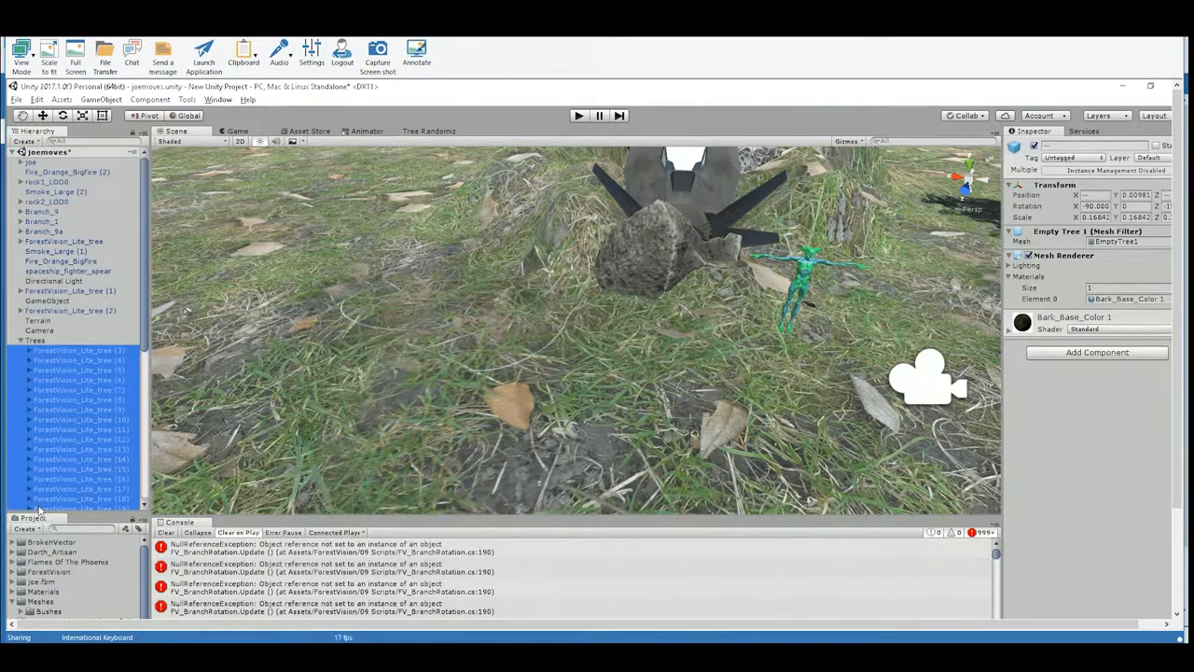
left_click(22, 341)
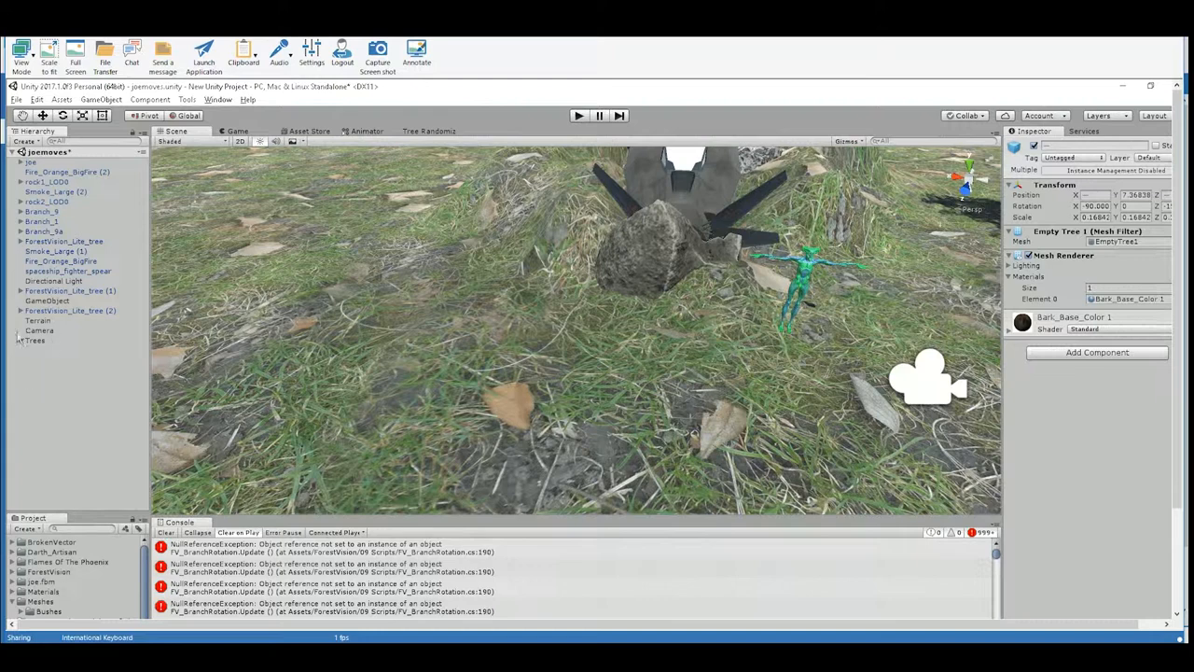
Move ForestVision_Lite_tree (1) and (2) into the Trees object and collapse it.
left_click(81, 312)
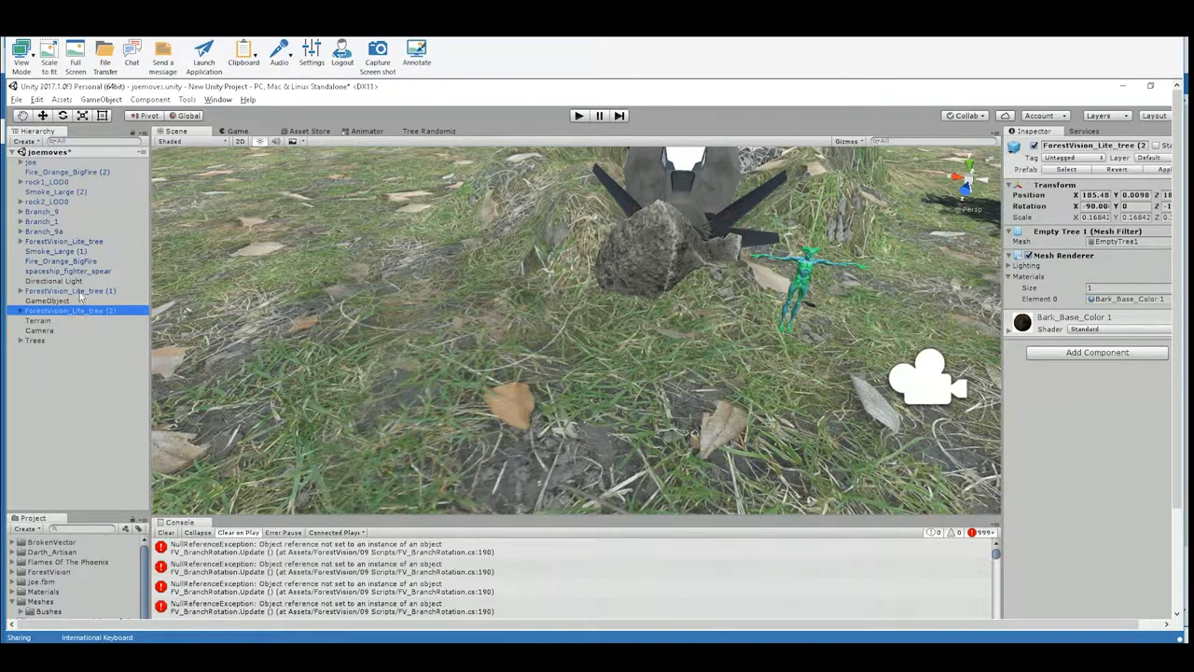
left_click(79, 291, "ctrl")
left_click_drag(81, 295, 43, 347)
scroll(47, 346, "up", 10)
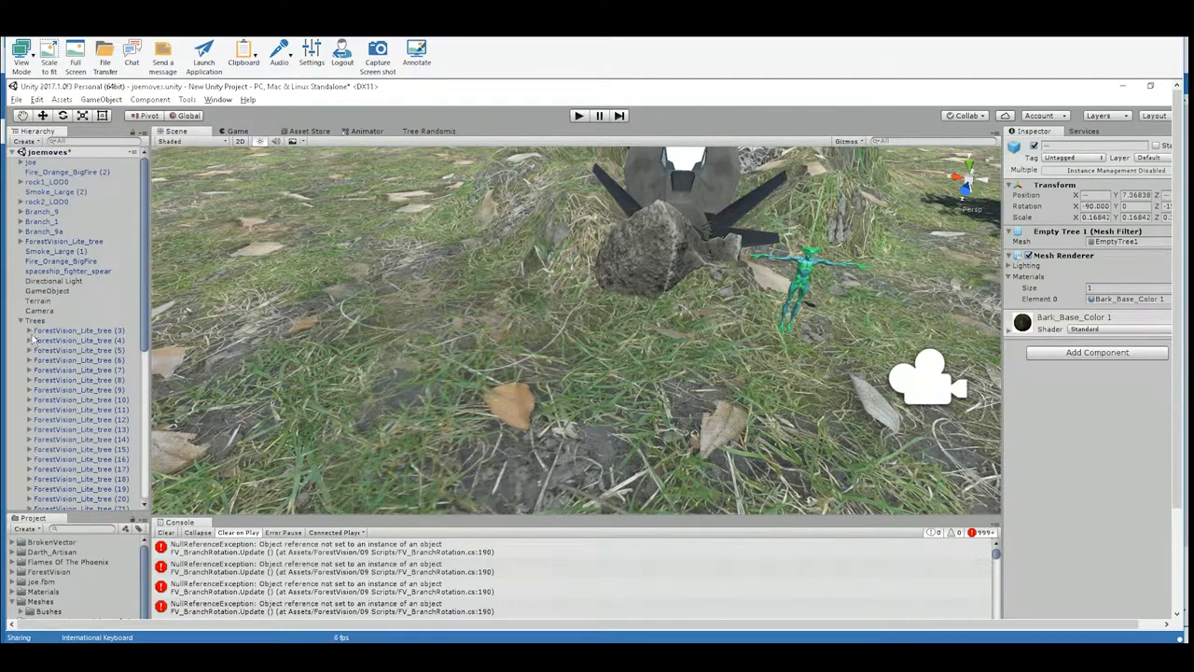
left_click(20, 320)
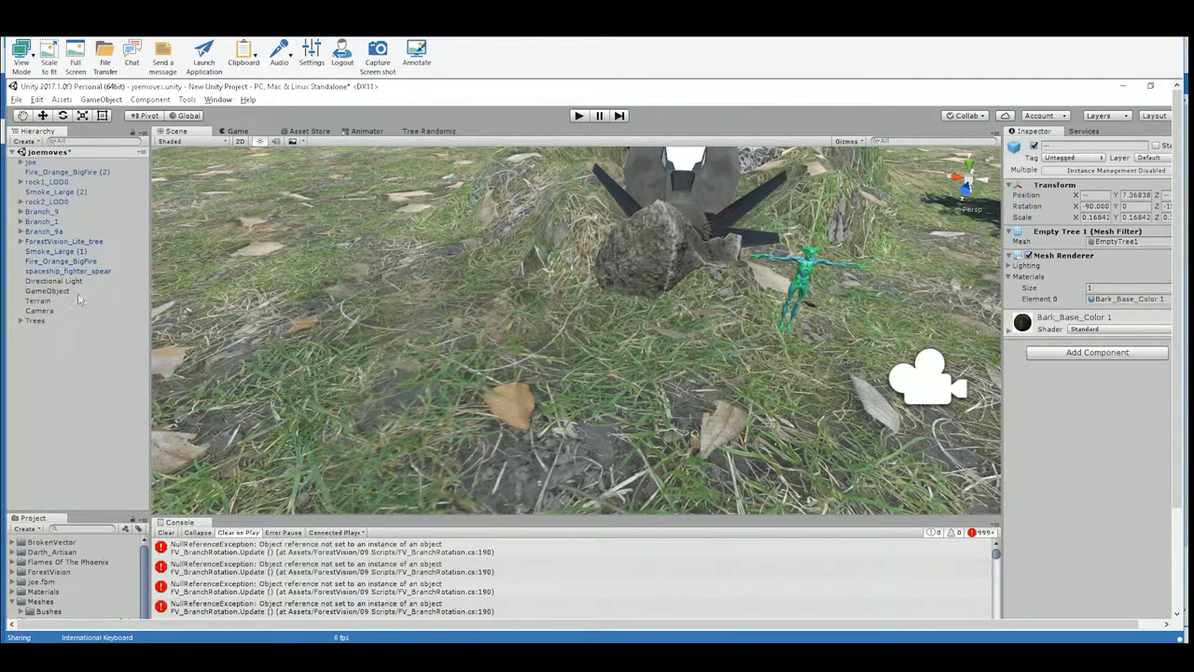
Move the unnumbered ForestVision_Lite_tree into the Trees object, collapse the group and clear the selection.
left_click(61, 242)
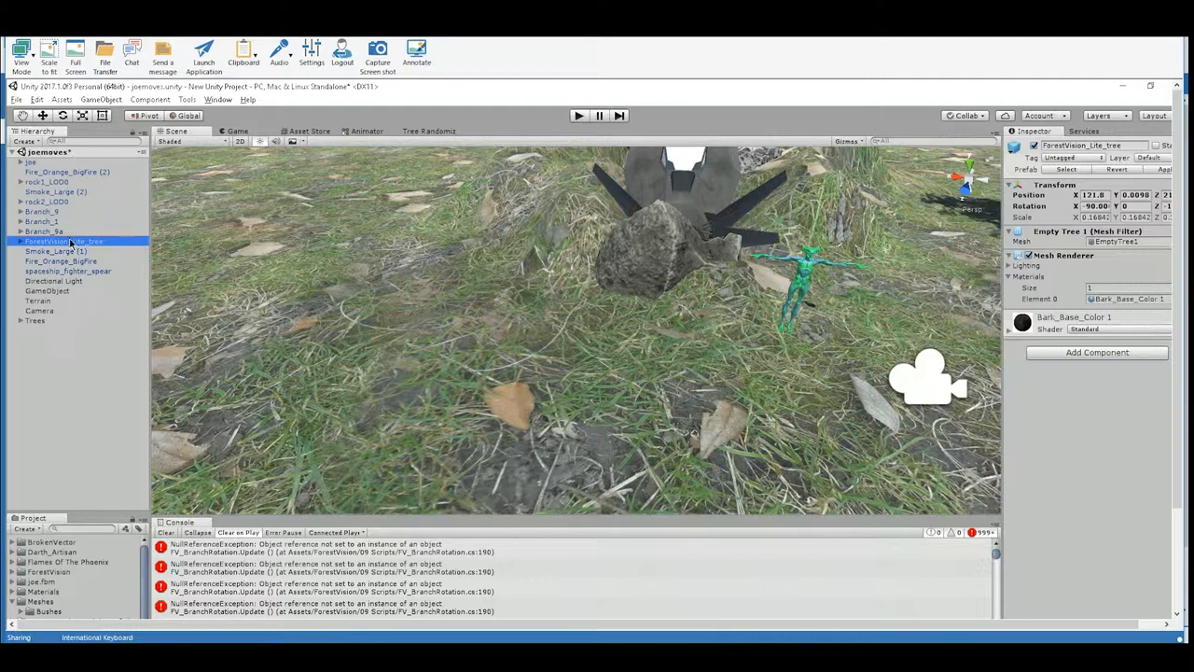
left_click_drag(70, 242, 51, 320)
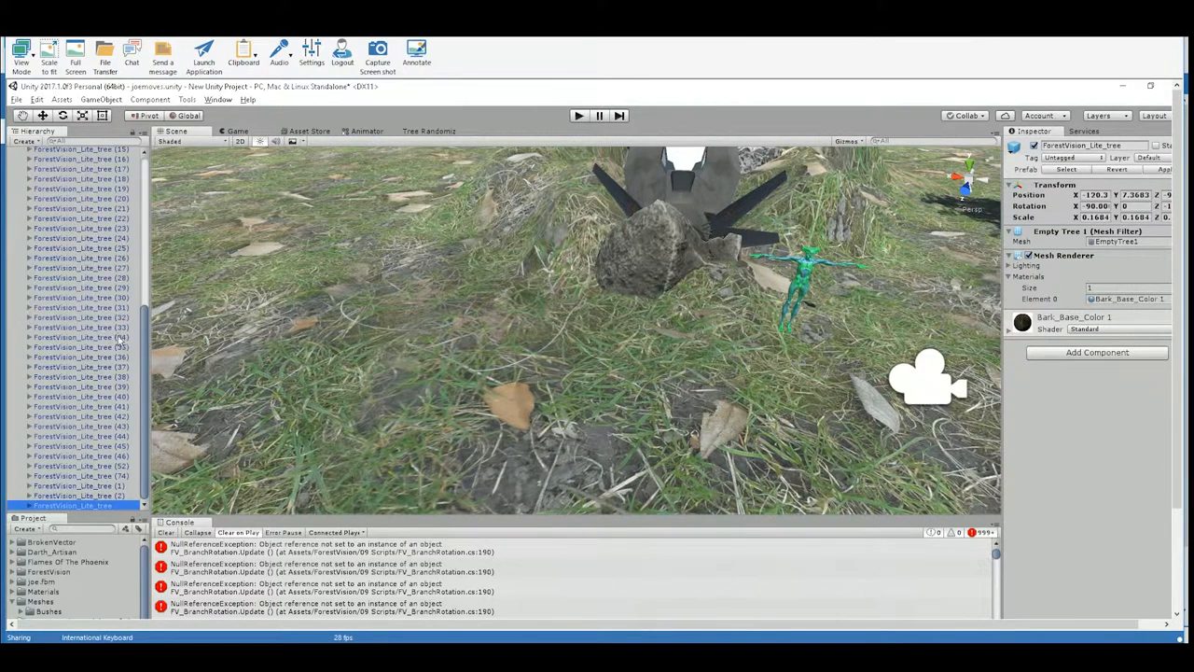
scroll(119, 317, "up", 10)
left_click(21, 311)
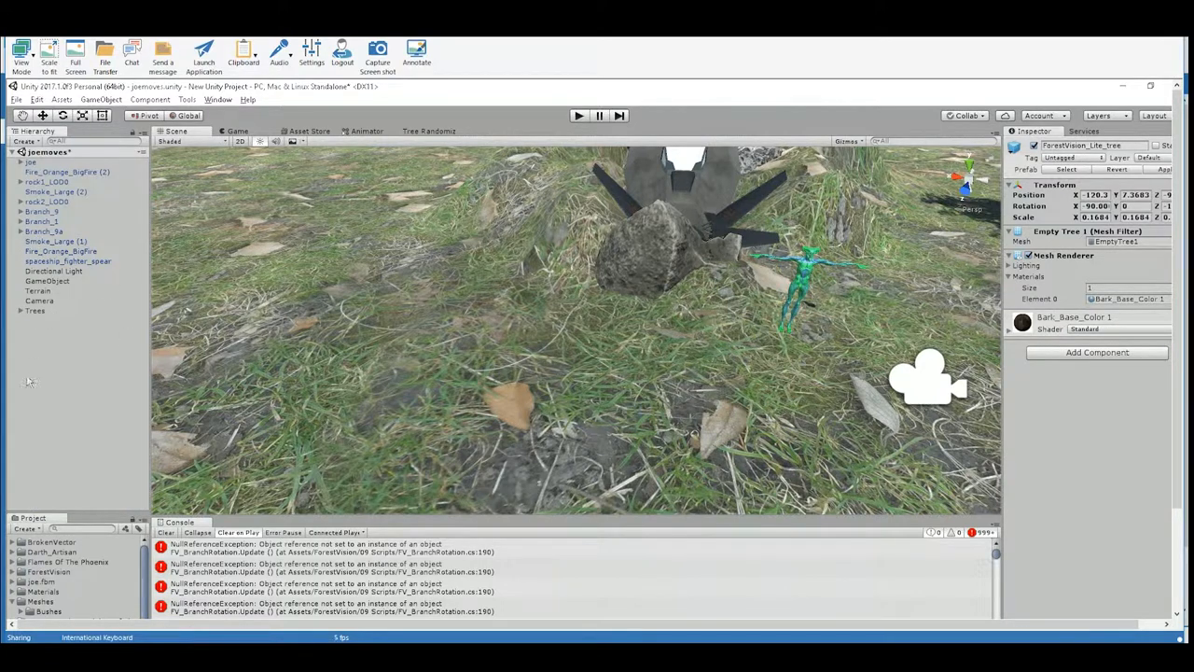
left_click(78, 359)
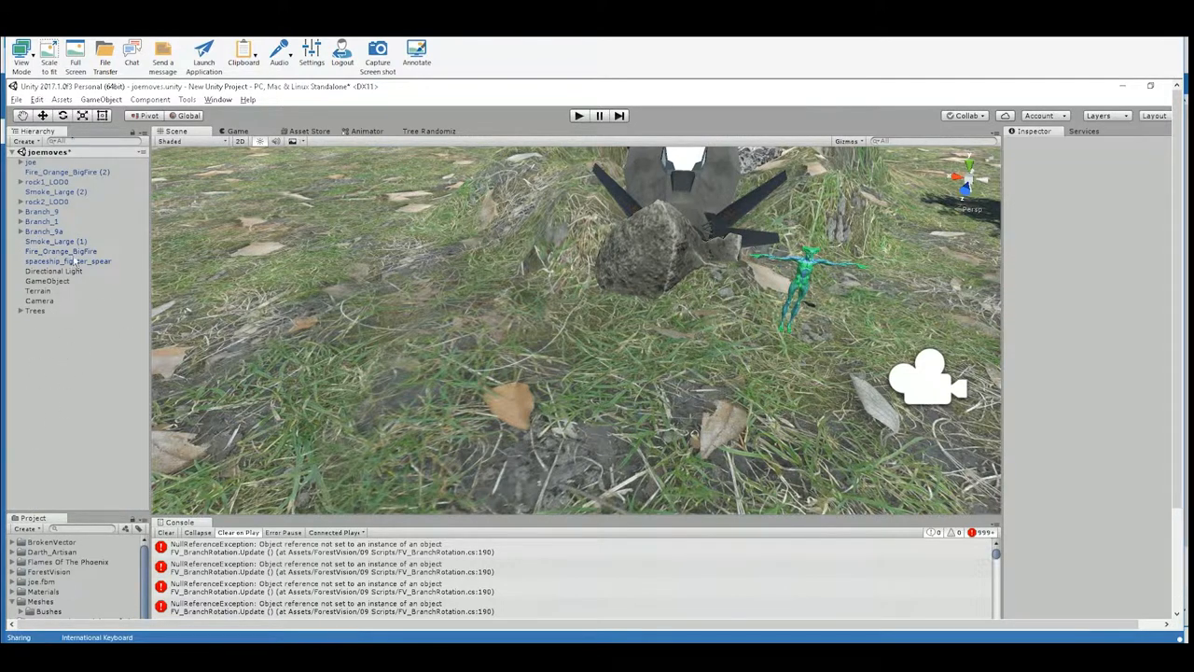
Select the Camera object and clear all messages from the Console.
left_click(40, 301)
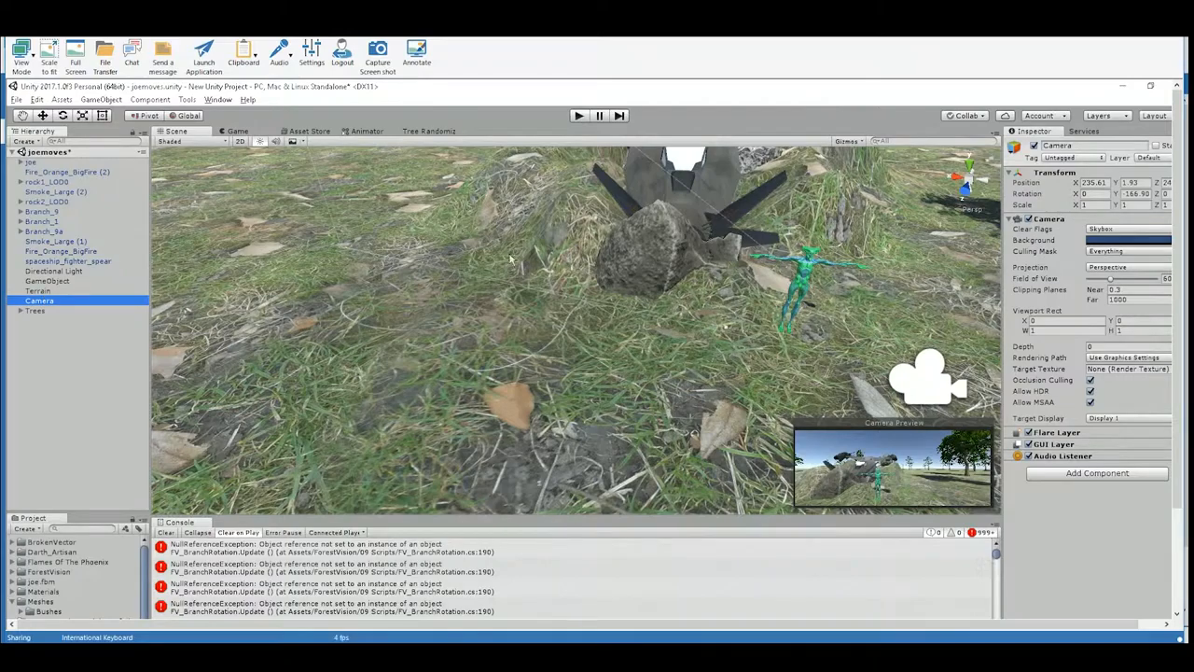
left_click_drag(804, 259, 740, 269, "alt")
scroll(759, 245, "down", 5)
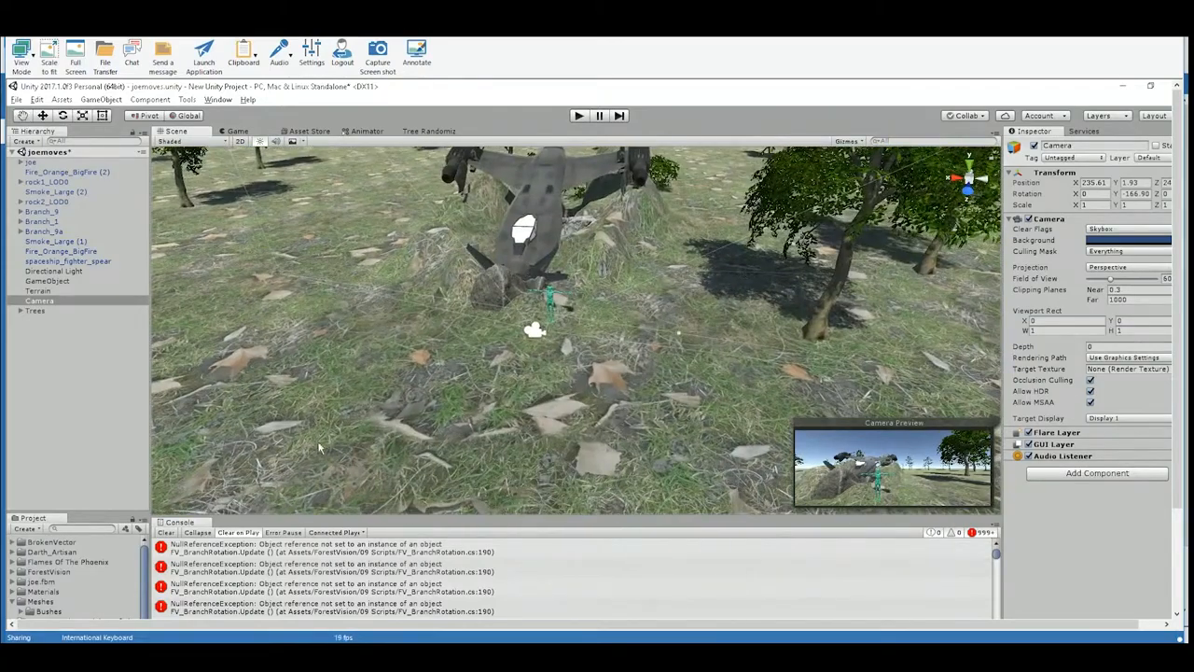
left_click(166, 533)
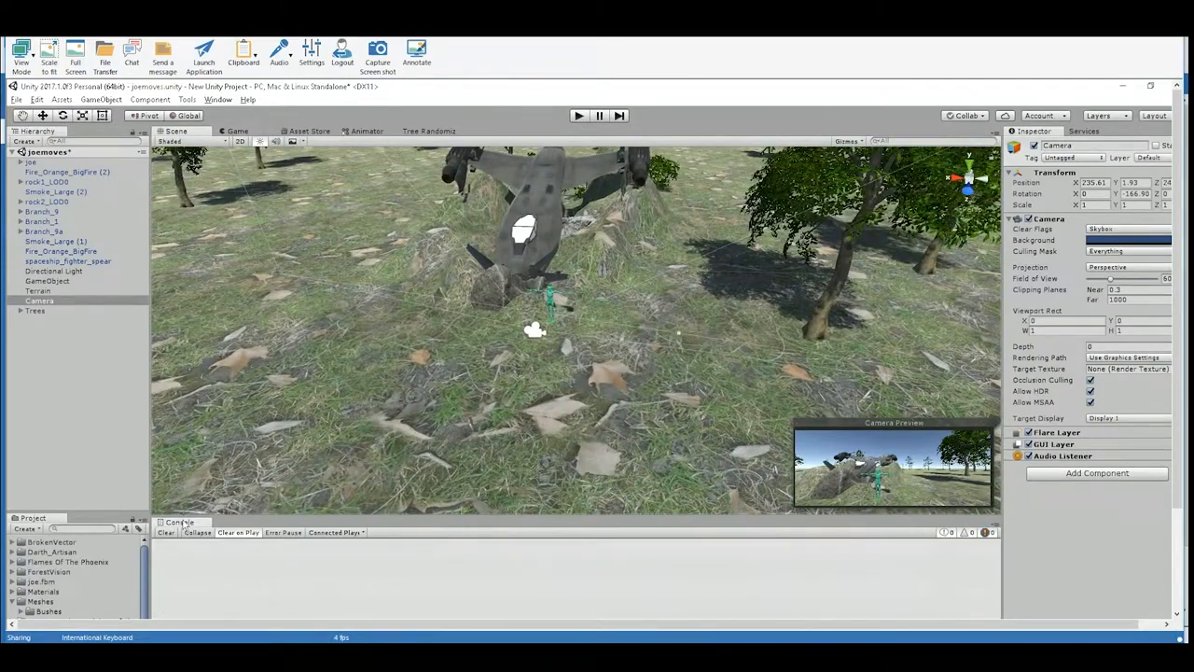
Resize the Console so it fills nearly half the height of the central workspace, keeping the Camera selected.
left_click_drag(182, 517, 183, 575)
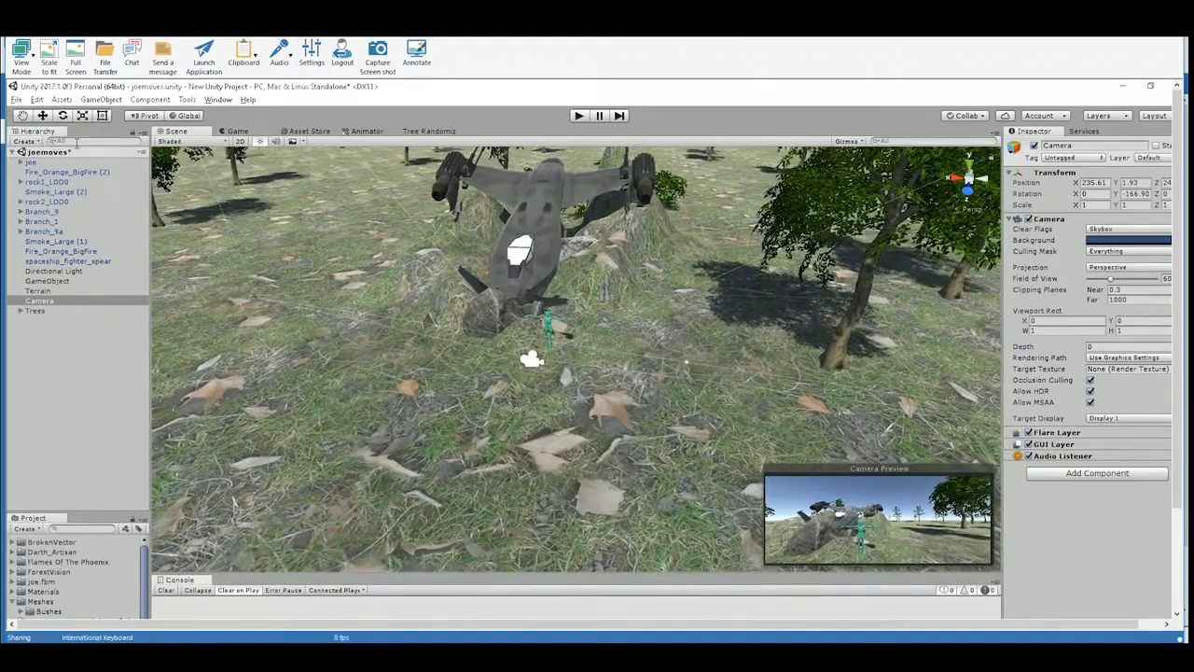
left_click(74, 302)
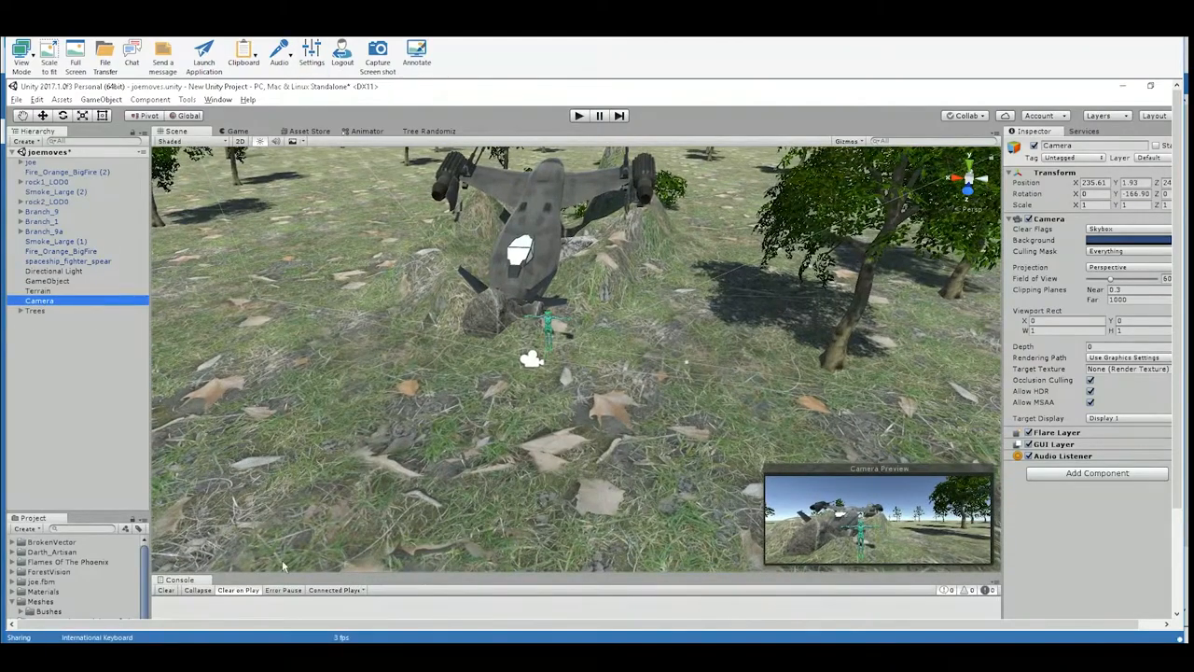
left_click_drag(270, 572, 266, 415)
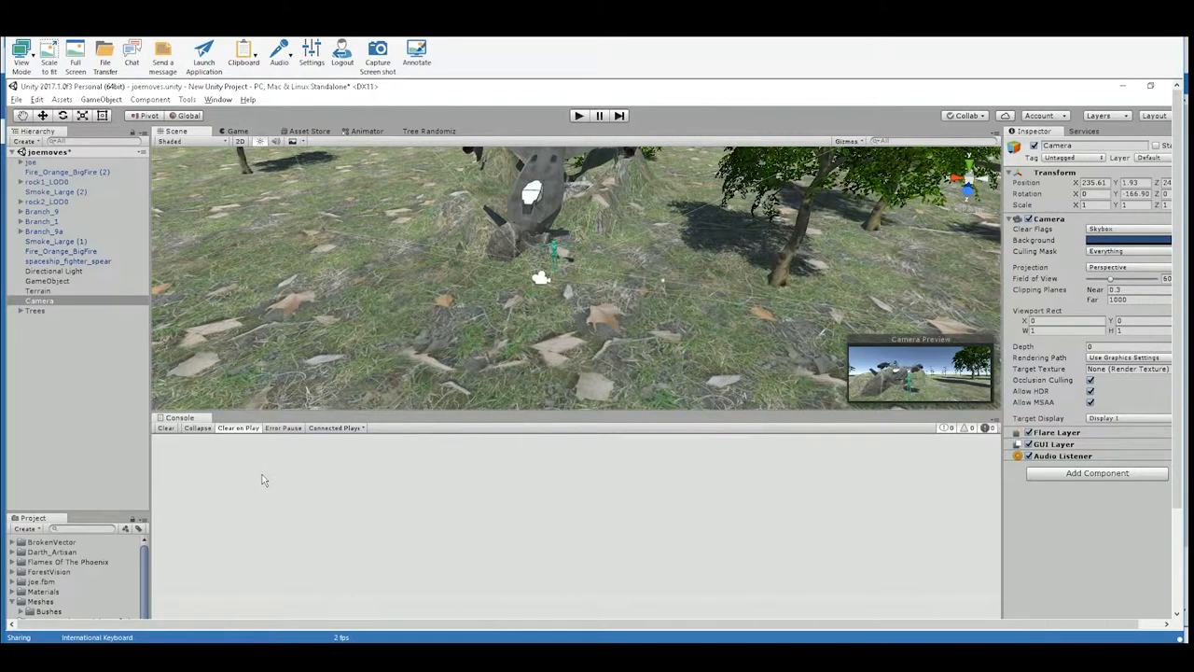
Open the Timeline Editor, dock it beside the Console and adjust the height of their shared area beneath the Scene view.
left_click(228, 105)
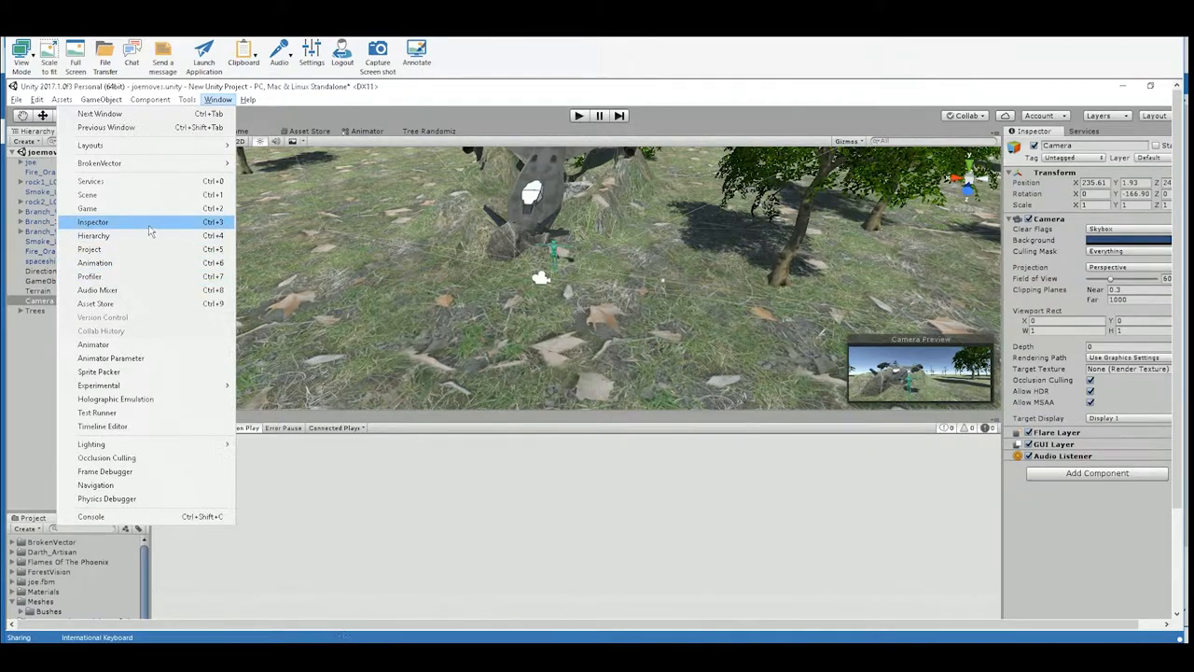
mouse_move(100, 99)
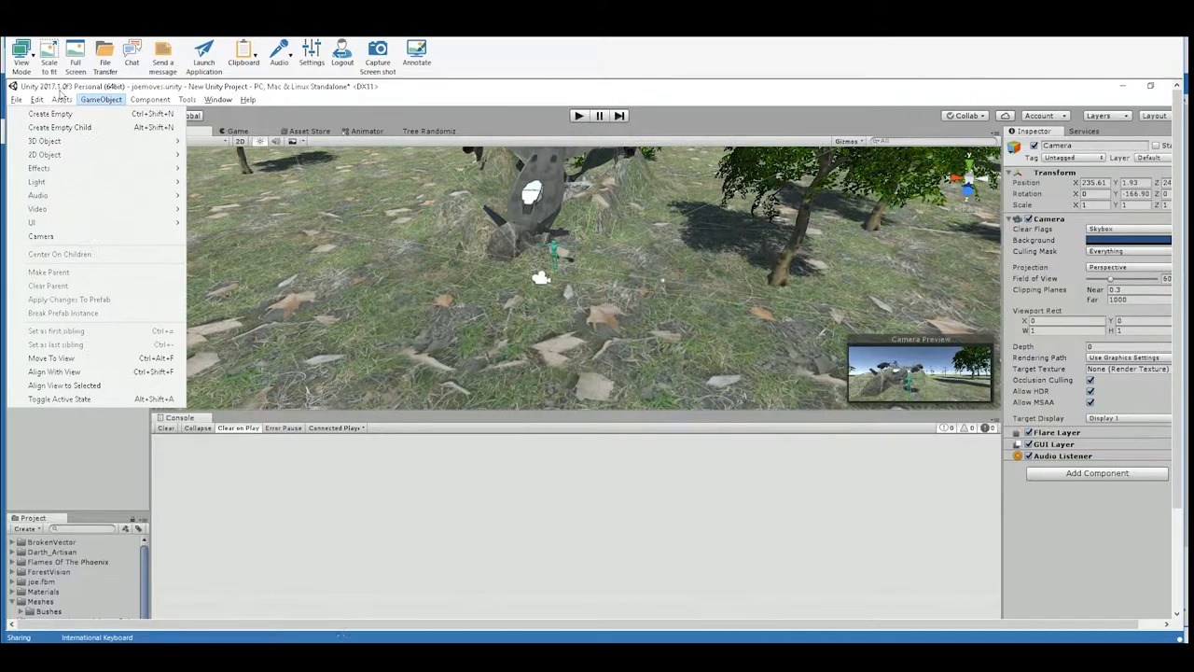
left_click(215, 102)
left_click(216, 101)
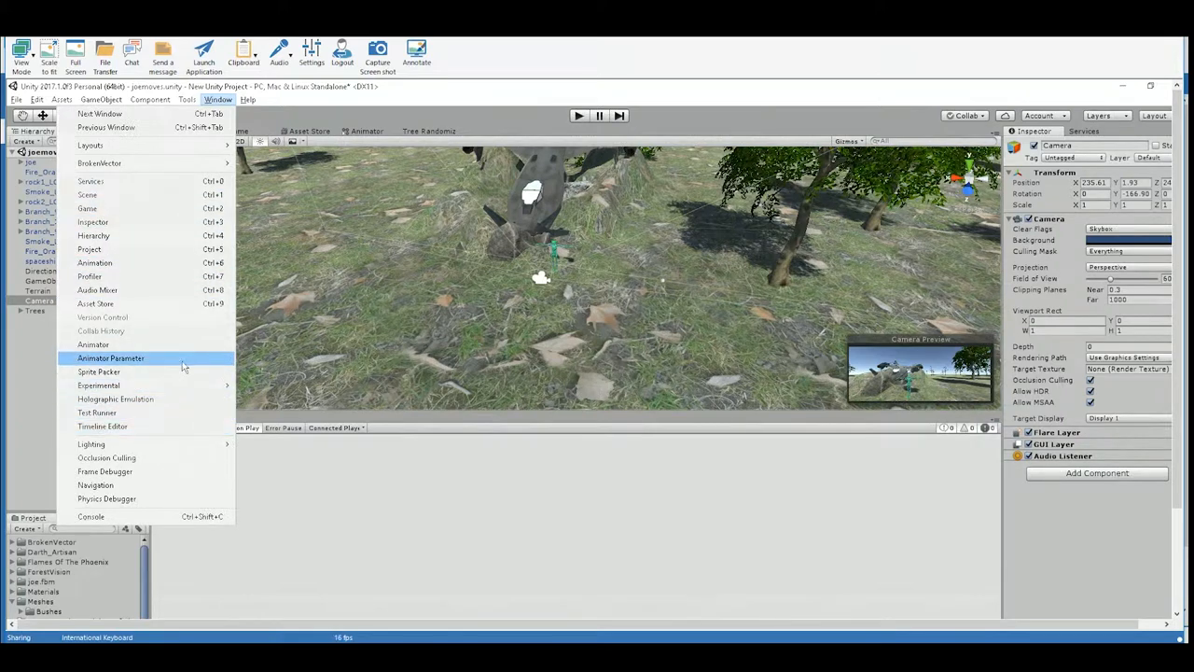
mouse_move(190, 390)
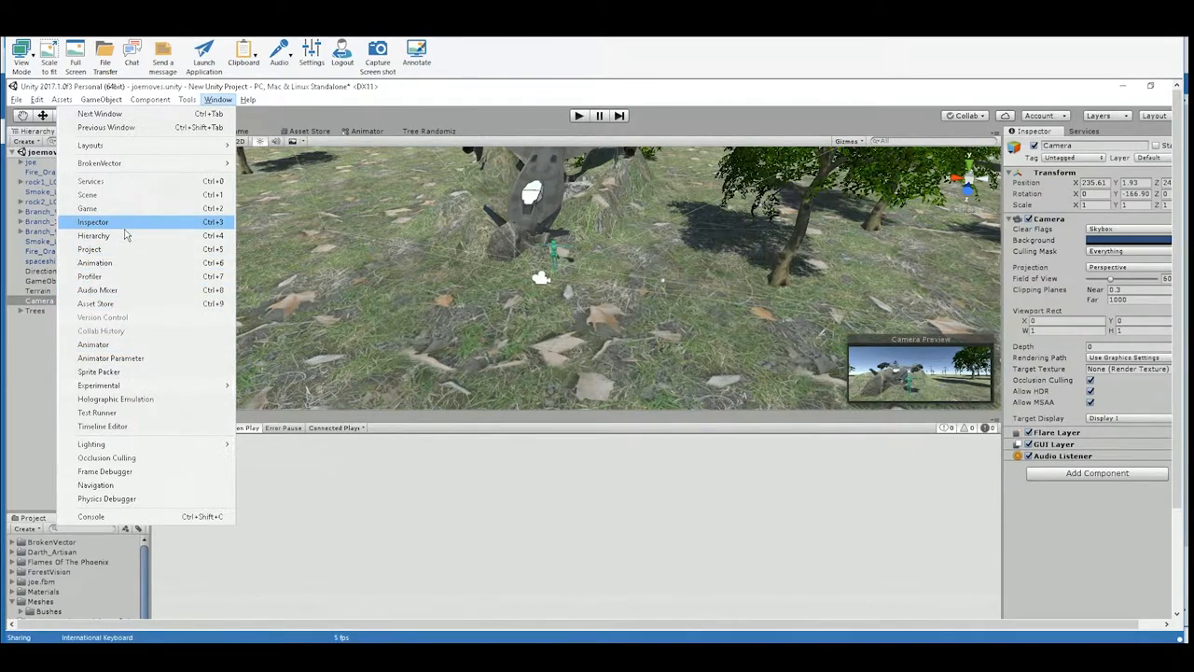
mouse_move(120, 149)
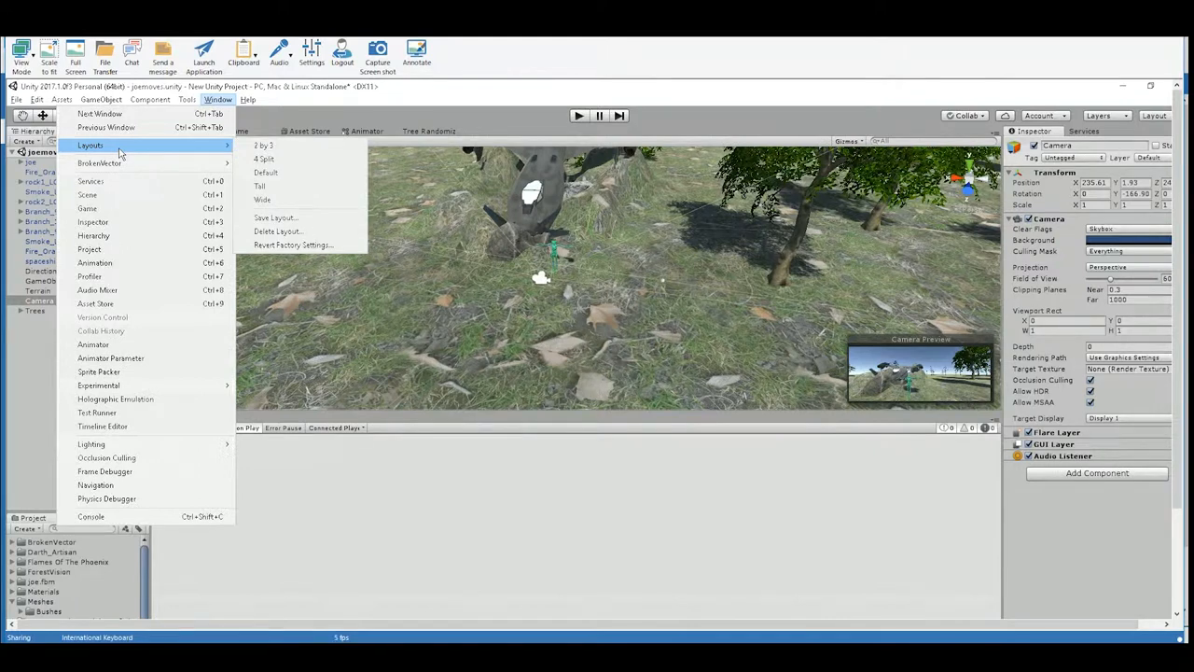
left_click(42, 371)
left_click(218, 99)
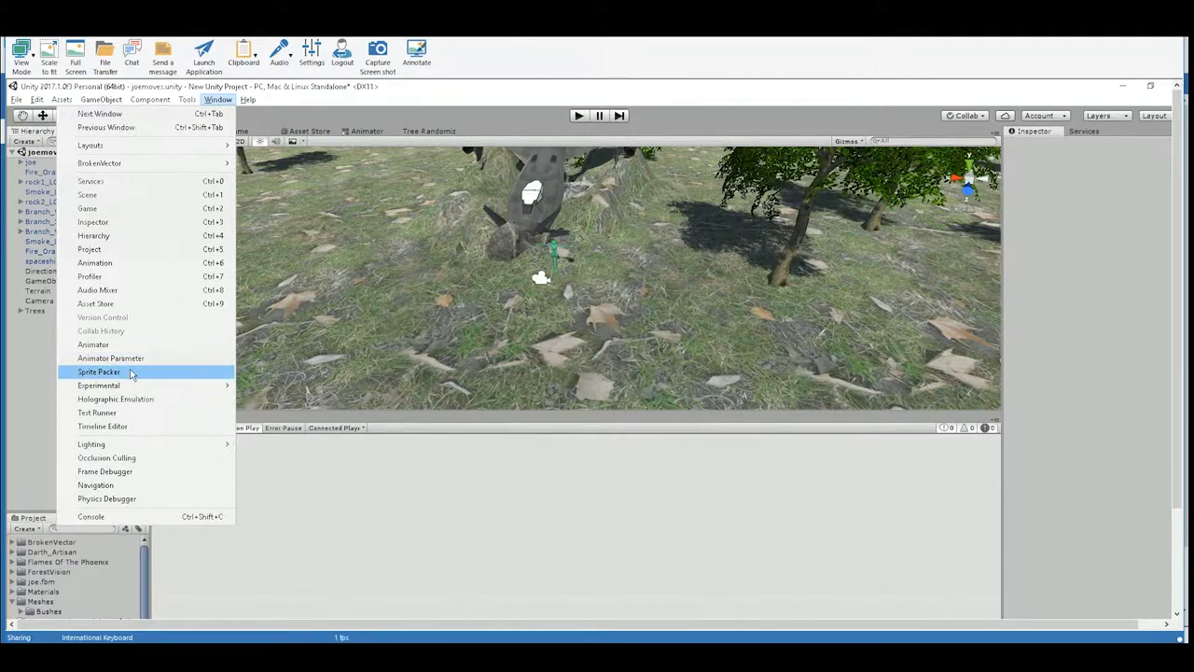
left_click(130, 429)
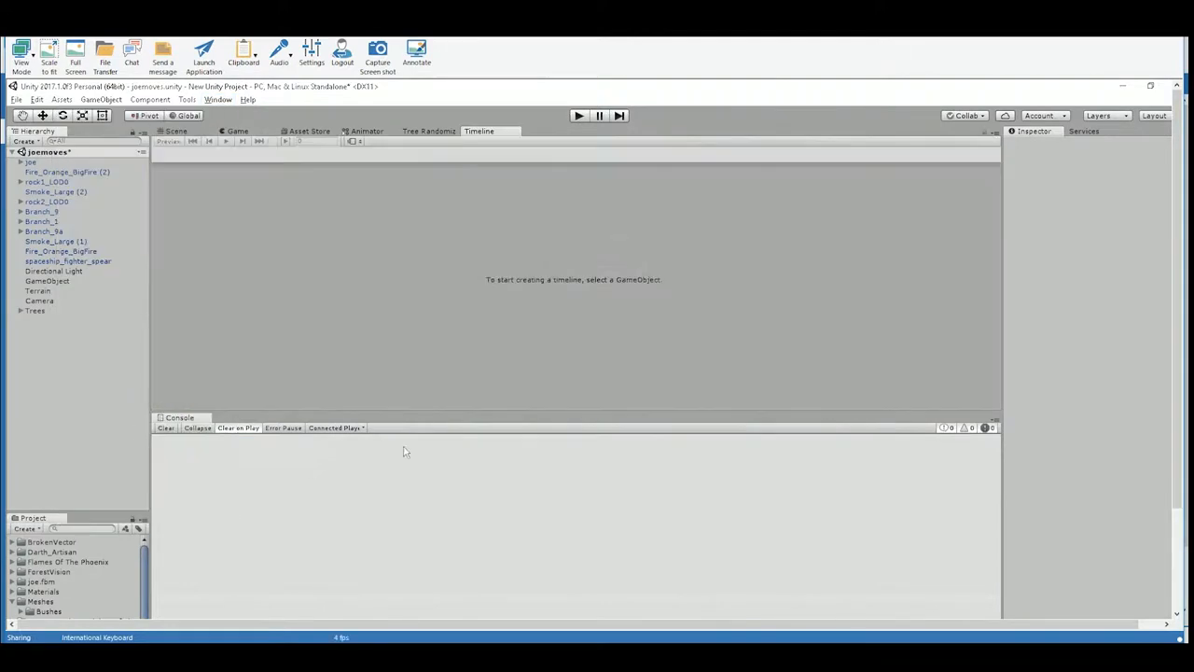
left_click_drag(478, 133, 336, 487)
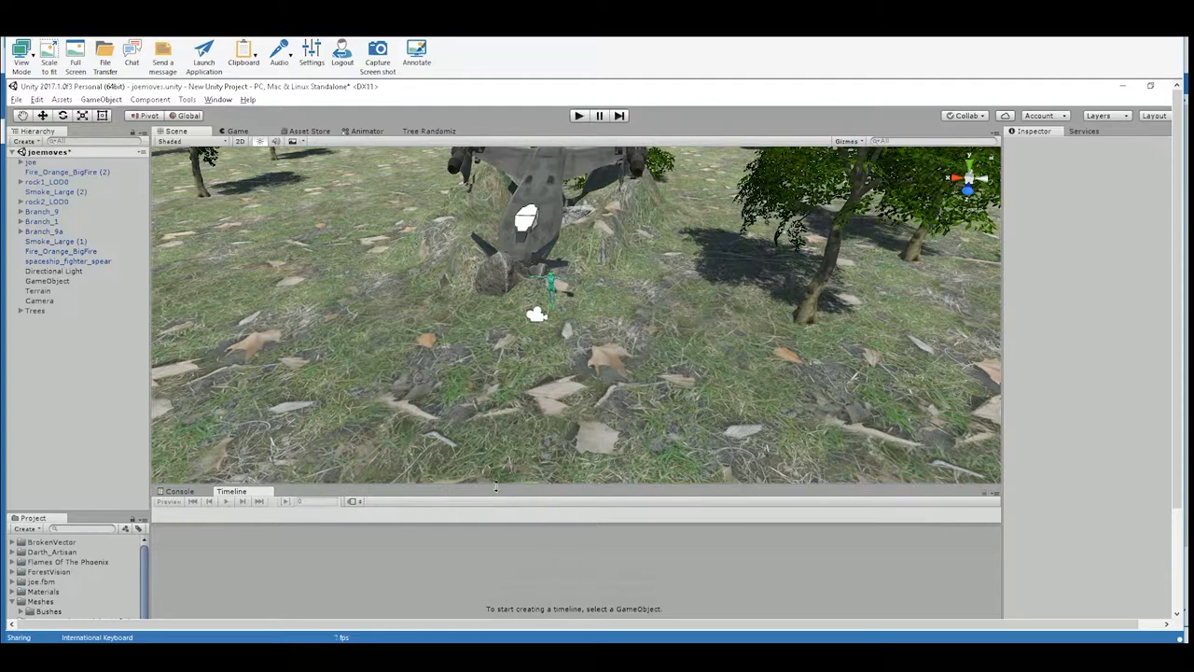
left_click_drag(494, 484, 499, 447)
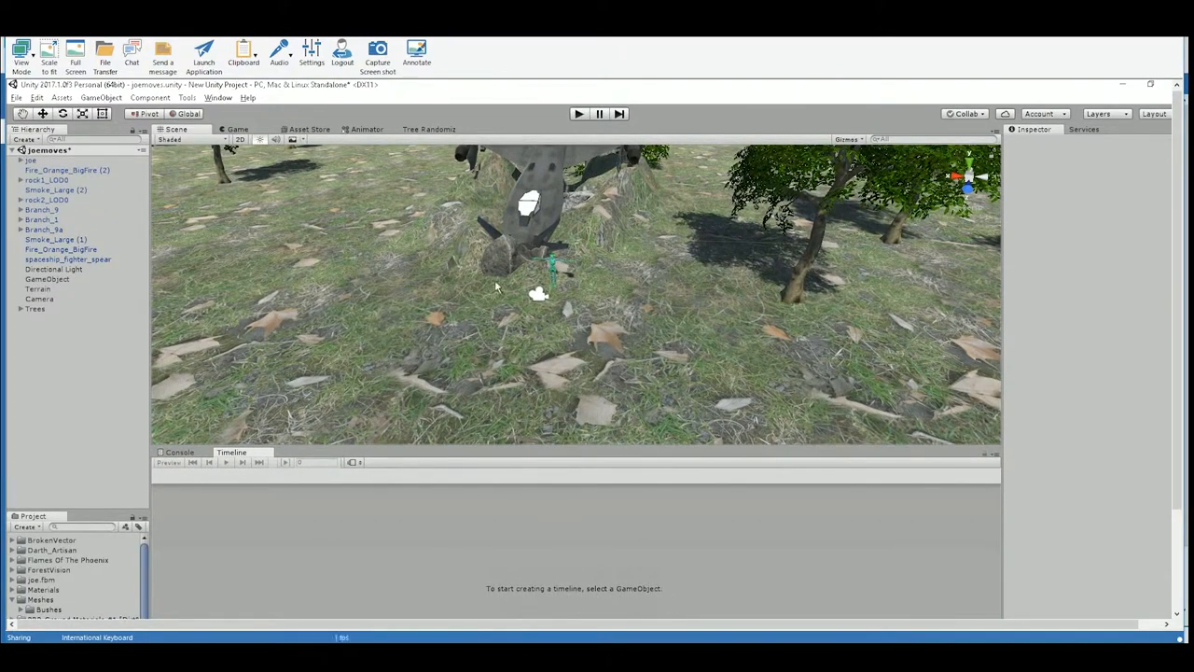
Create a timeline for the Camera and save it as CameraTimeline.playable in the project's Assets folder.
left_click(51, 299)
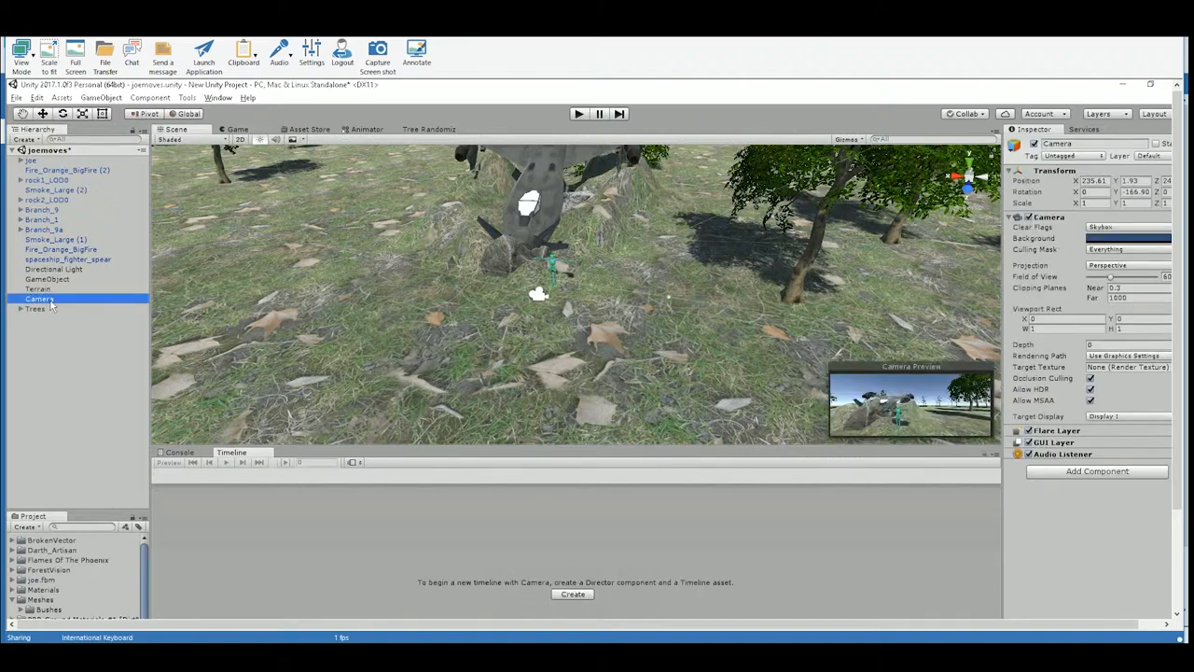
left_click(570, 595)
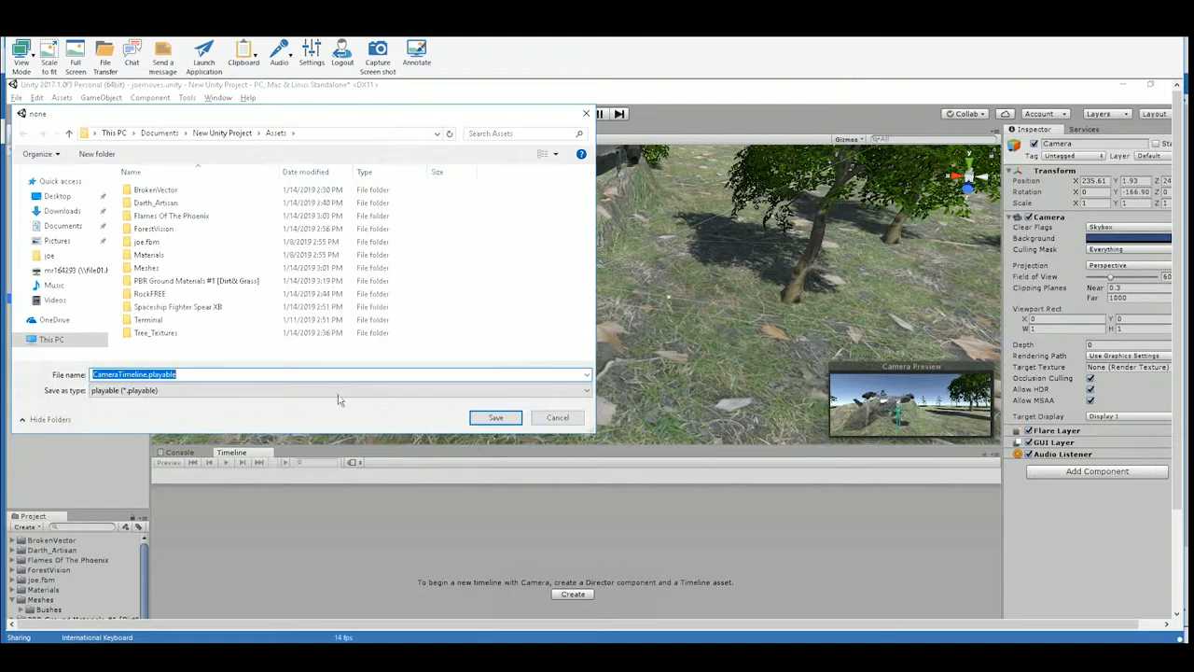
left_click_drag(92, 117, 312, 145)
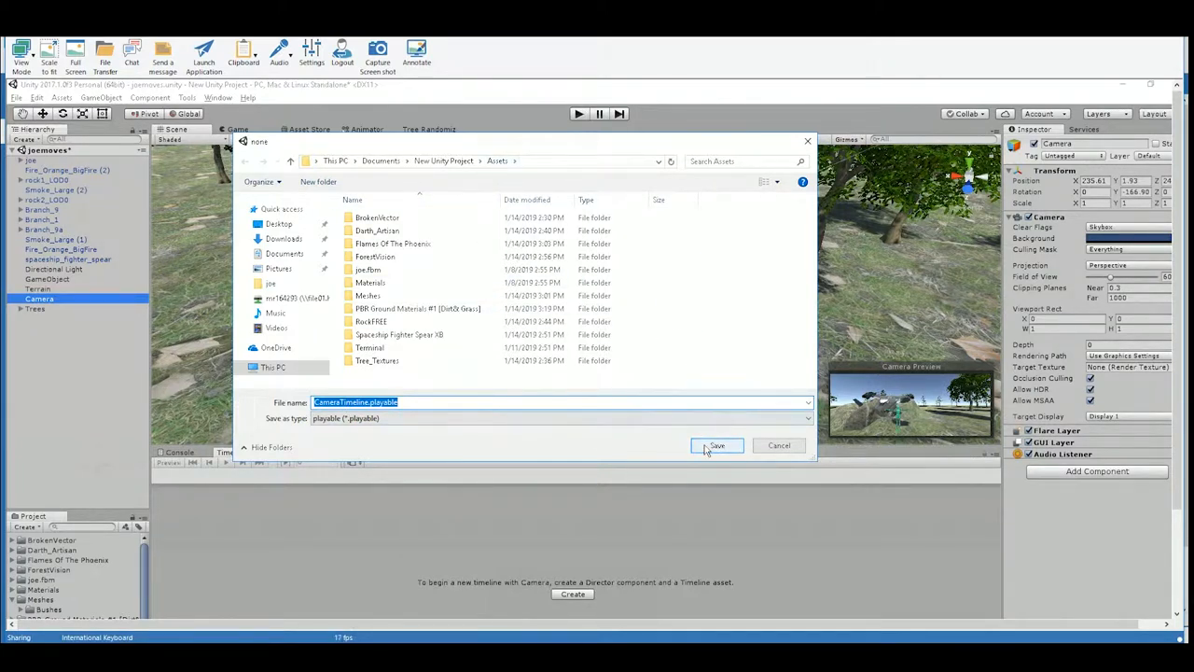
left_click(706, 447)
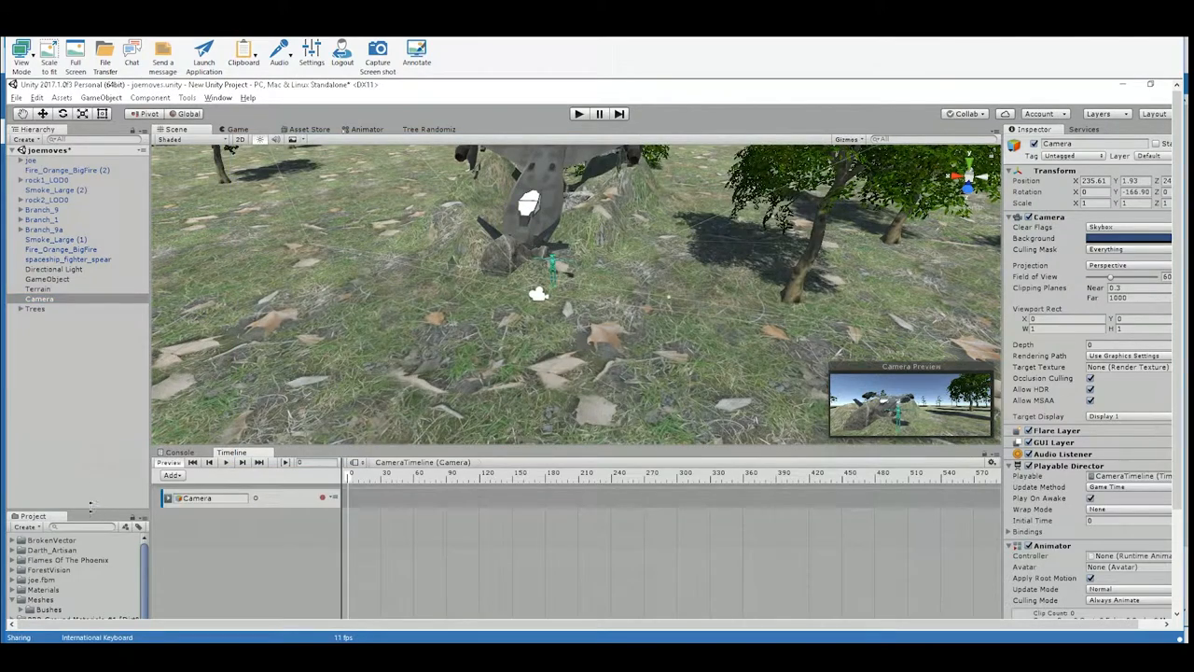
Enlarge the project asset list, inspect the CameraTimeline asset and reselect the Camera object.
left_click_drag(90, 508, 91, 345)
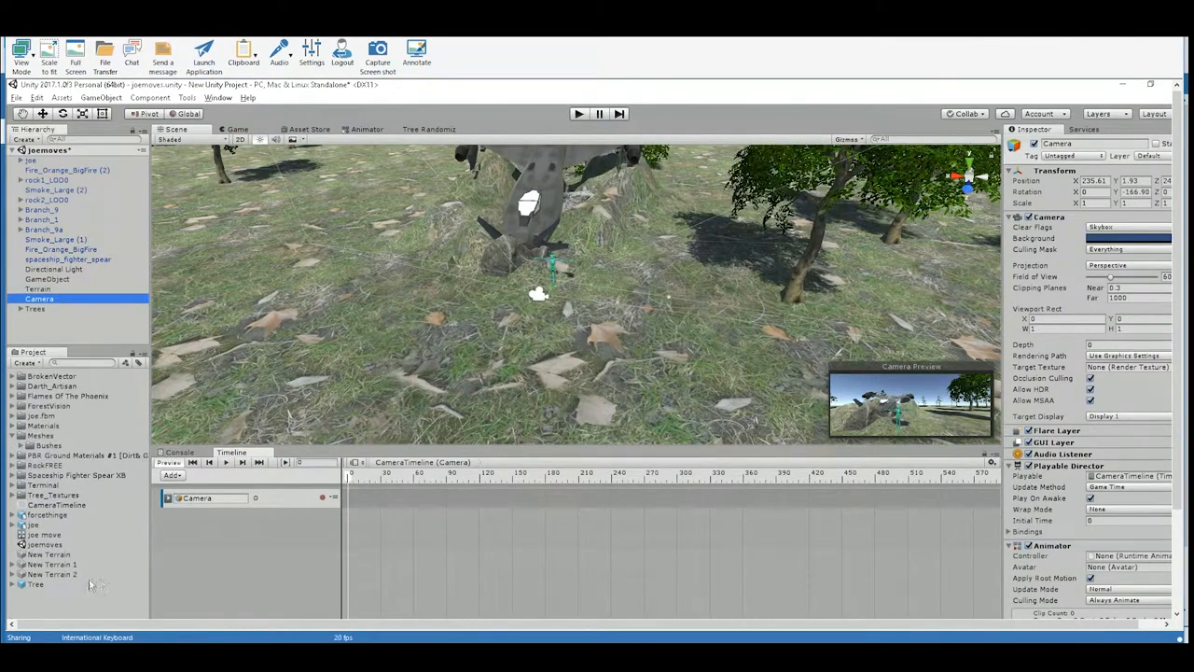
left_click(43, 505)
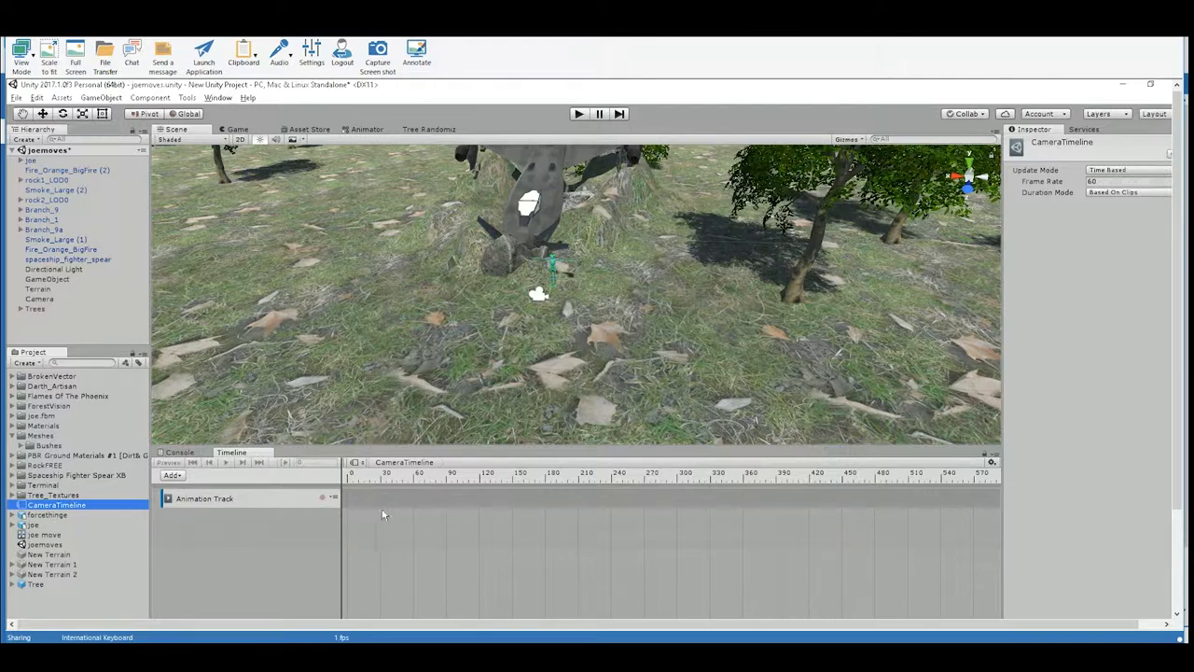
left_click(47, 279)
left_click(42, 298)
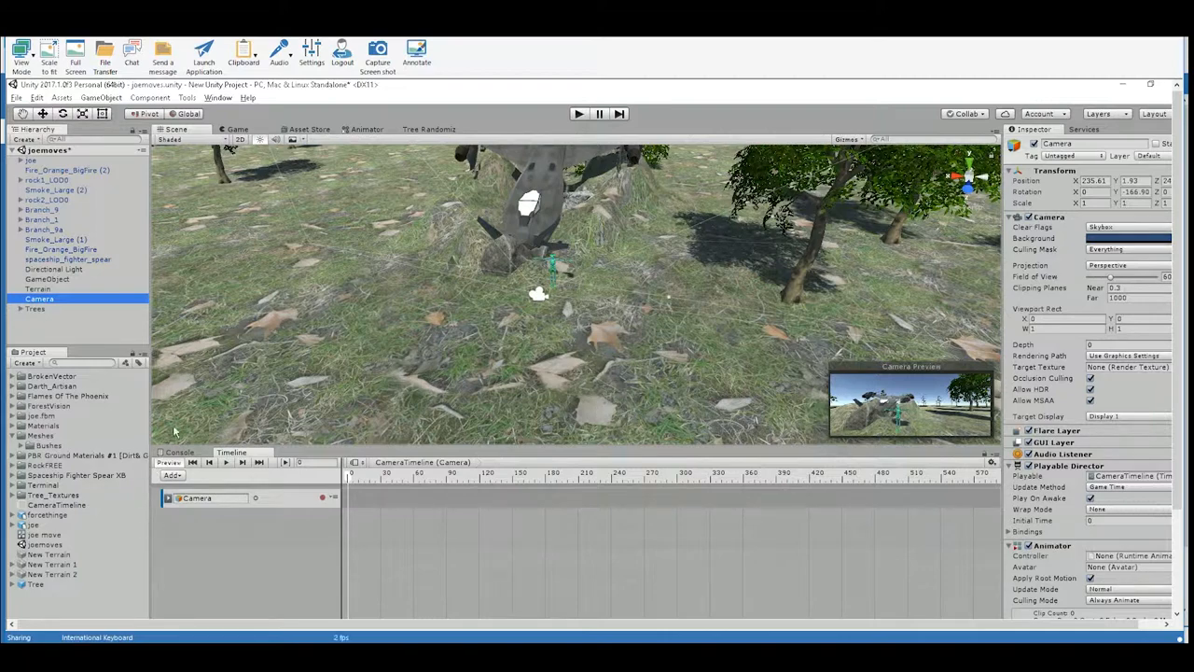
Move the Camera along the Z axis to about 238.24, closer to the green alien character.
right_click_drag(491, 308, 492, 308)
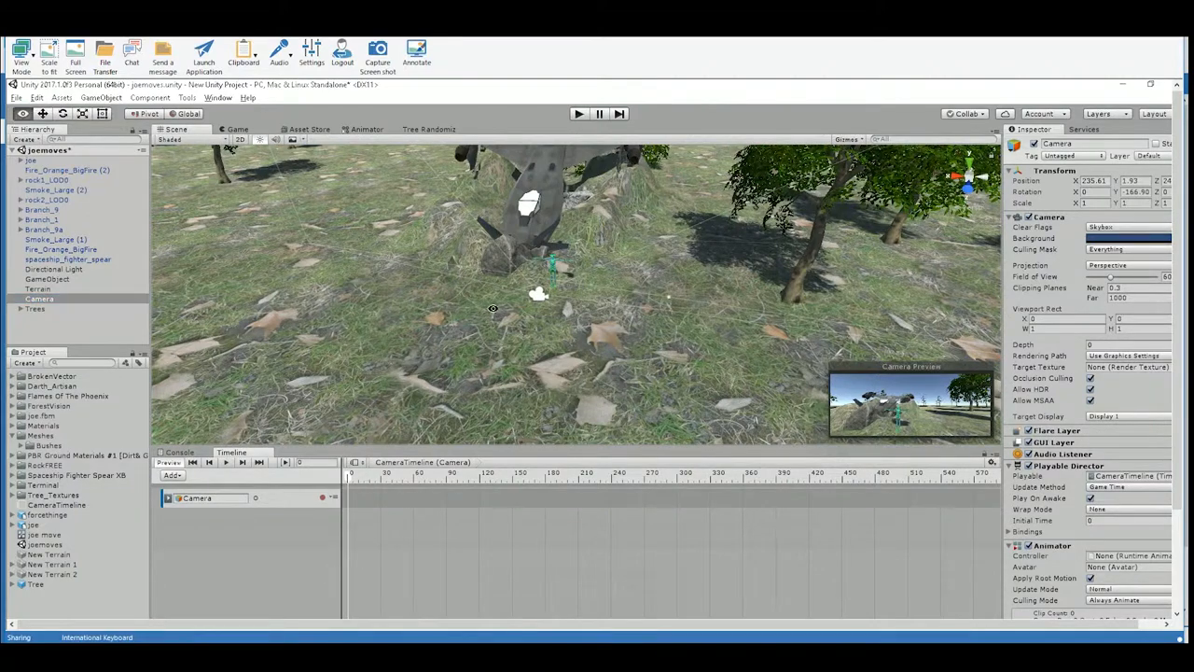
left_click_drag(492, 307, 466, 344, "alt")
right_click_drag(467, 344, 509, 336, "alt")
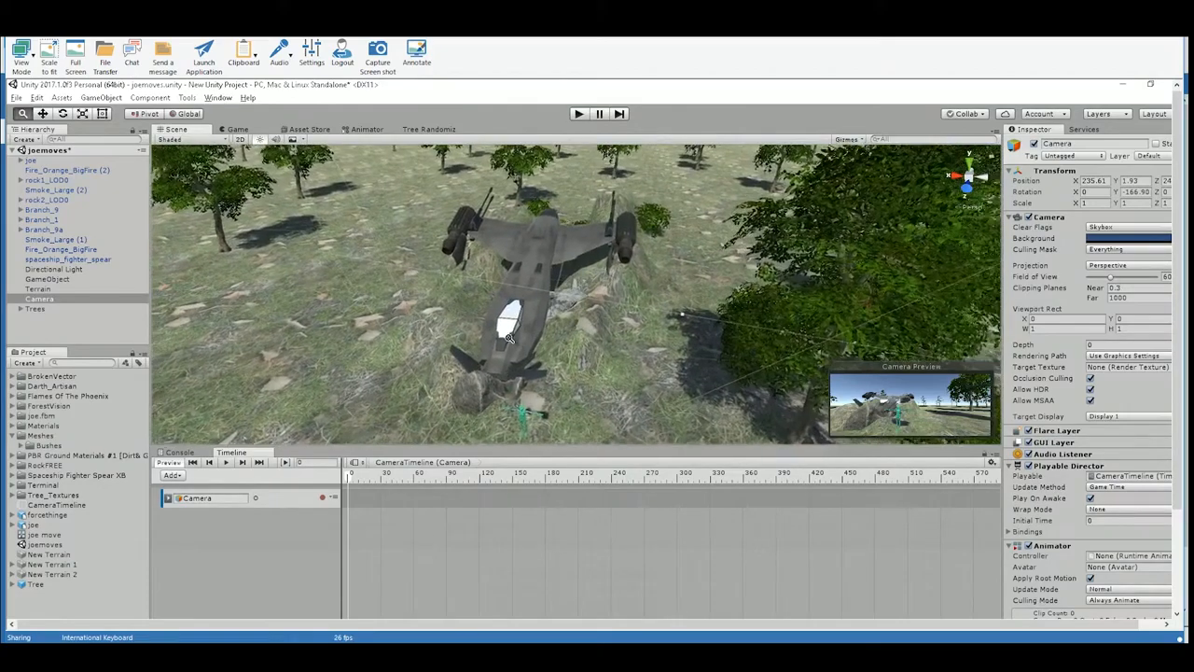
left_click_drag(509, 336, 510, 319, "alt")
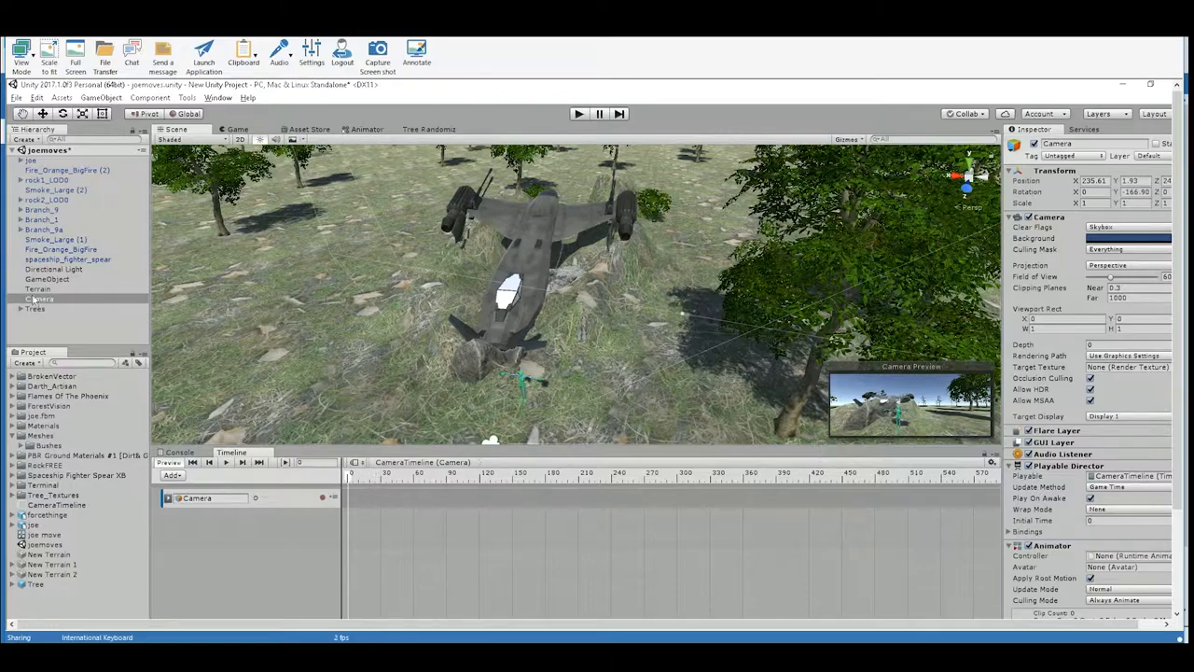
left_click(34, 299)
left_click_drag(498, 327, 425, 352, "alt")
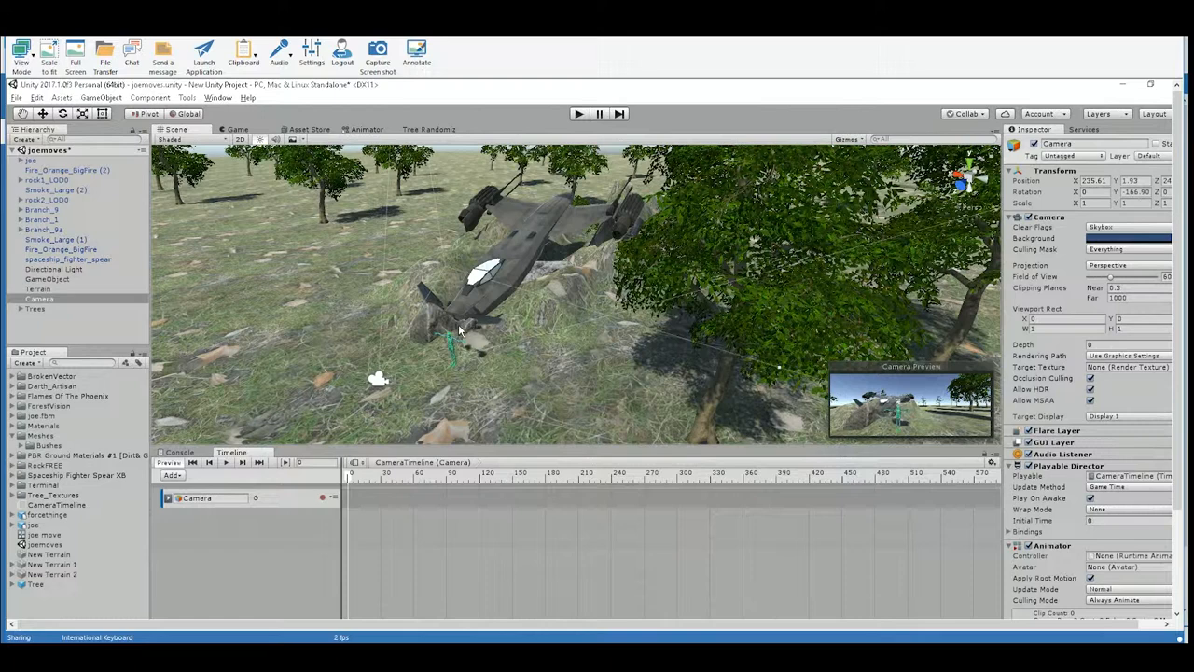
left_click(42, 114)
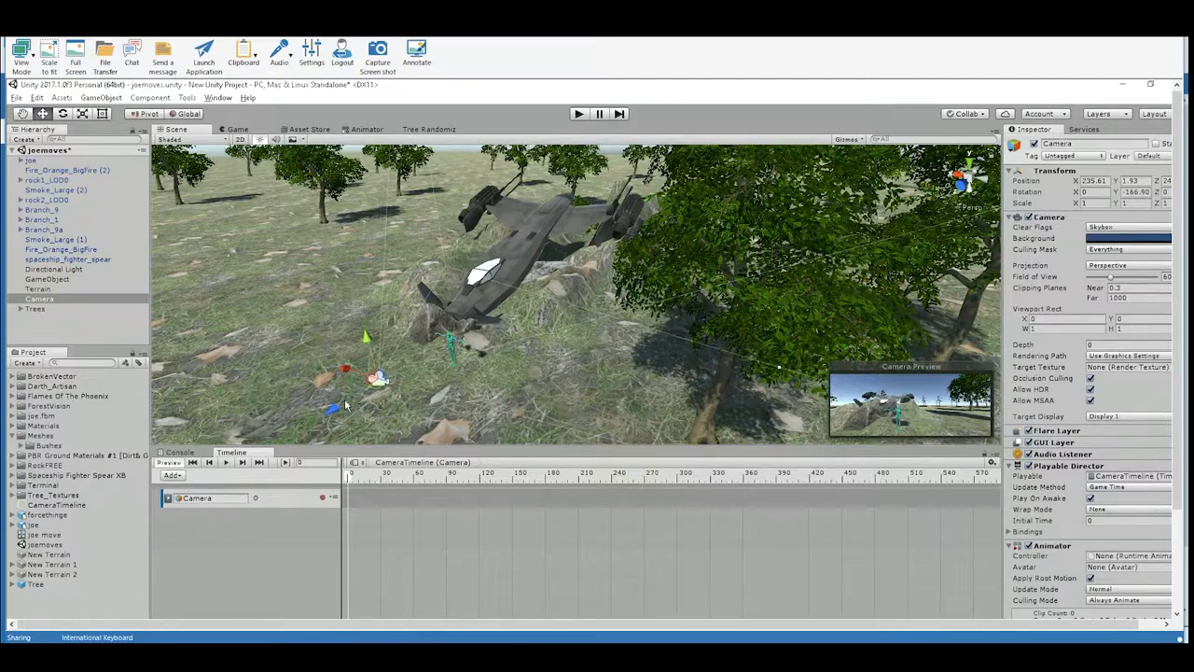
left_click_drag(334, 408, 414, 373)
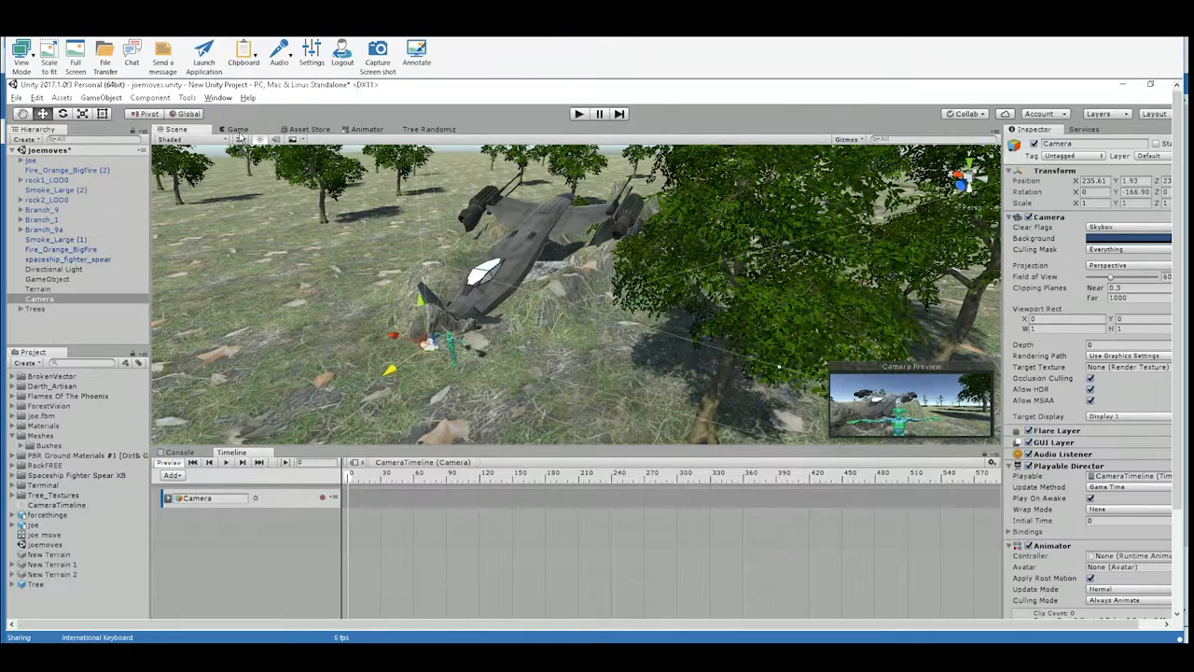
Dock the Game view above the Inspector and widen the column they share.
left_click(237, 128)
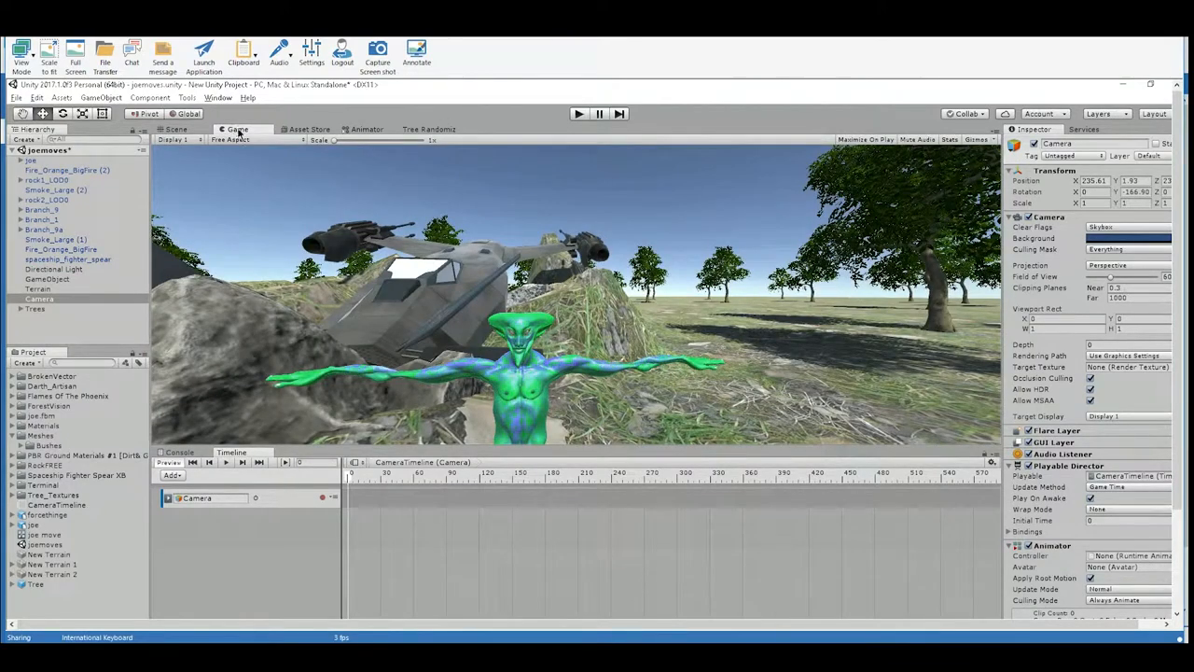
left_click_drag(239, 132, 1091, 573)
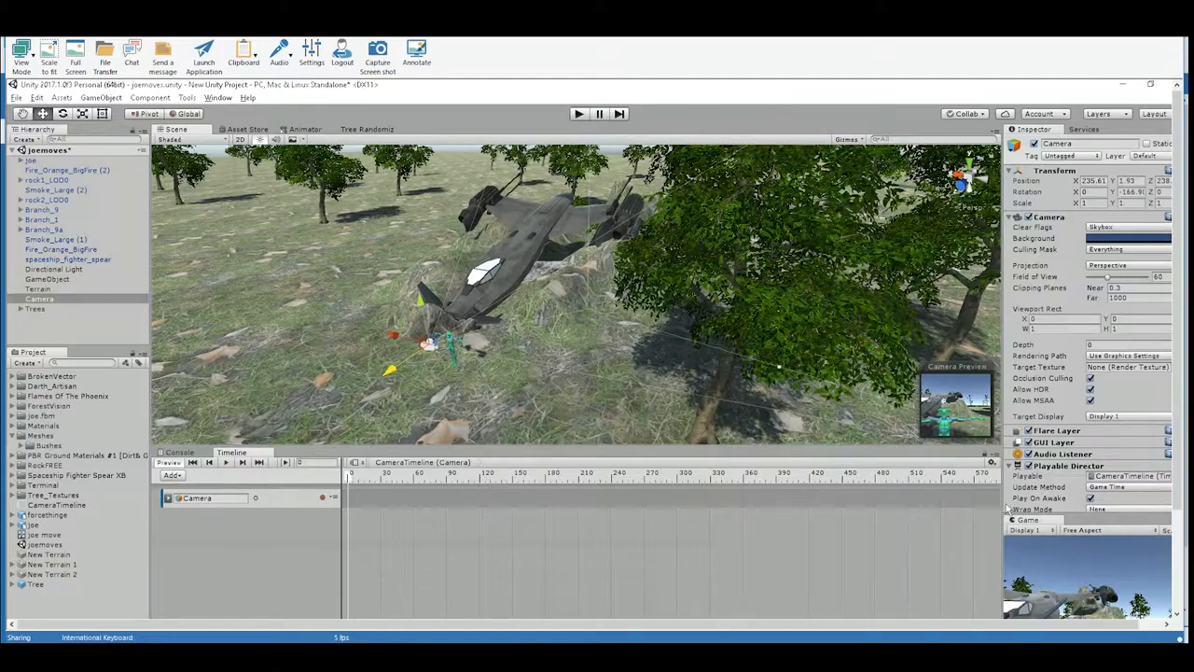
left_click_drag(1007, 508, 917, 508)
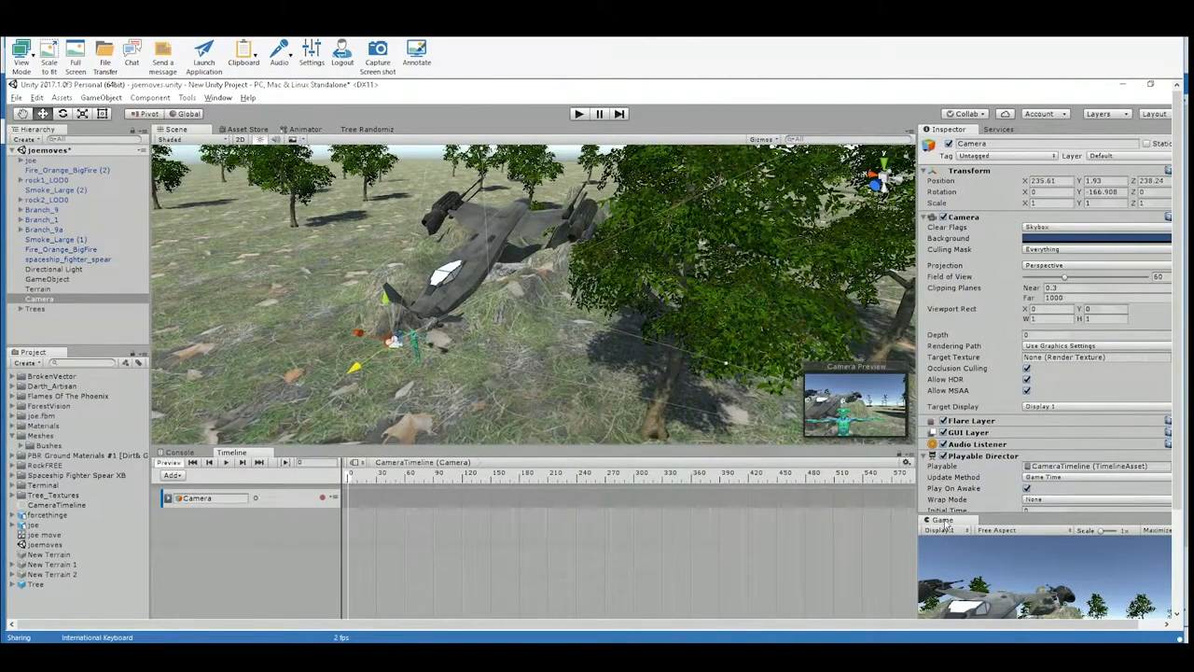
left_click_drag(945, 526, 1042, 163)
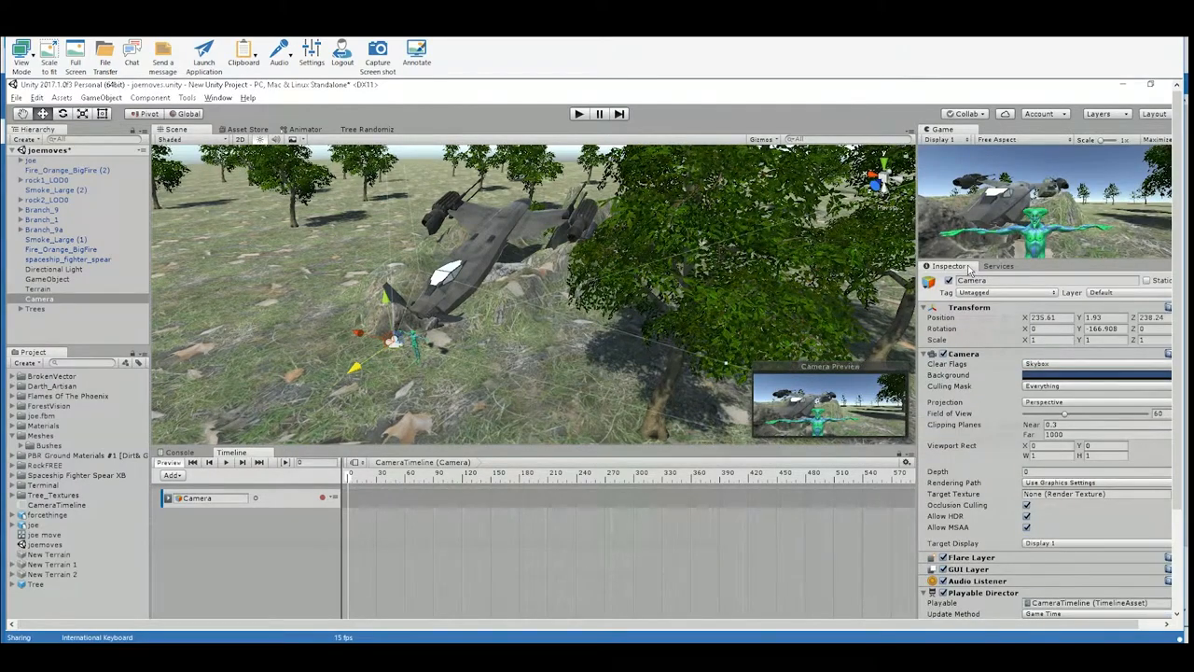
Make the Game view taller and set its aspect ratio to 16:9.
left_click_drag(971, 265, 970, 337)
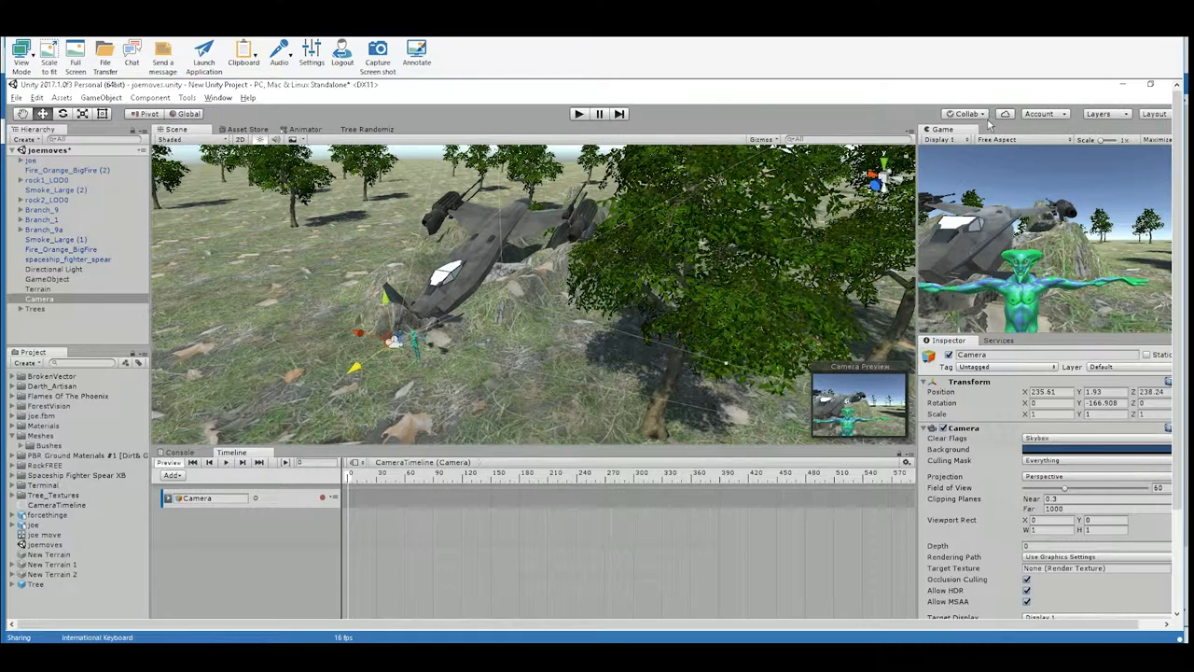
left_click(1024, 140)
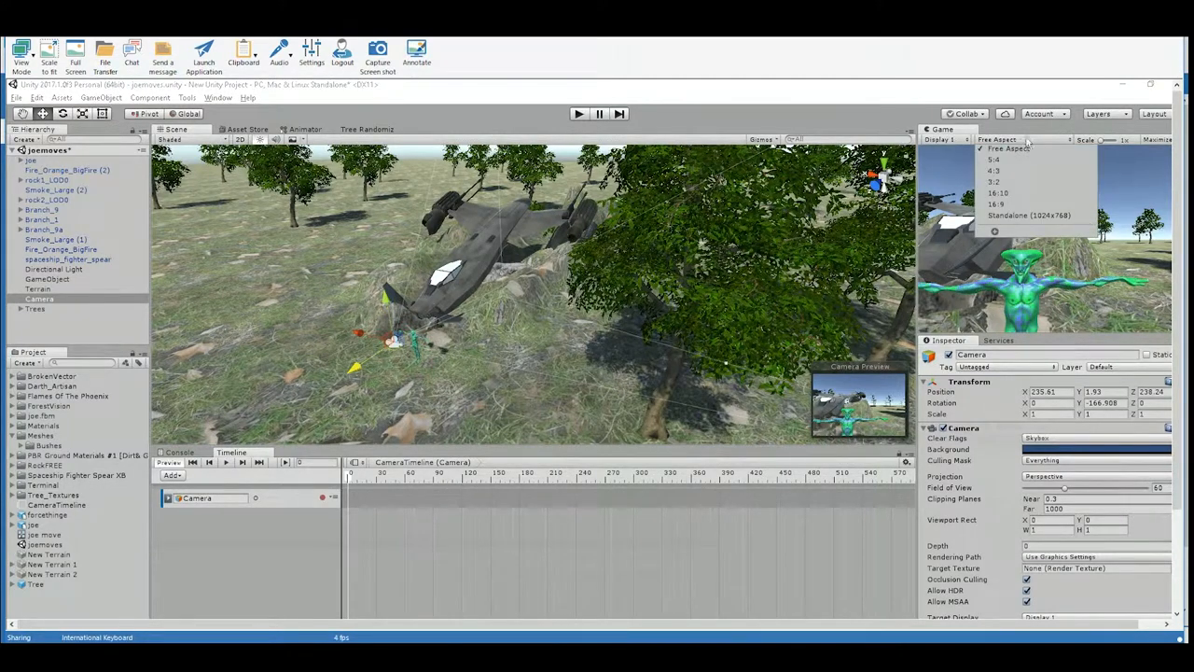
left_click(1005, 205)
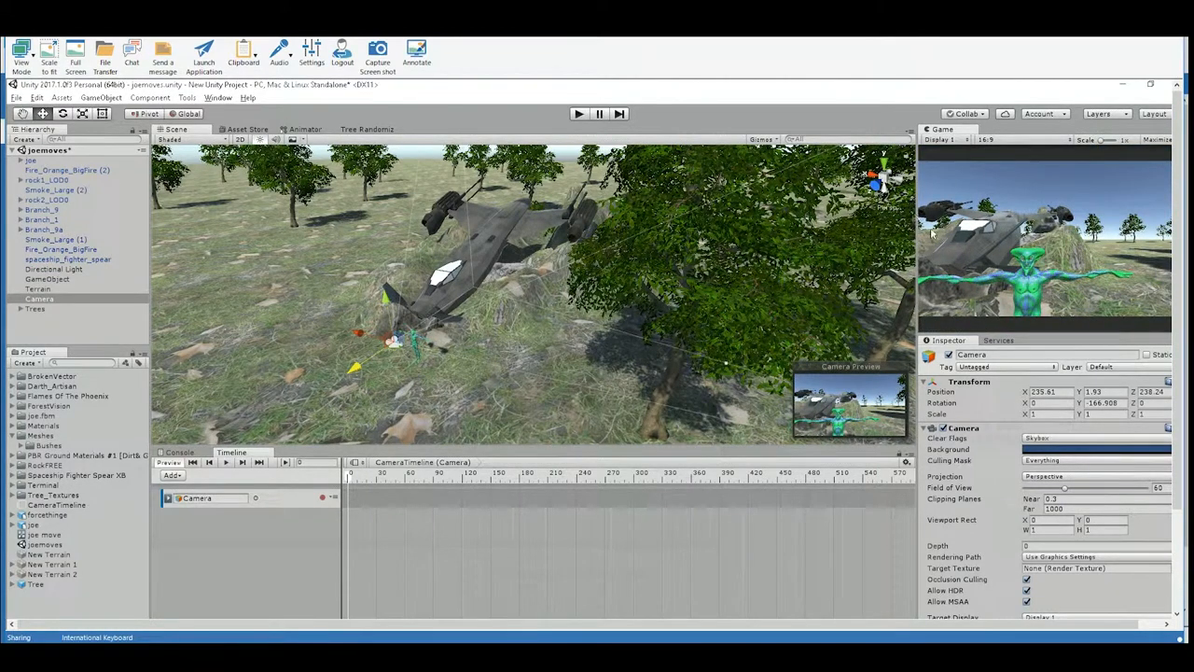
Widen the Game and Inspector column, then pose the Camera at about Y 1.73, Z 238.21 with rotation 2.784, -179.913, 0.65.
left_click_drag(918, 261, 886, 261)
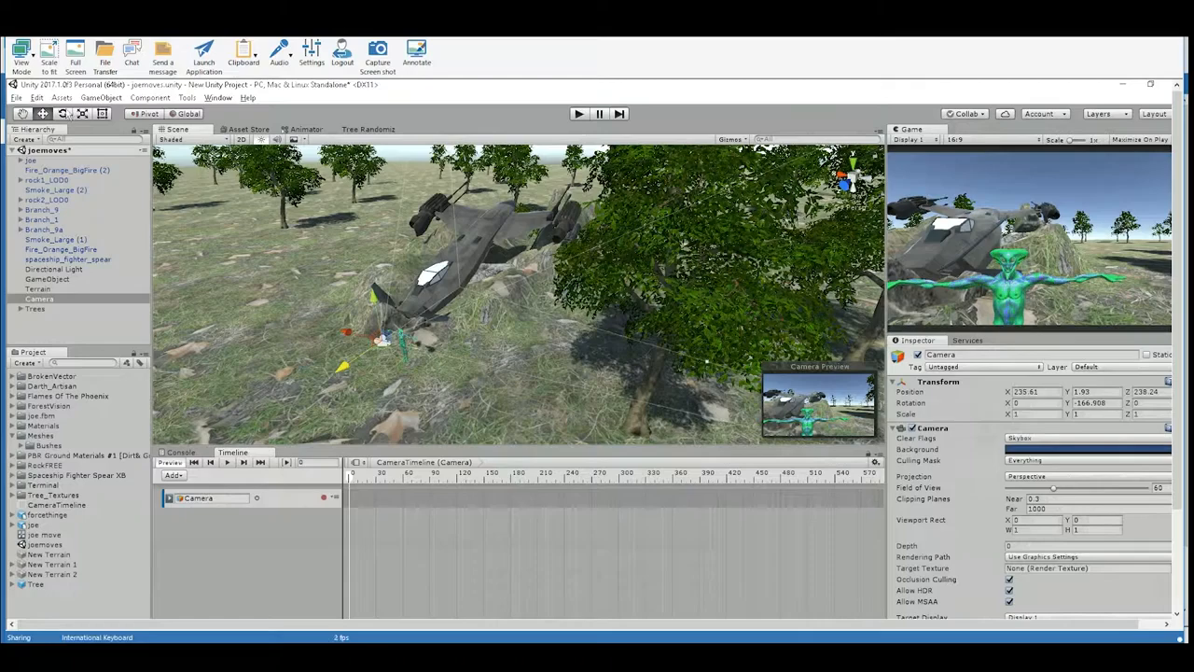
left_click(63, 113)
mouse_move(415, 364)
left_mouse_down()
mouse_move(441, 361)
mouse_move(423, 349)
left_mouse_up()
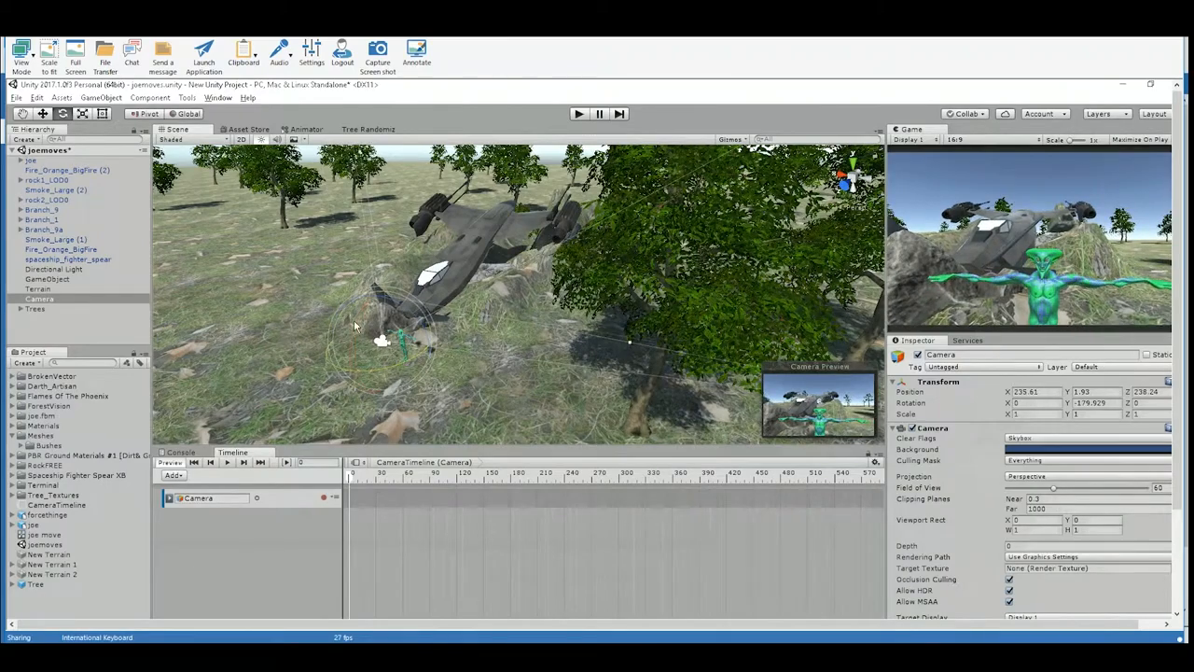
mouse_move(354, 319)
left_mouse_down()
mouse_move(351, 347)
mouse_move(358, 314)
left_mouse_up()
left_click(42, 113)
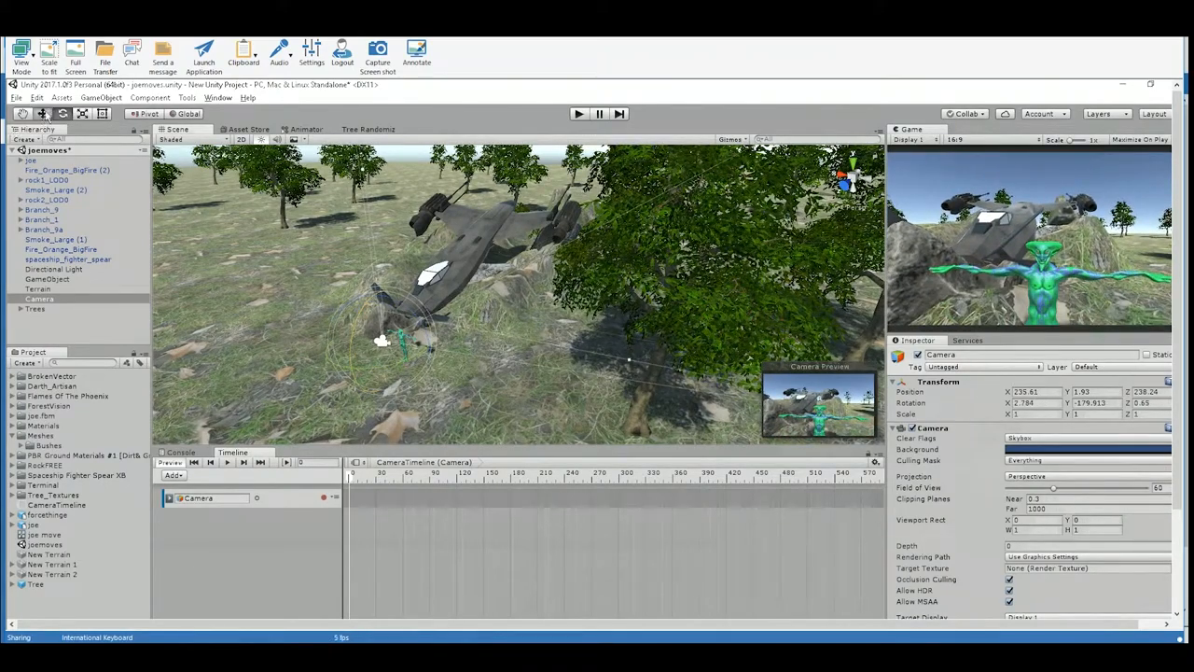
left_click_drag(374, 297, 373, 290)
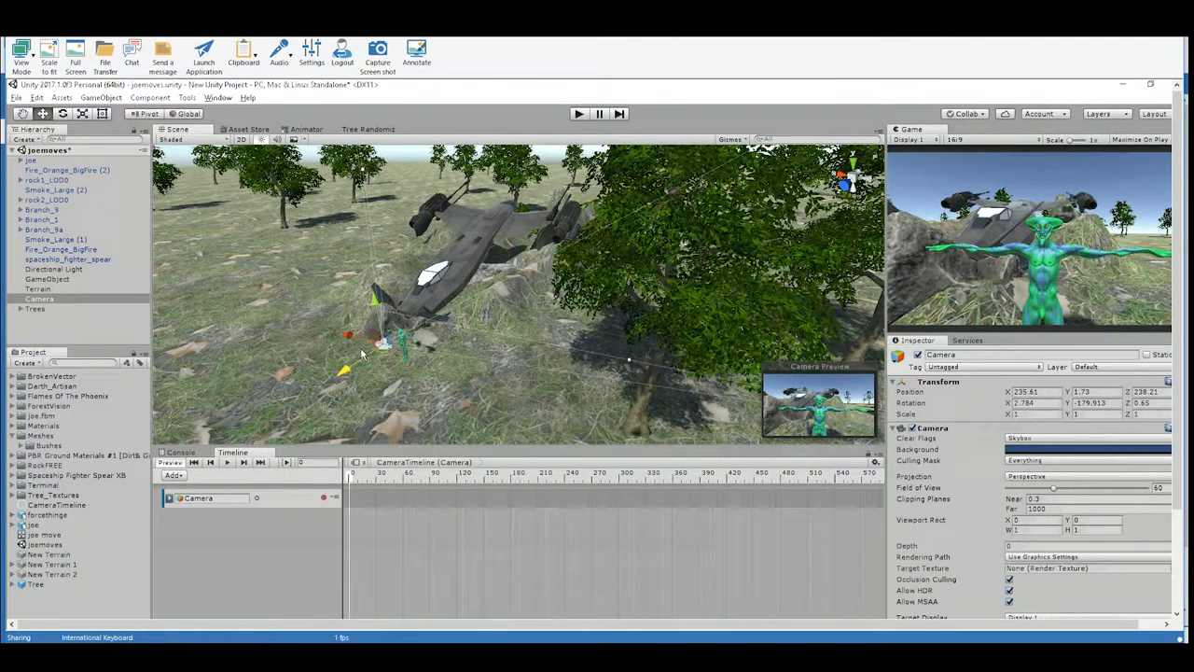
Start recording on the Camera track and key the Camera position at time 0, with Z at about 238.04.
left_click(324, 498)
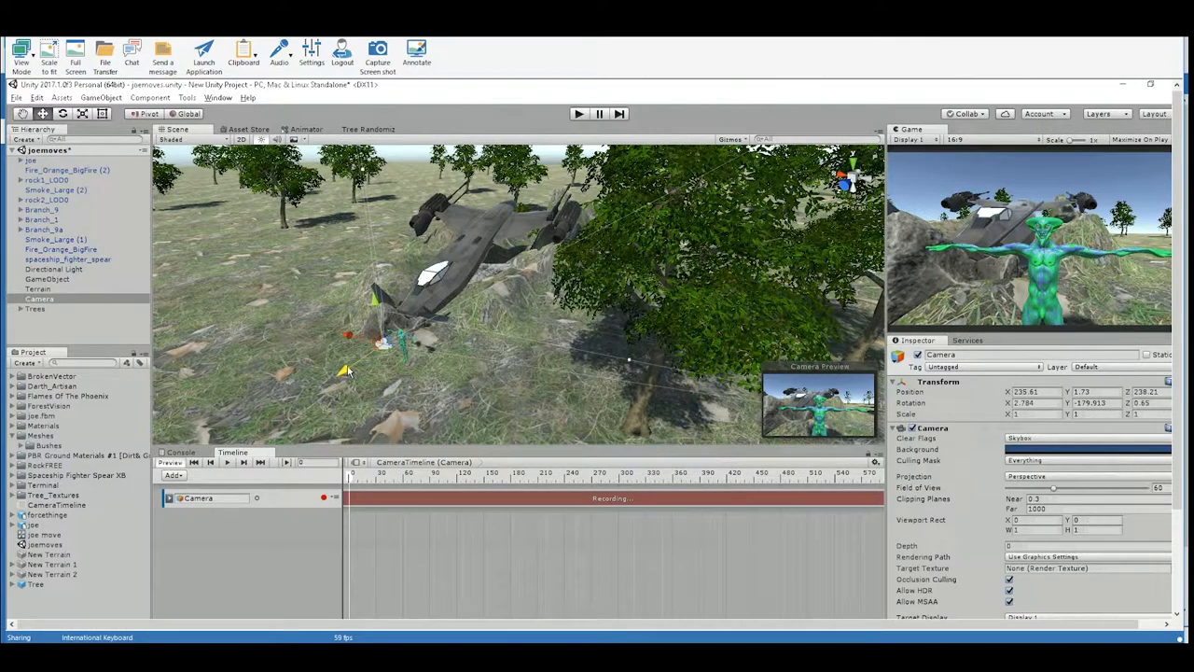
left_click_drag(345, 371, 353, 373)
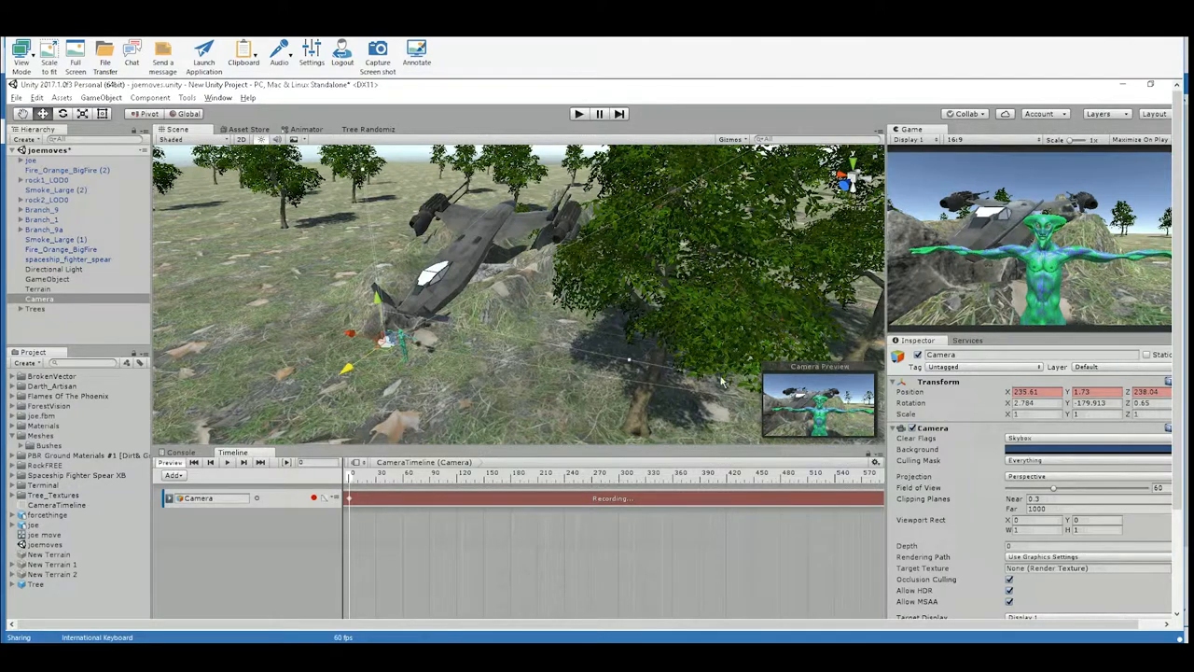
Scrub the playhead along the recording Camera track and switch the timeline ruler from frames to seconds.
left_click_drag(402, 475, 757, 486)
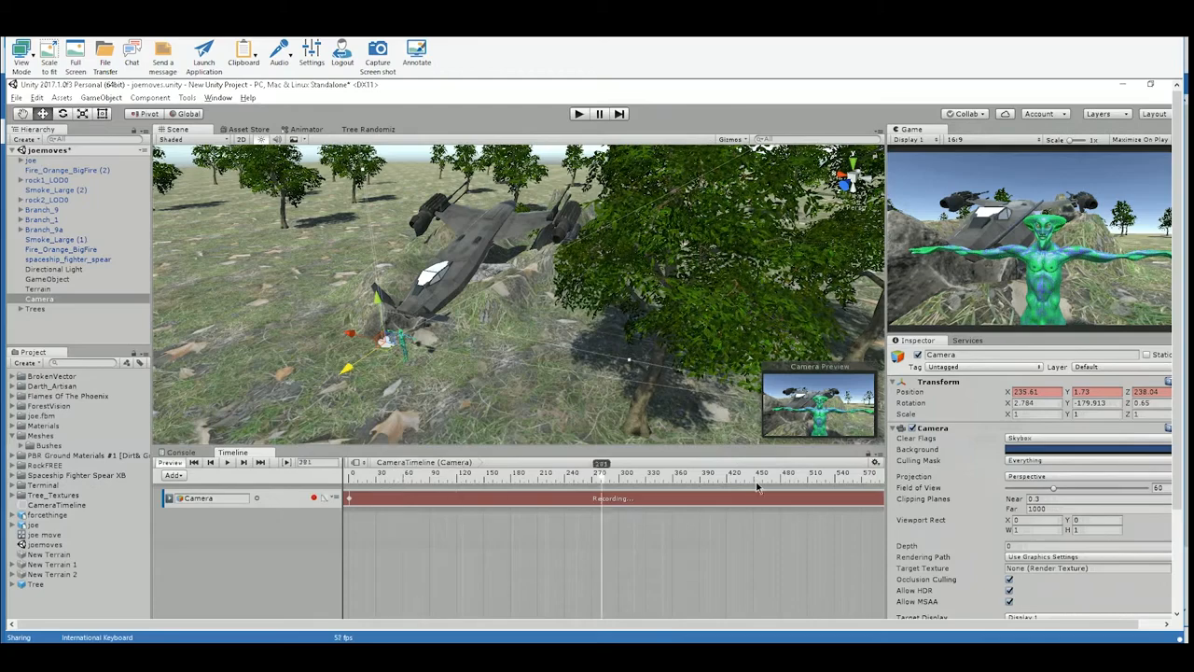
left_click_drag(602, 464, 519, 463)
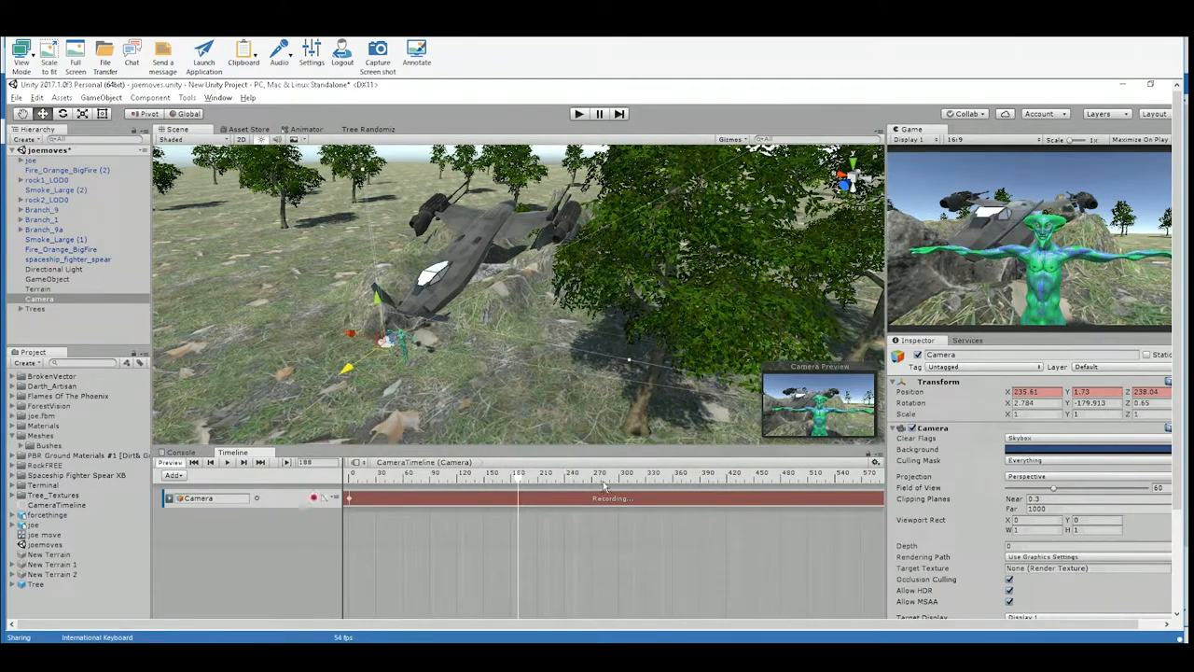
left_click(875, 463)
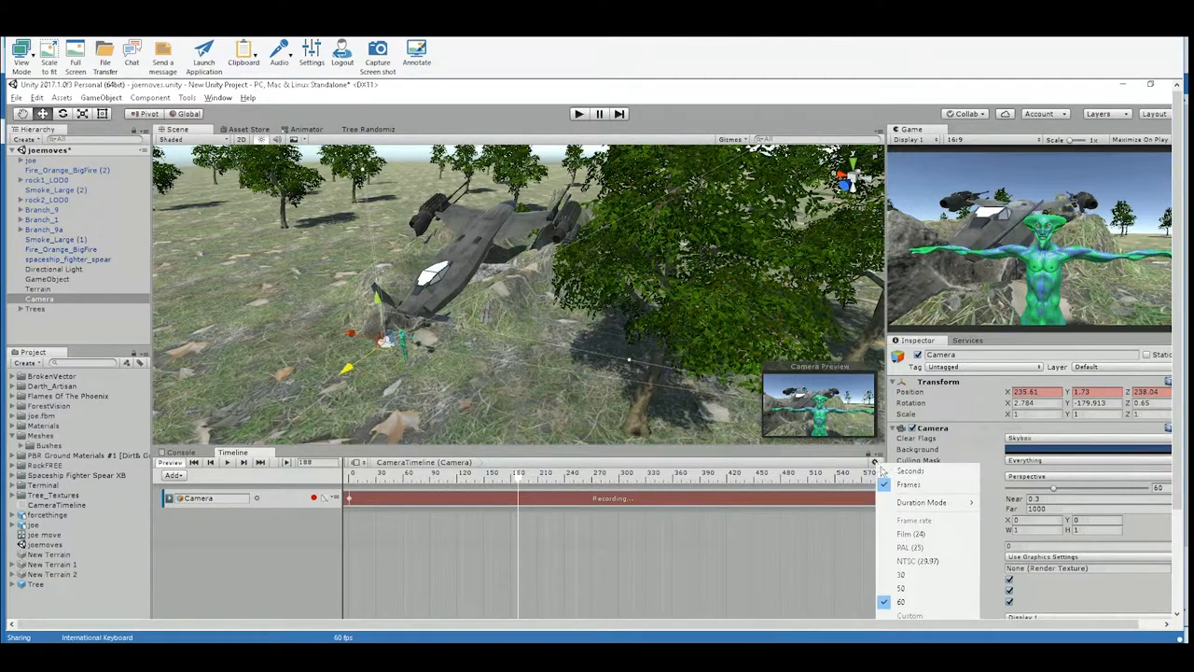
left_click(903, 471)
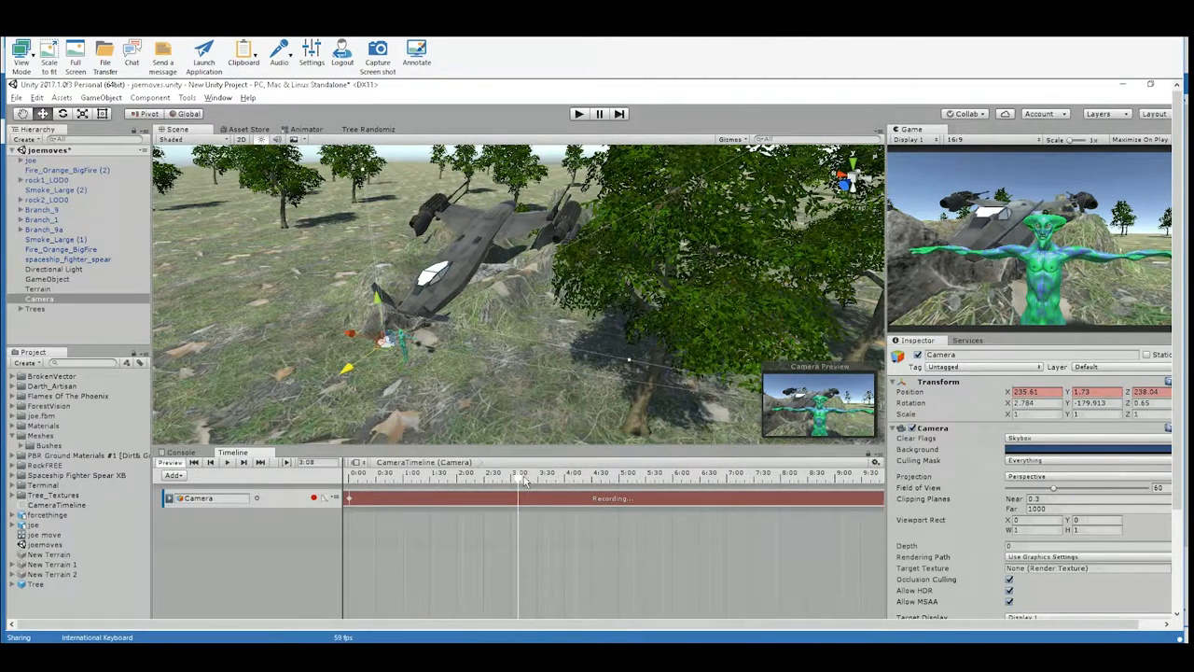
Key the Camera position at 8:33, pulled back from the alien to about X 236.35, Z 239.92.
left_click_drag(522, 475, 793, 479)
left_click_drag(824, 484, 810, 484)
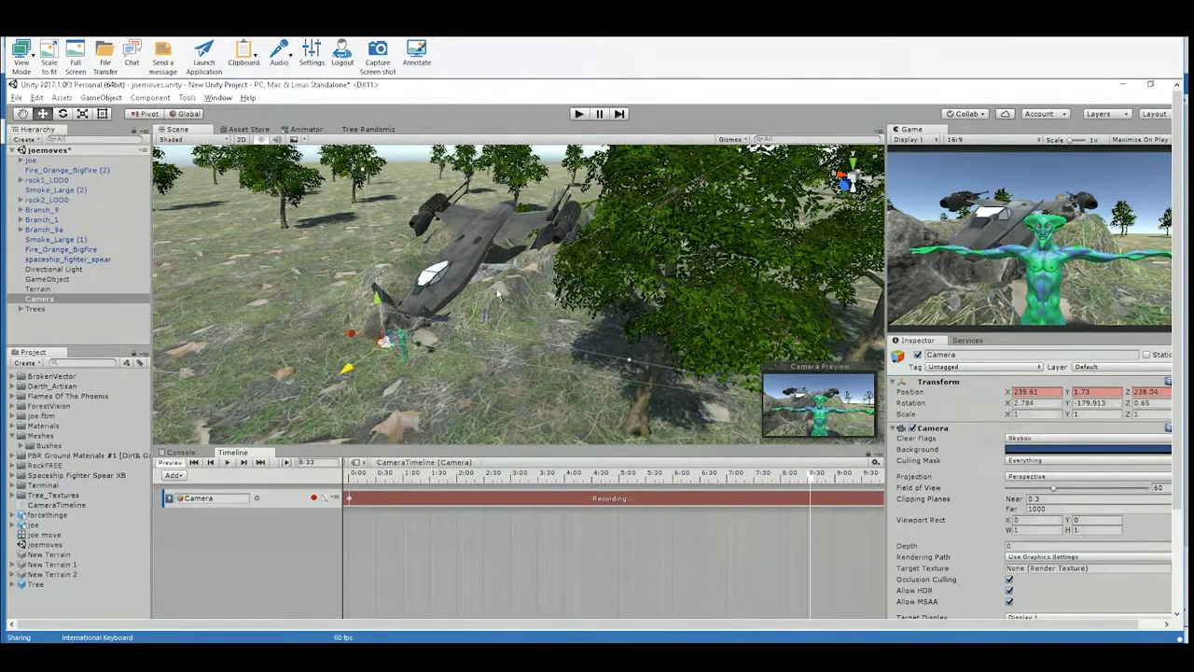
left_click_drag(500, 278, 444, 257, "alt")
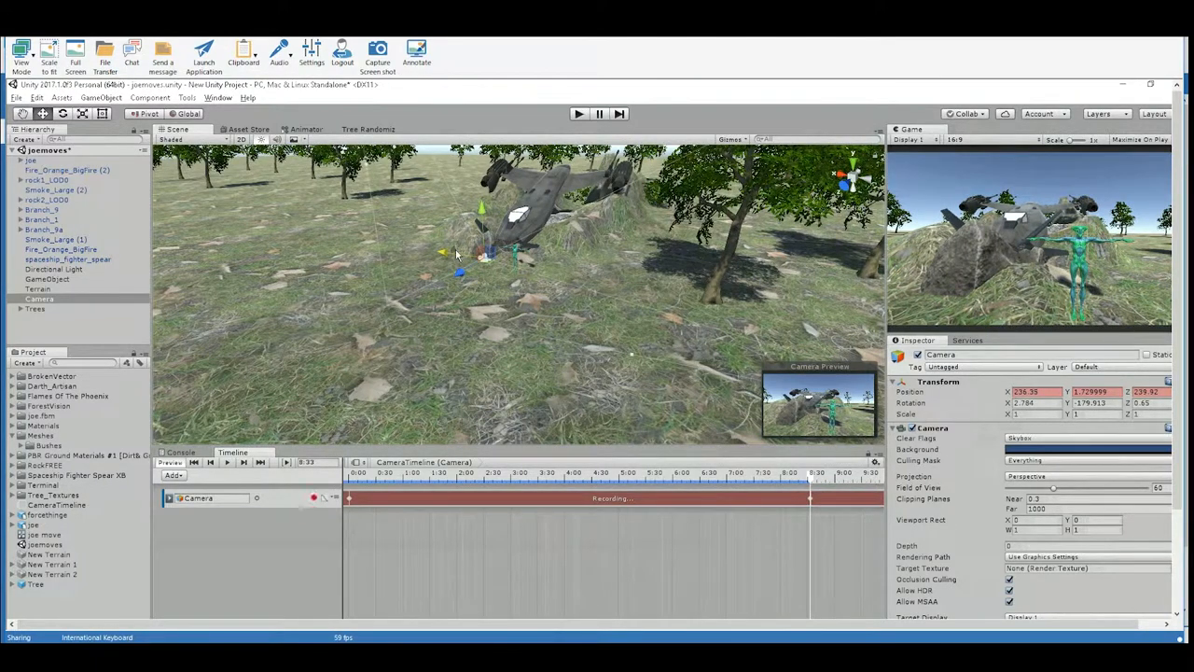
Tilt the Camera down to about 5.844 degrees on X at 8:33 and stop recording on its track.
left_click(62, 113)
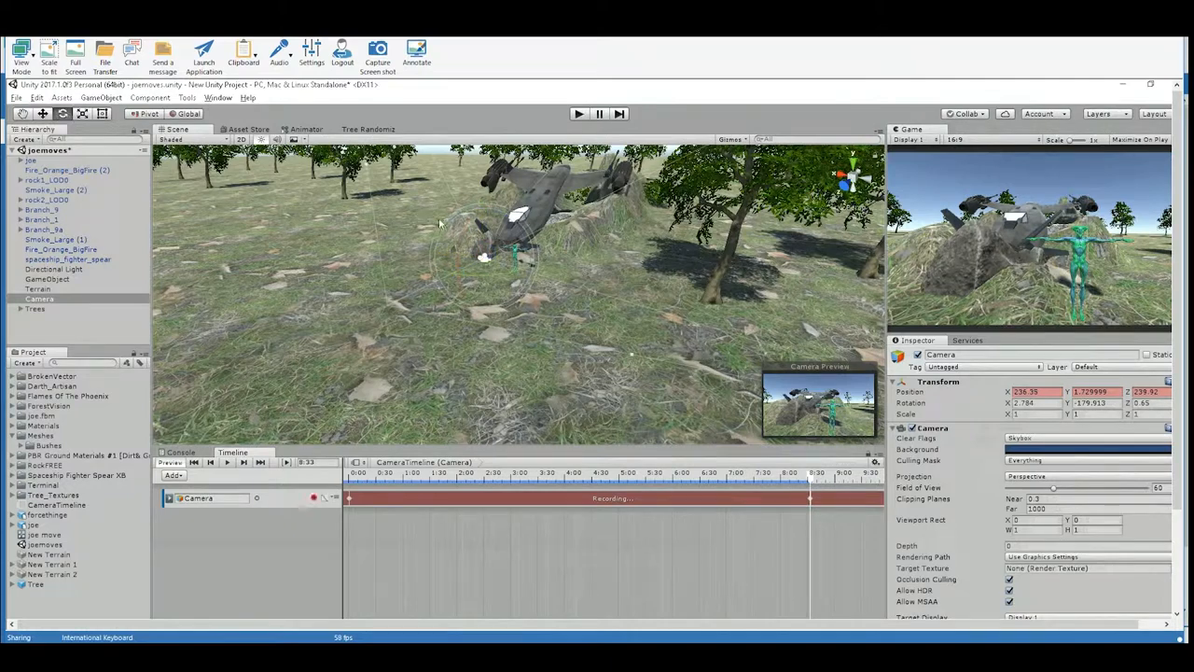
left_click_drag(459, 236, 458, 236)
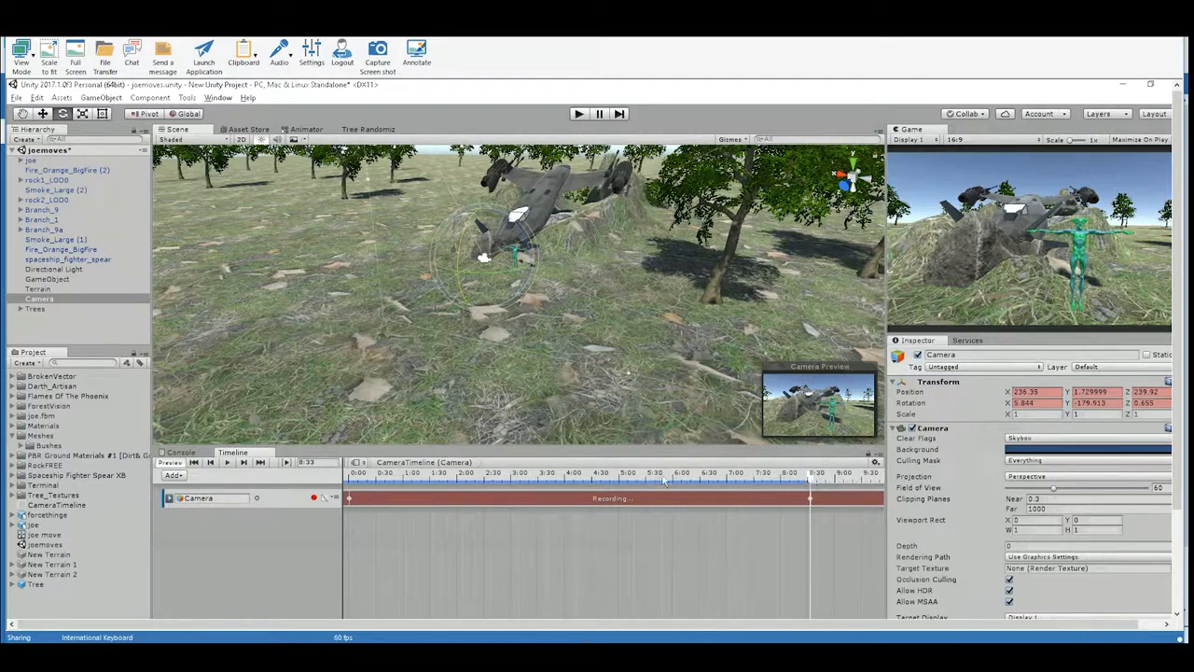
left_click(315, 499)
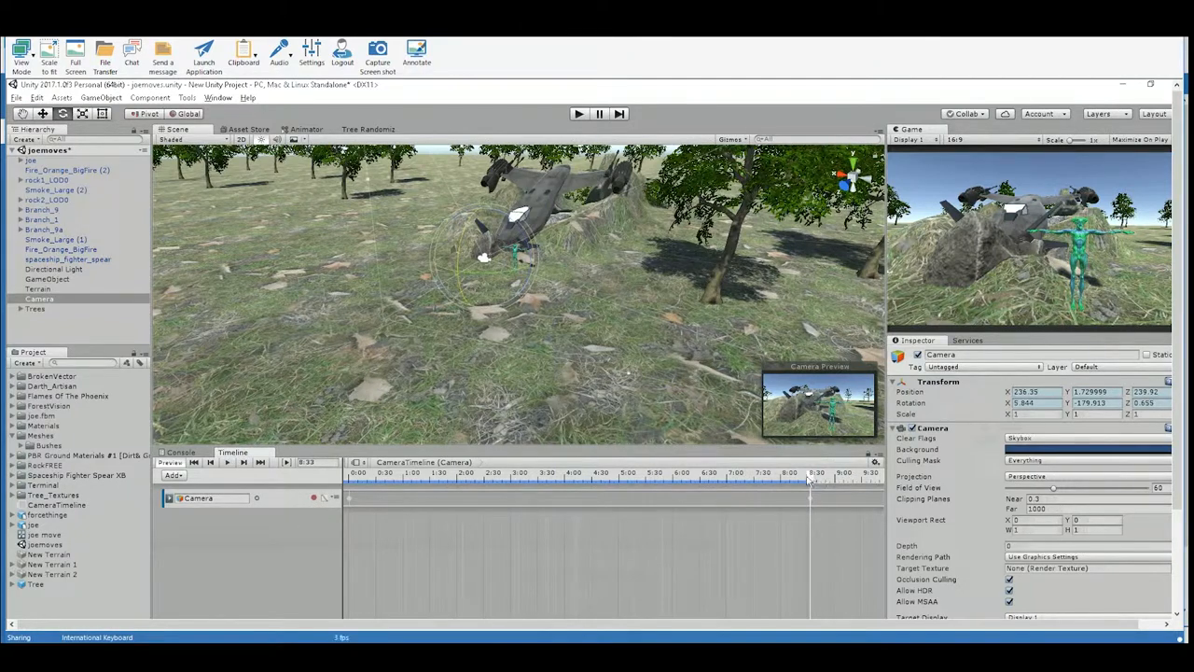
Scrub back through the start of the Camera timeline to preview the recorded motion in the Game view.
left_click_drag(808, 479, 390, 536)
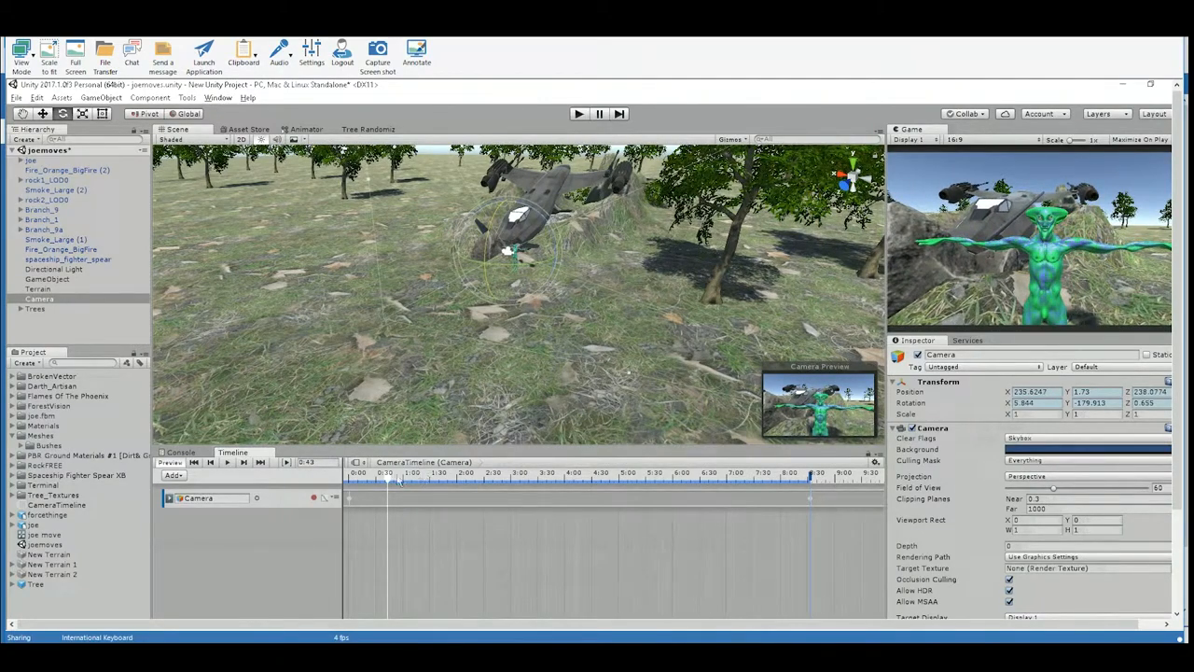
left_click_drag(390, 476, 372, 477)
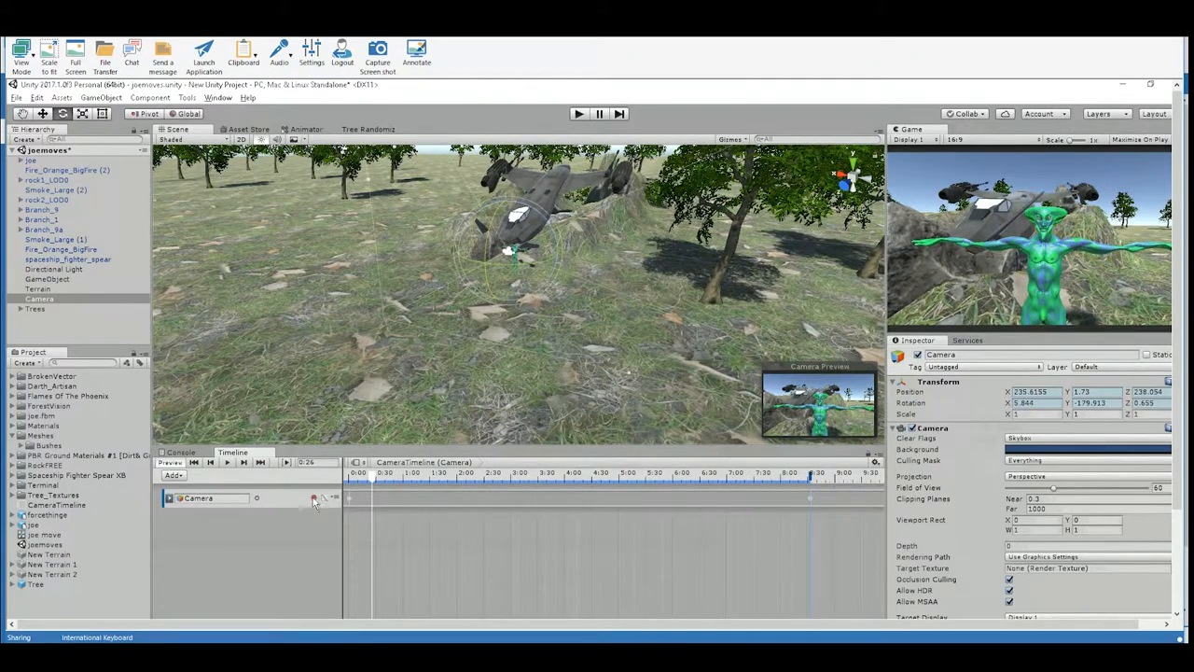
left_click_drag(371, 476, 407, 549)
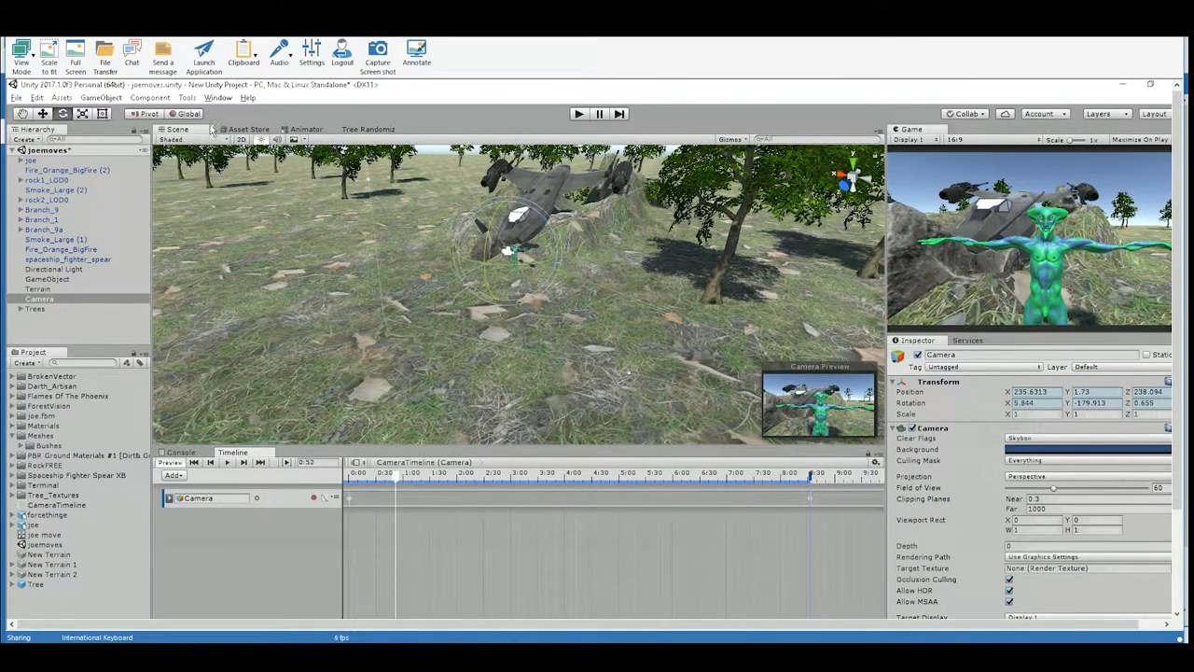
Search the Asset Store for "post process" and open the Unity Technologies Post Processing Stack page.
left_click(217, 97)
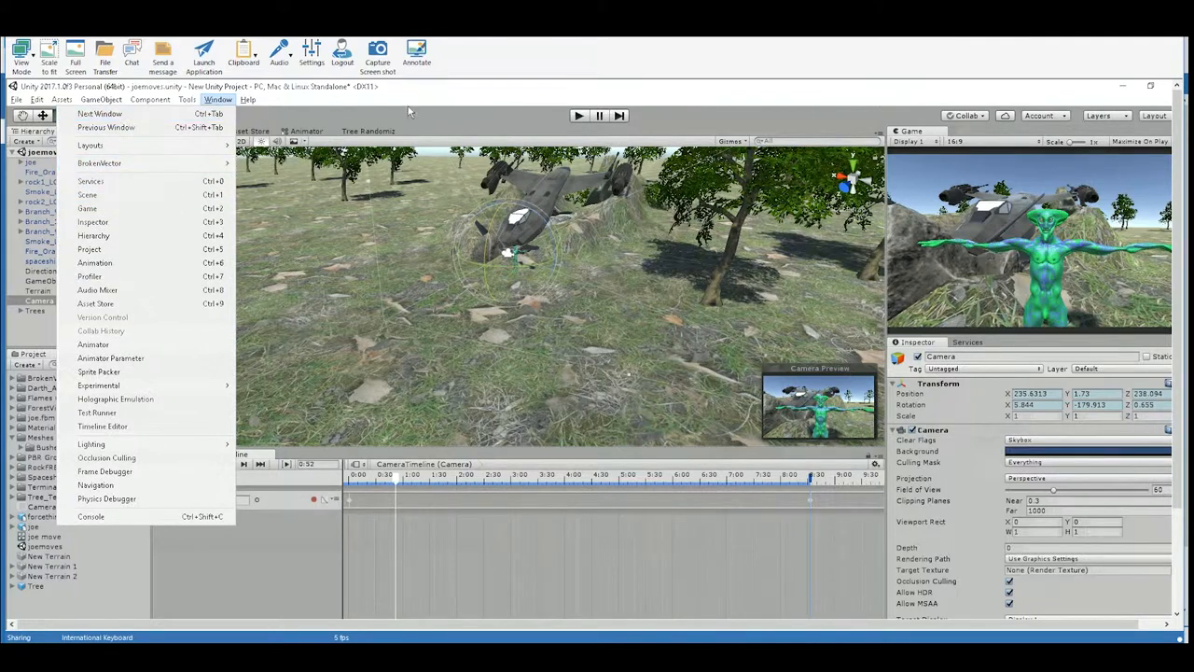
left_click(248, 130)
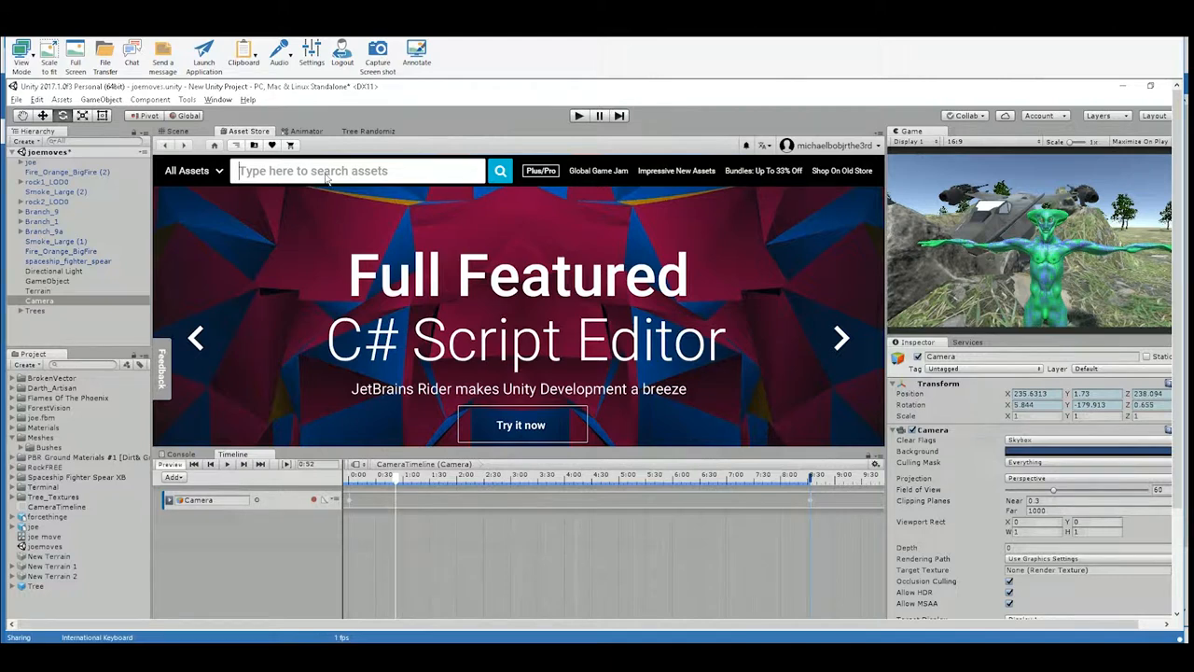
left_click(326, 173)
type("pos")
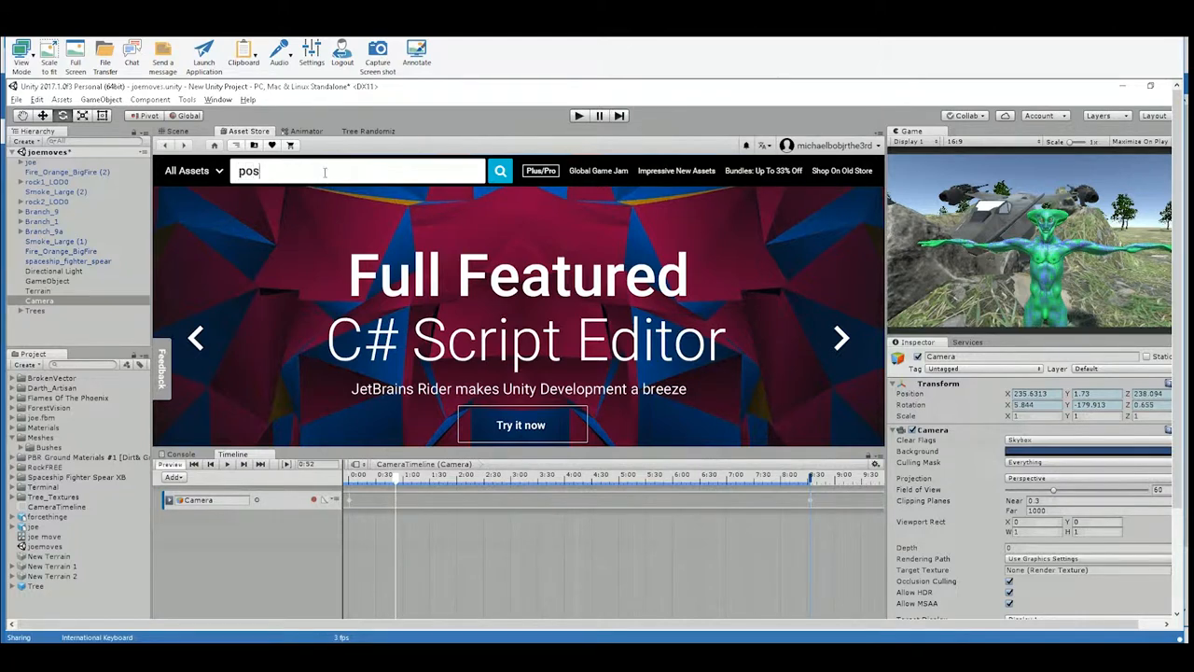
type("t proc")
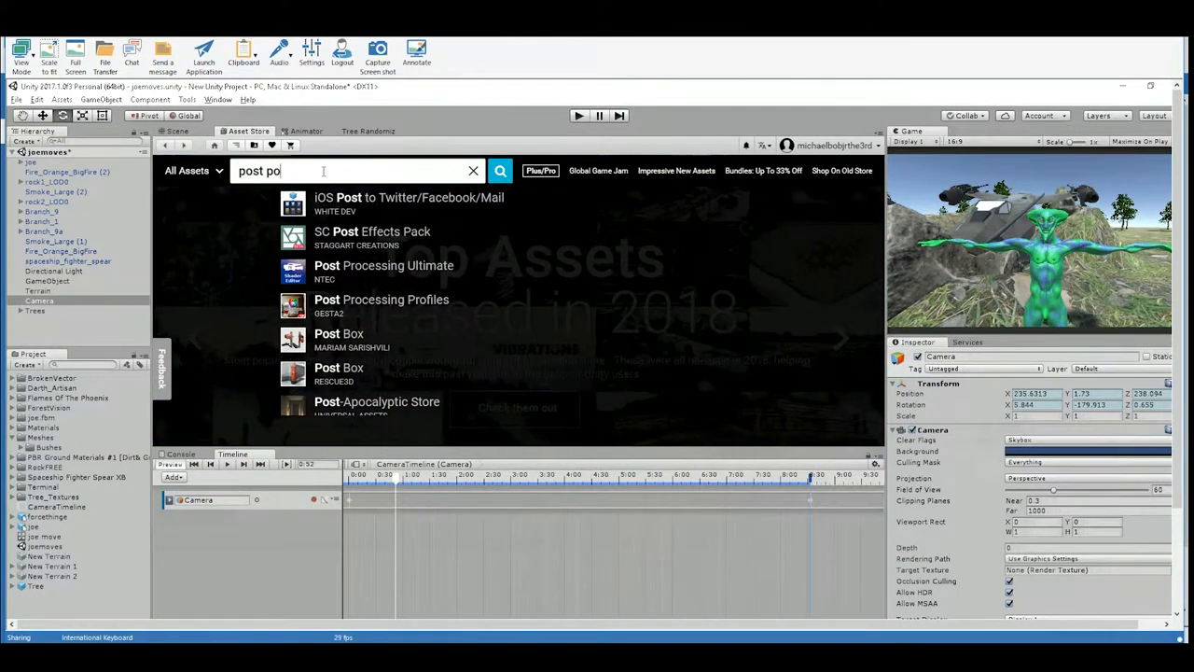
key("BackSpace")
type("rocess")
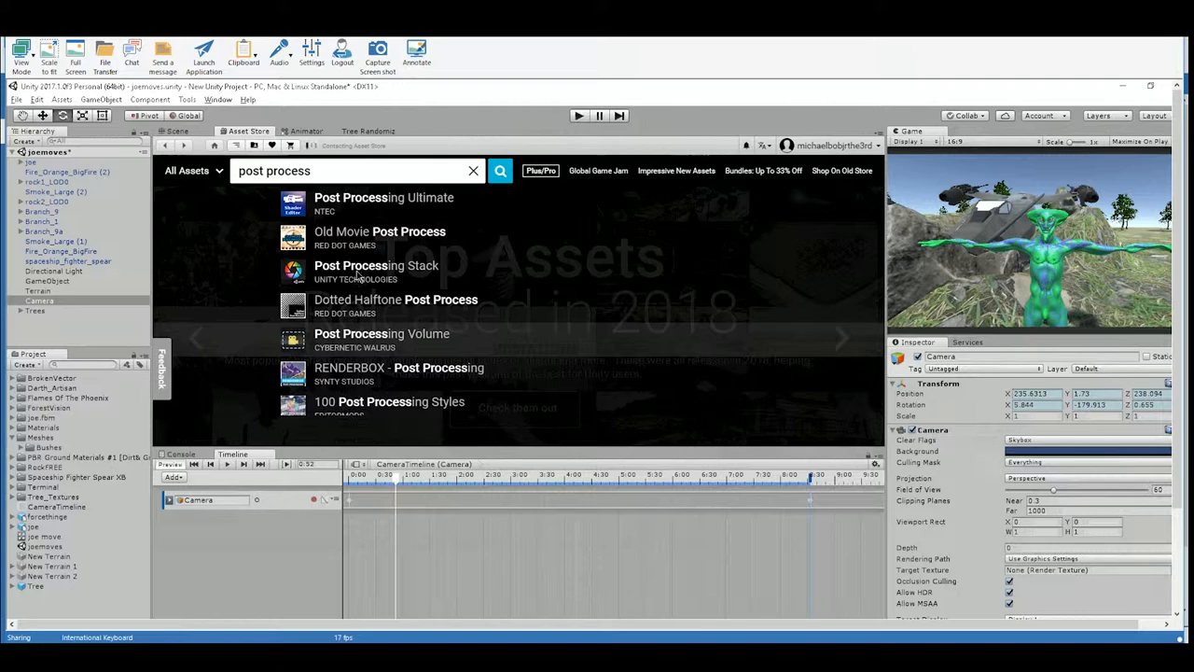
left_click(479, 261)
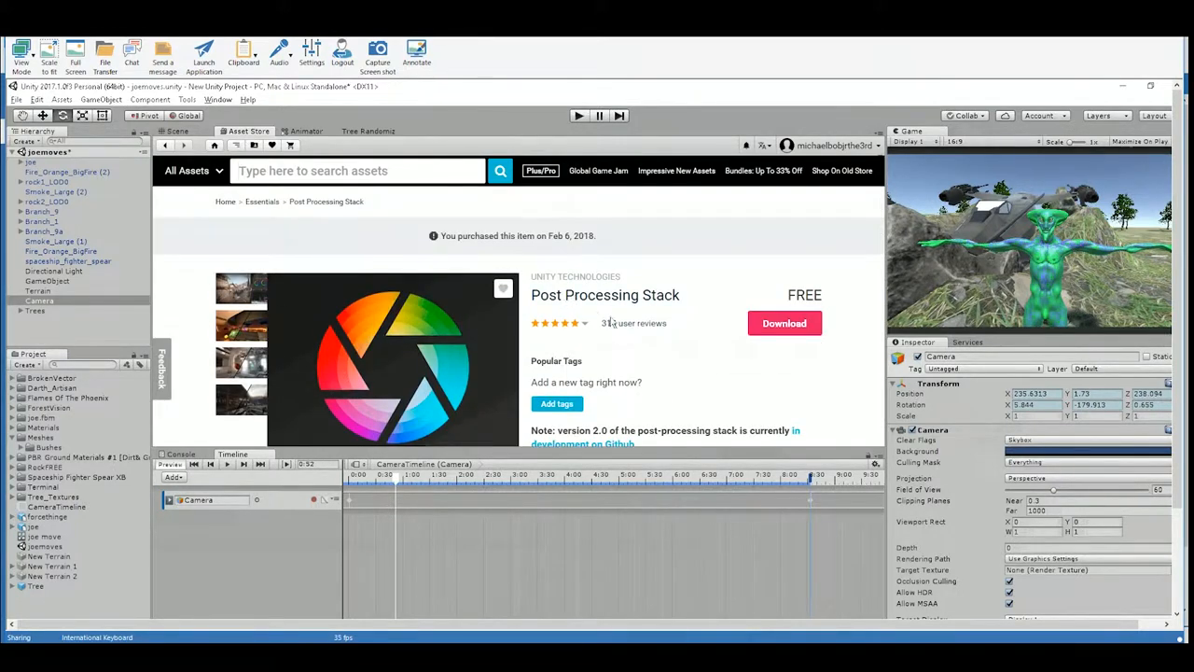
Review the Post Processing Stack description and its sample images, then close the image gallery.
scroll(485, 297, "down", 3)
scroll(485, 297, "up", 3)
scroll(329, 284, "down", 1)
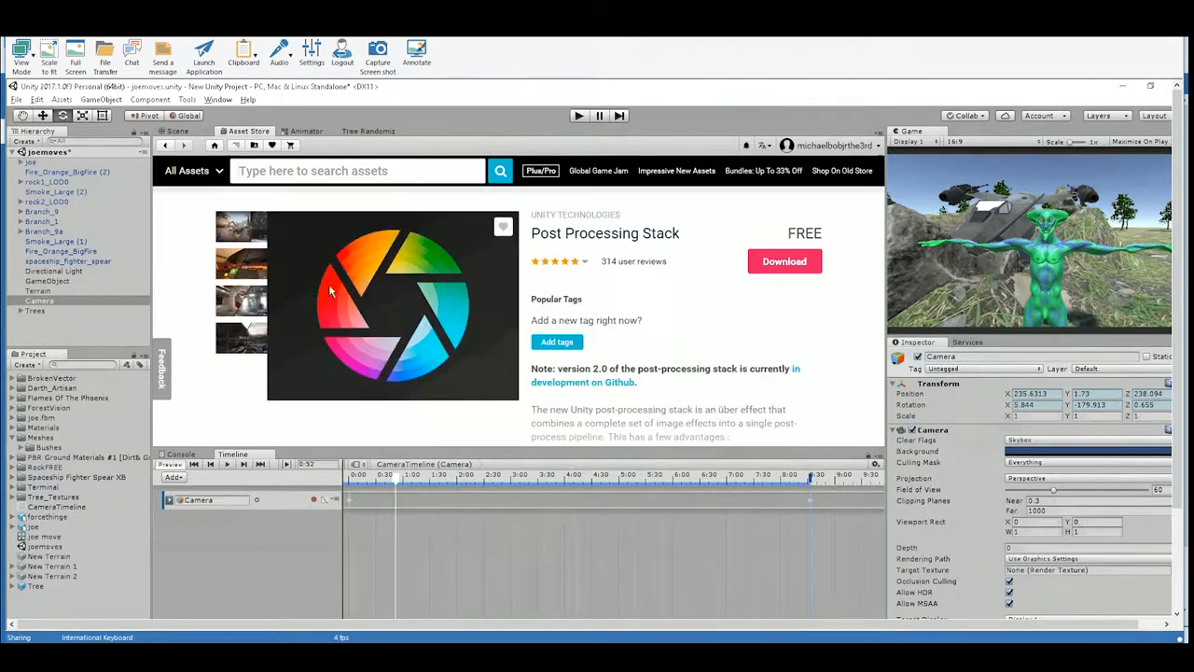
left_click(280, 282)
scroll(525, 308, "down", 1)
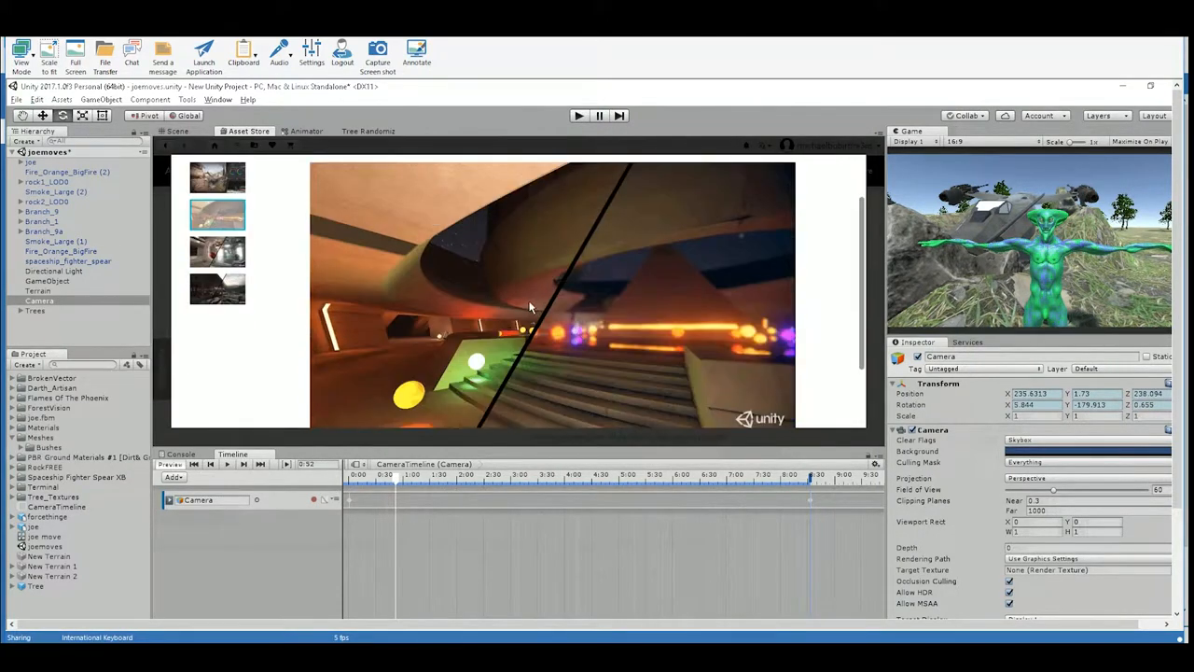
left_click(217, 252)
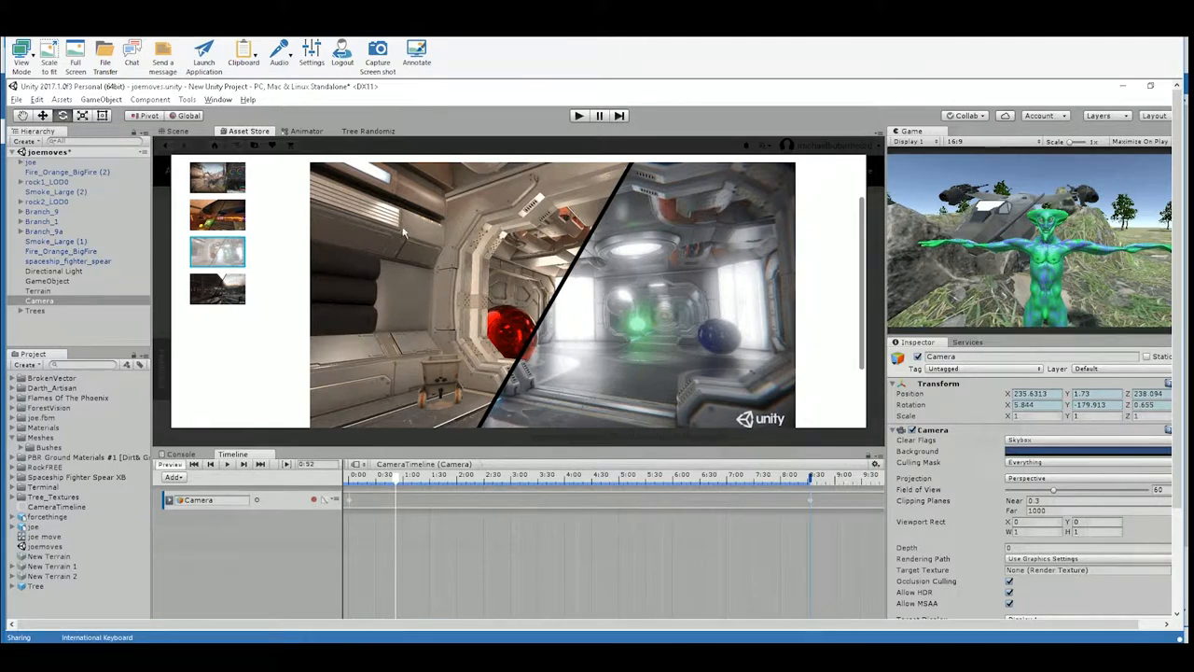
left_click(233, 180)
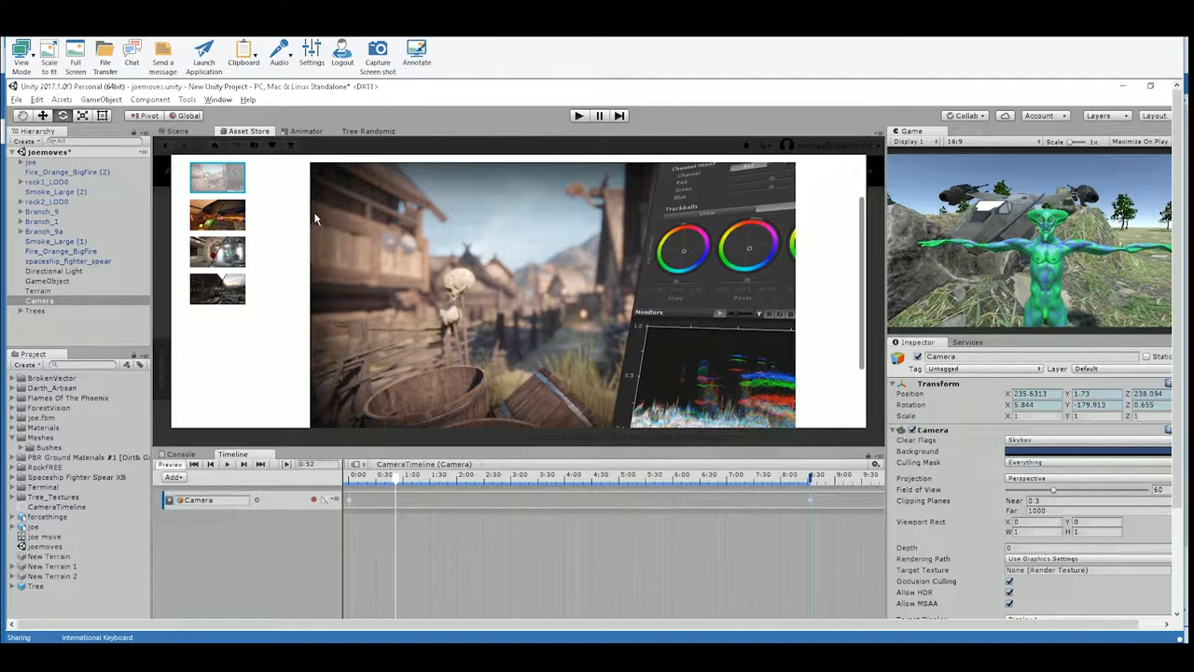
left_click(168, 183)
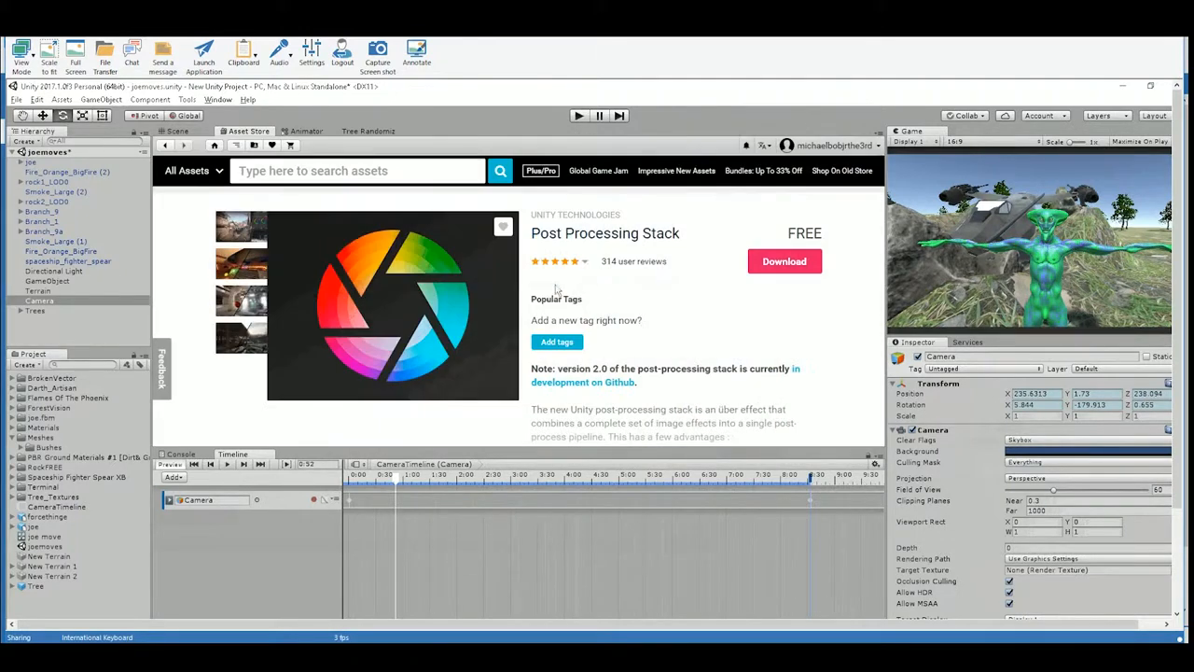
Download the Post Processing Stack and import all of its package files into the project.
left_click(774, 266)
left_click(782, 272)
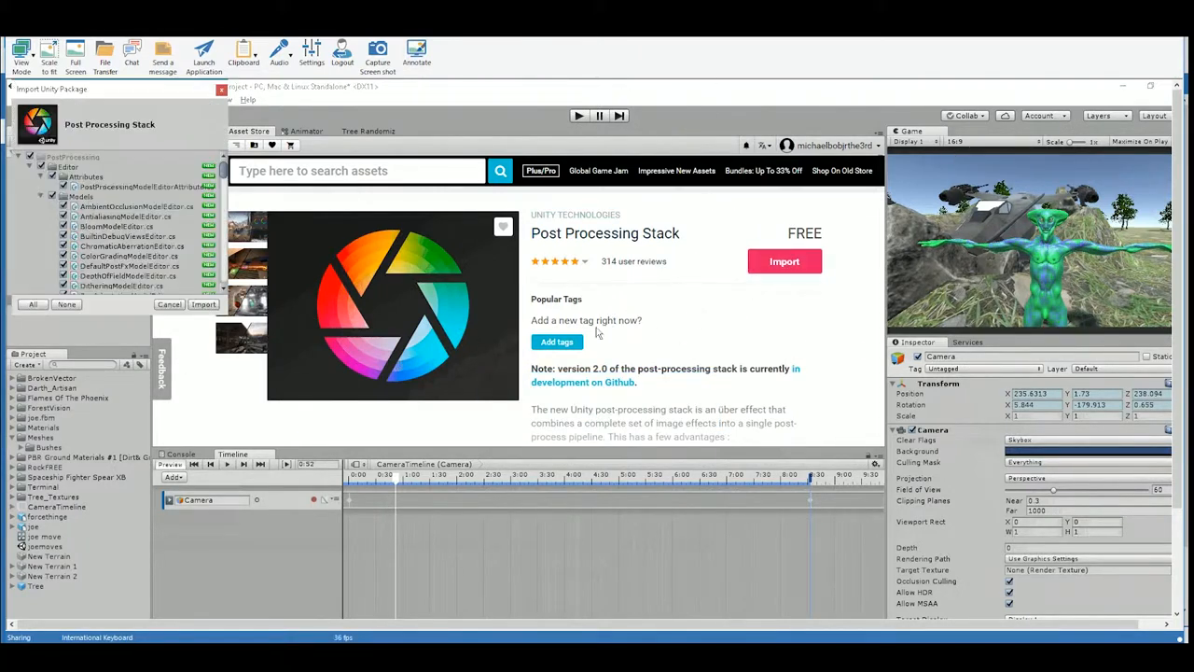
left_click(204, 304)
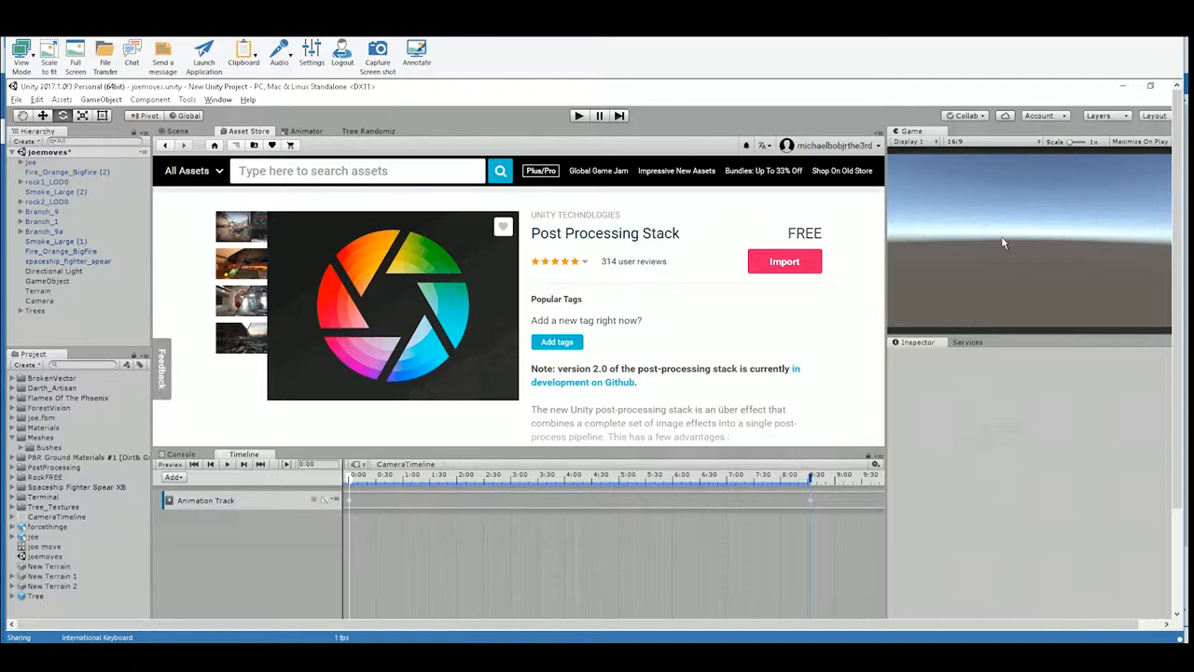
Return to the Scene view, select the Camera object and collapse its Camera component settings.
left_click(177, 132)
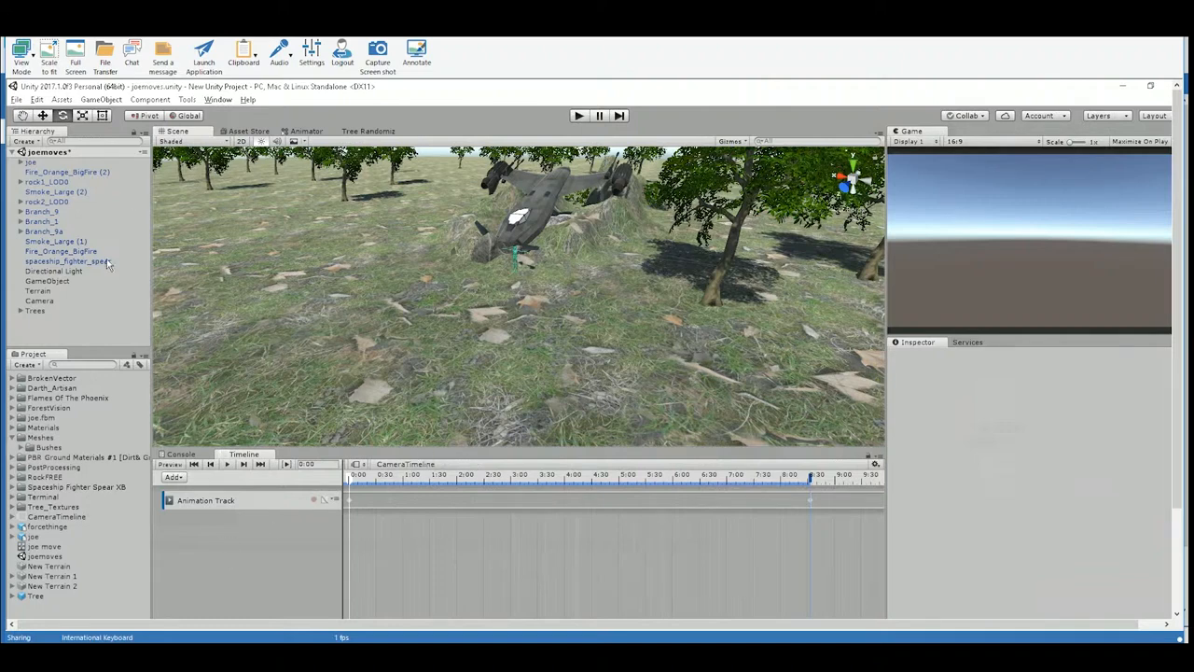
left_click(39, 302)
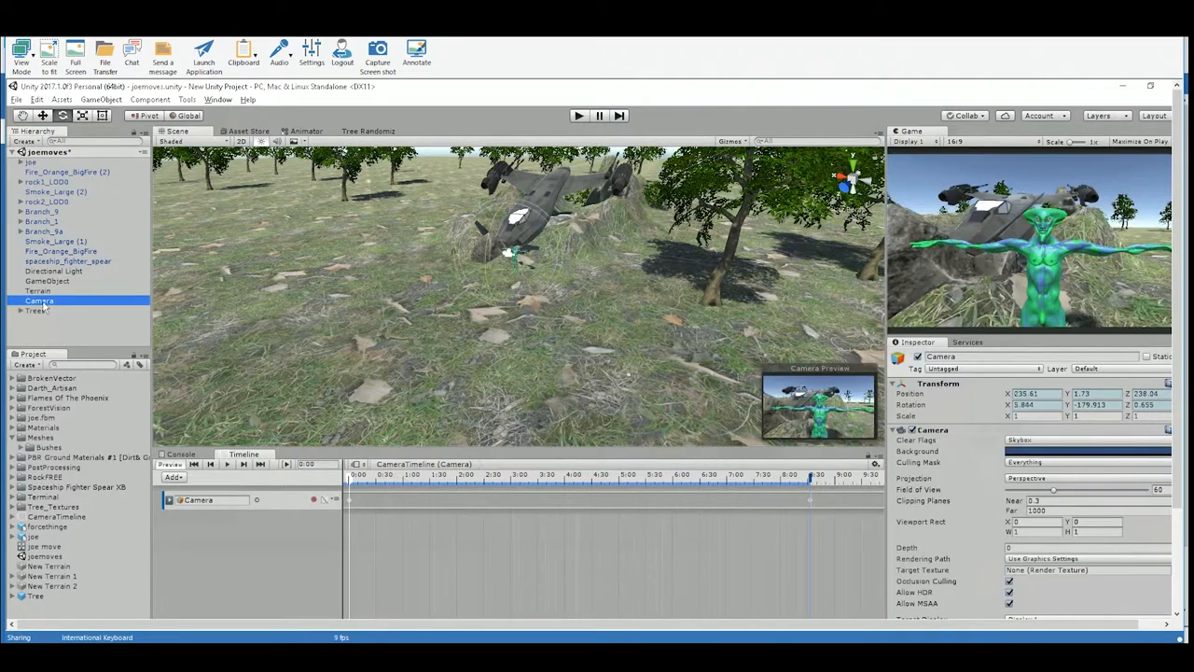
left_click_drag(463, 294, 737, 297, "alt")
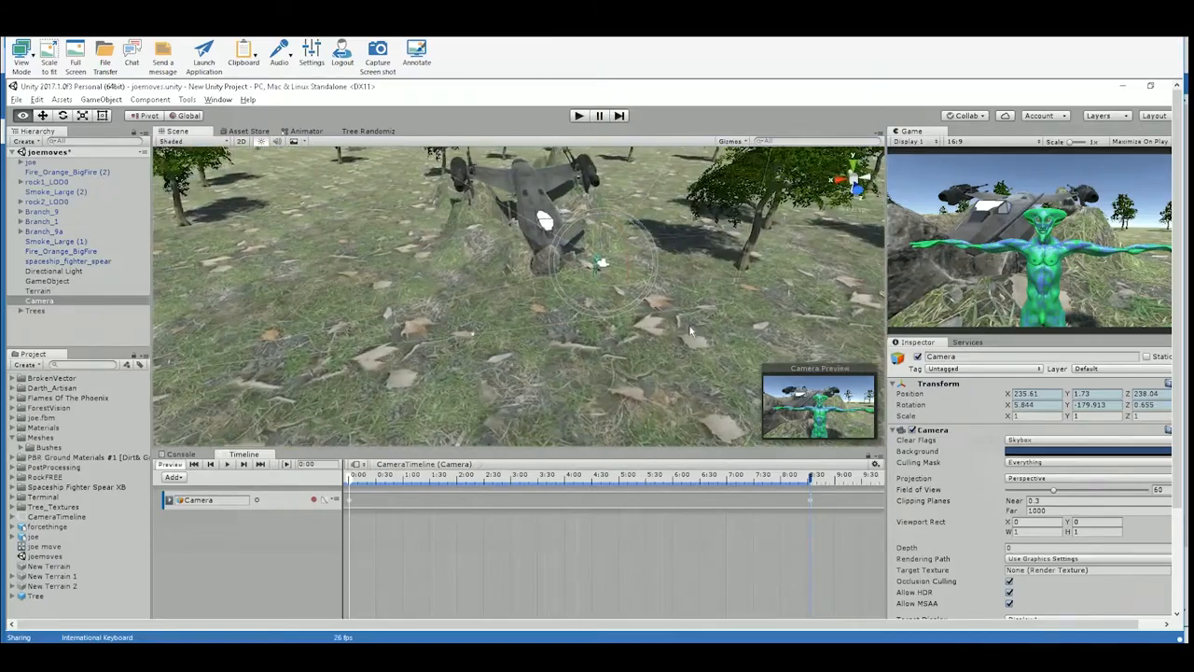
left_click(896, 430)
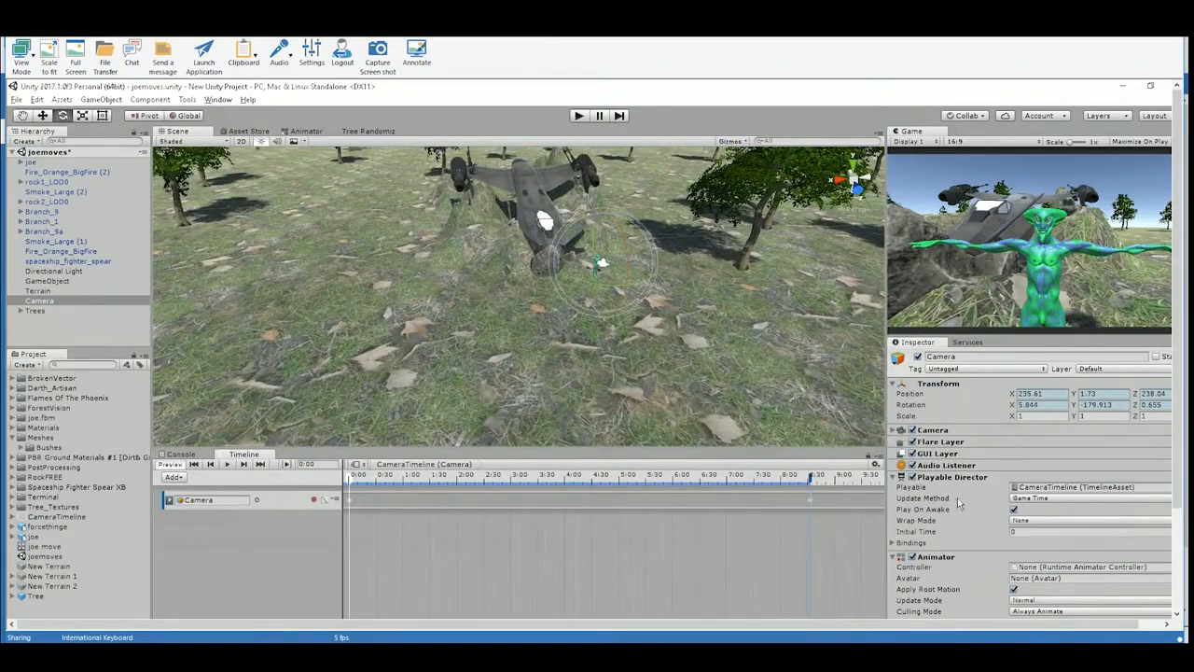
Collapse the Playable Director and Animator component settings of the Camera.
left_click(894, 477)
left_click(896, 489)
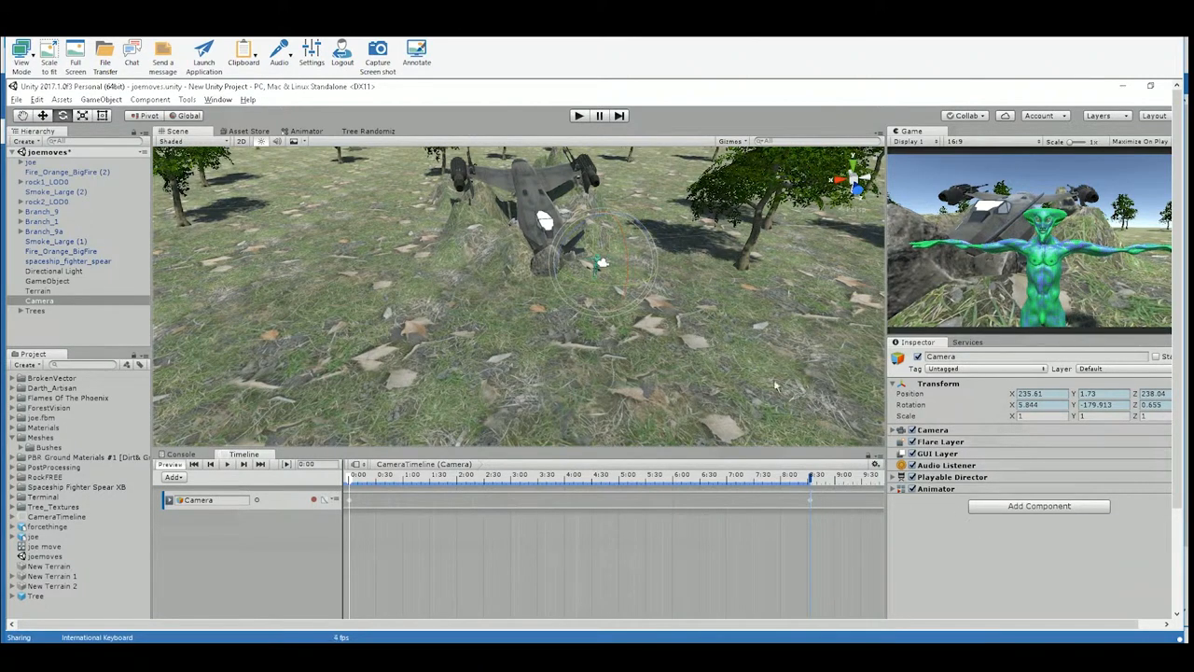
left_click(1040, 507)
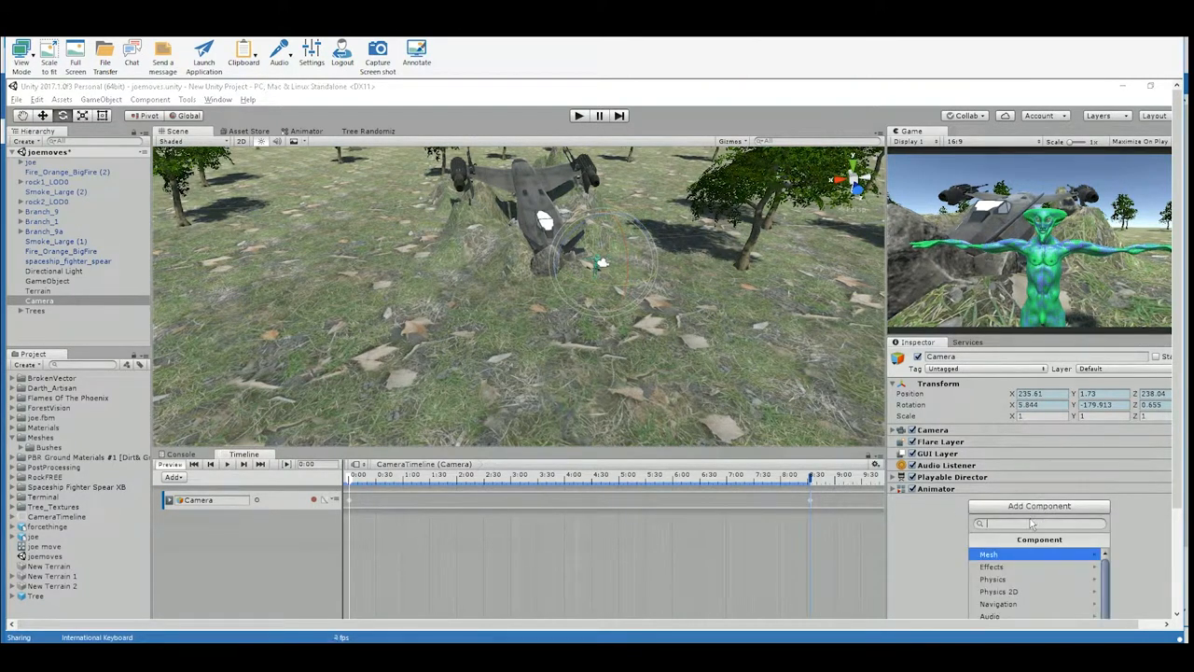
type("p")
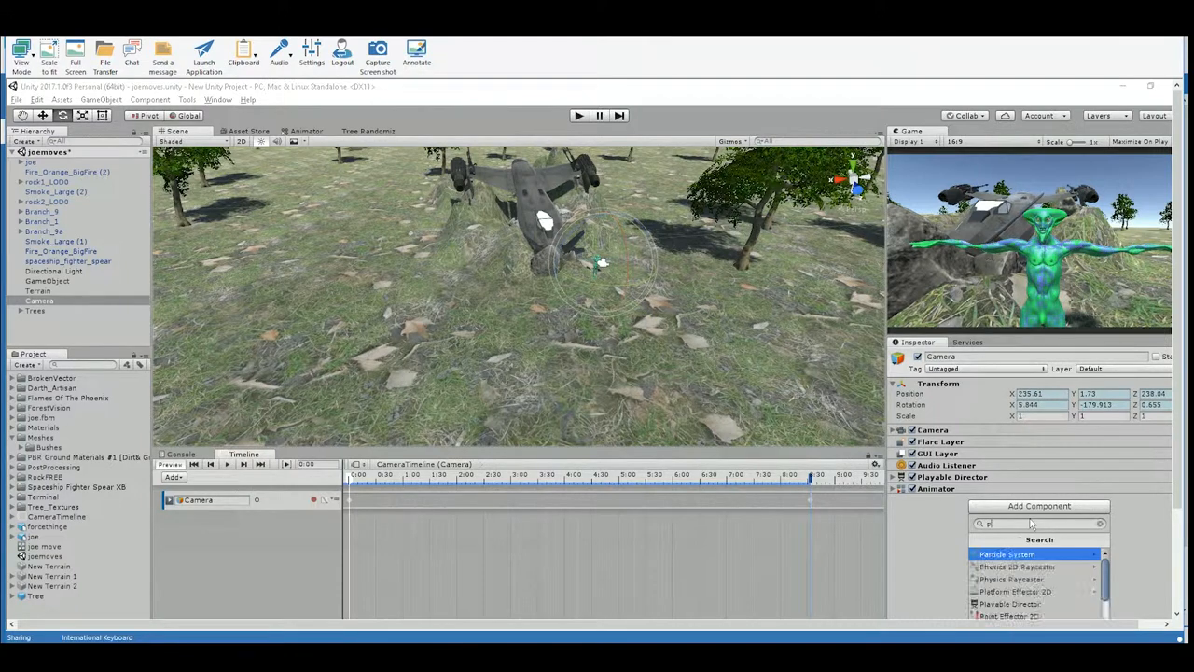
type("o")
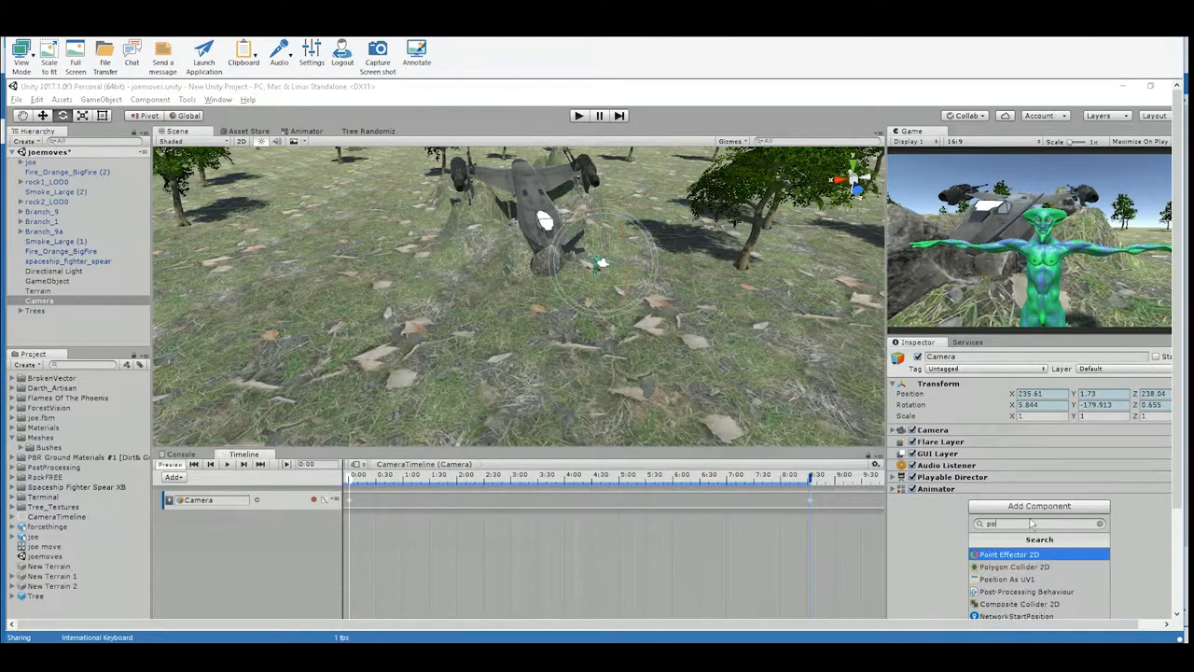
type("s")
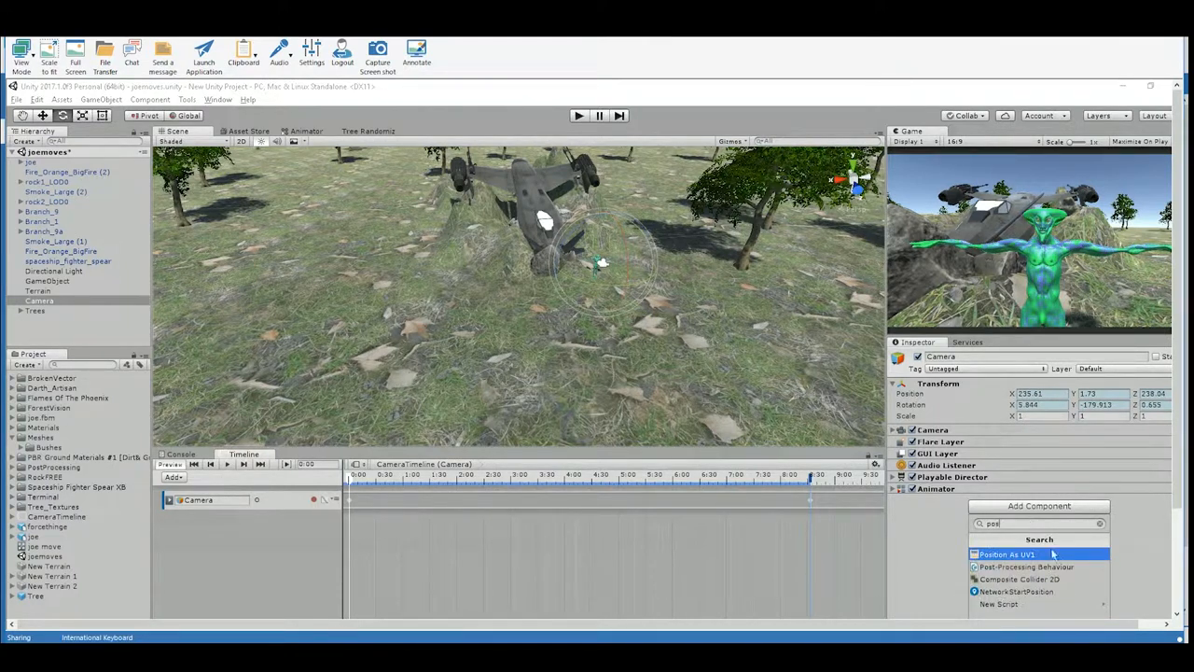
key("Escape")
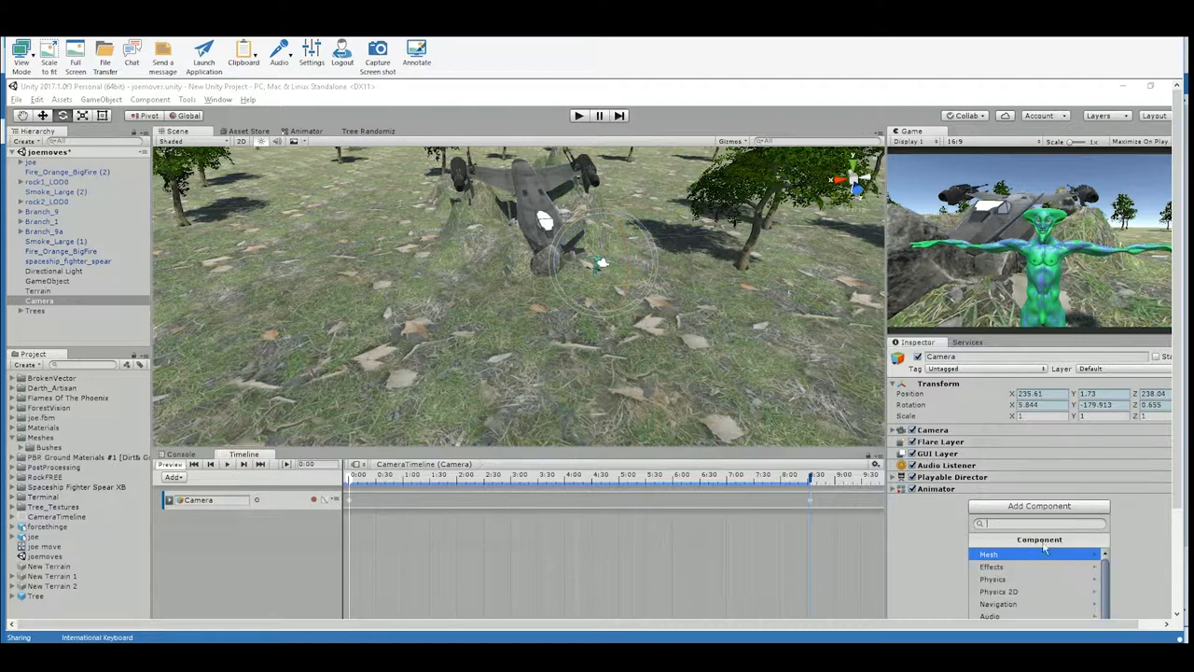
left_click(912, 531)
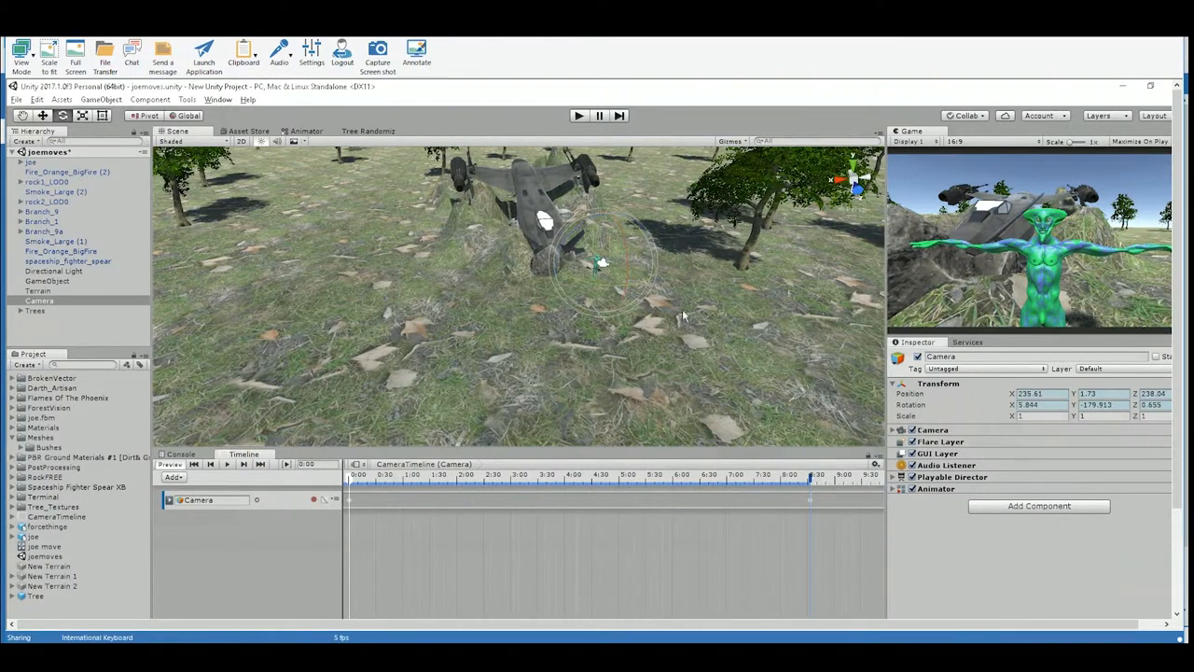
left_click(64, 304)
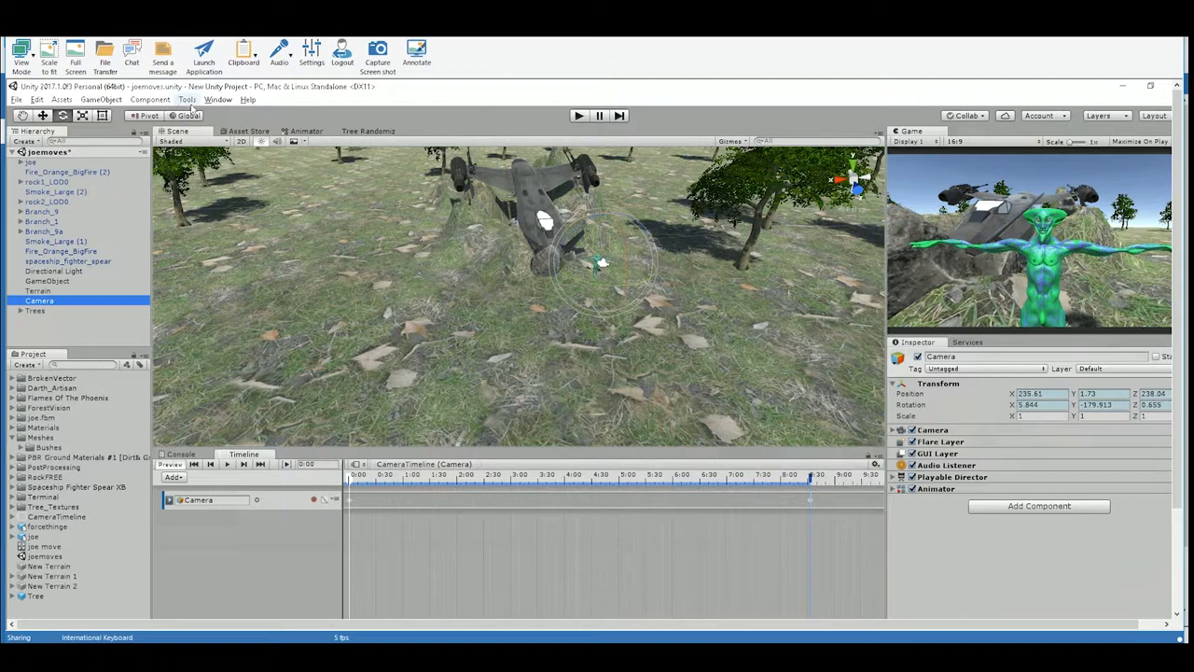
left_click(155, 100)
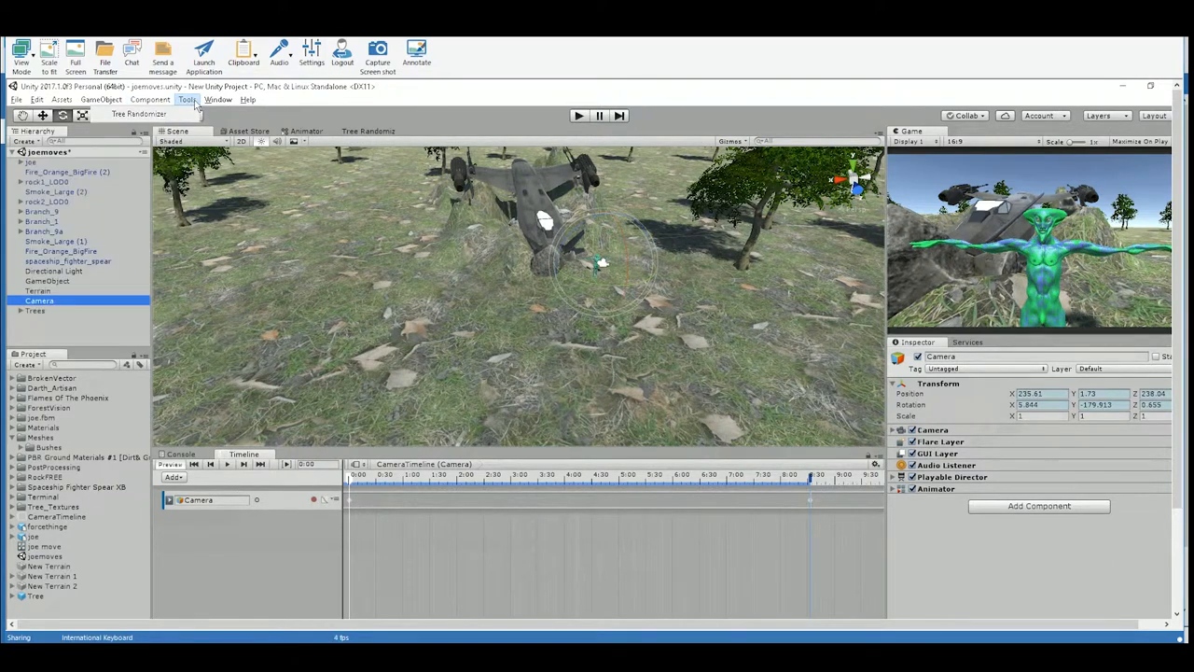
left_click(196, 102)
left_click(213, 101)
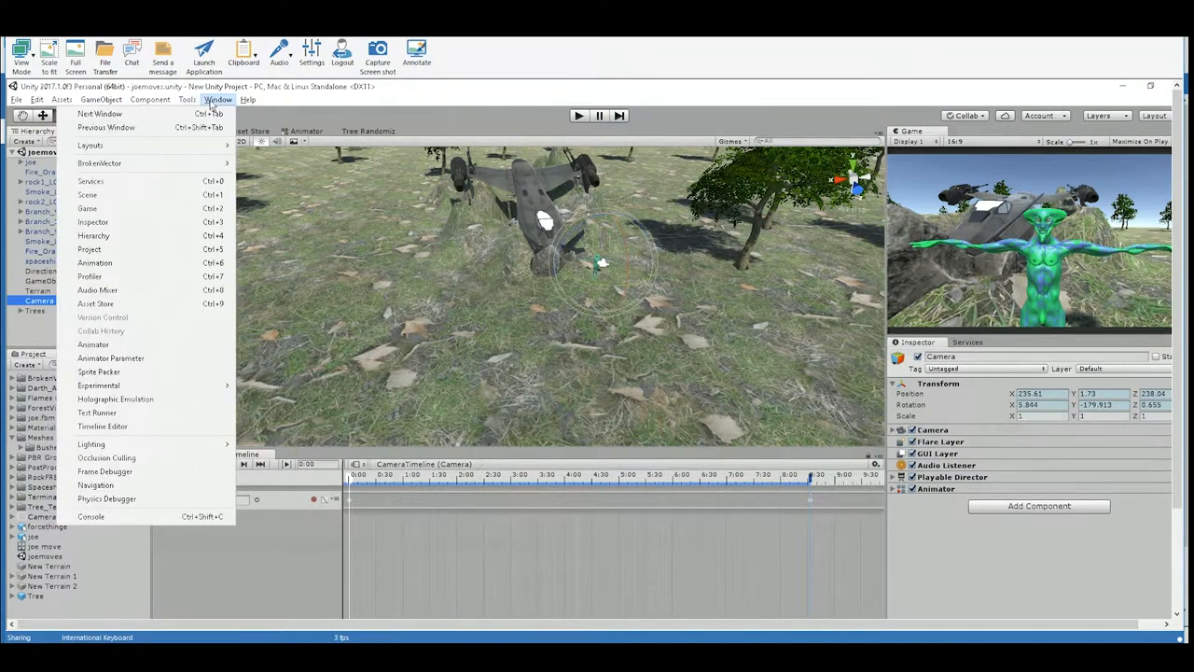
left_click(212, 102)
left_click(214, 101)
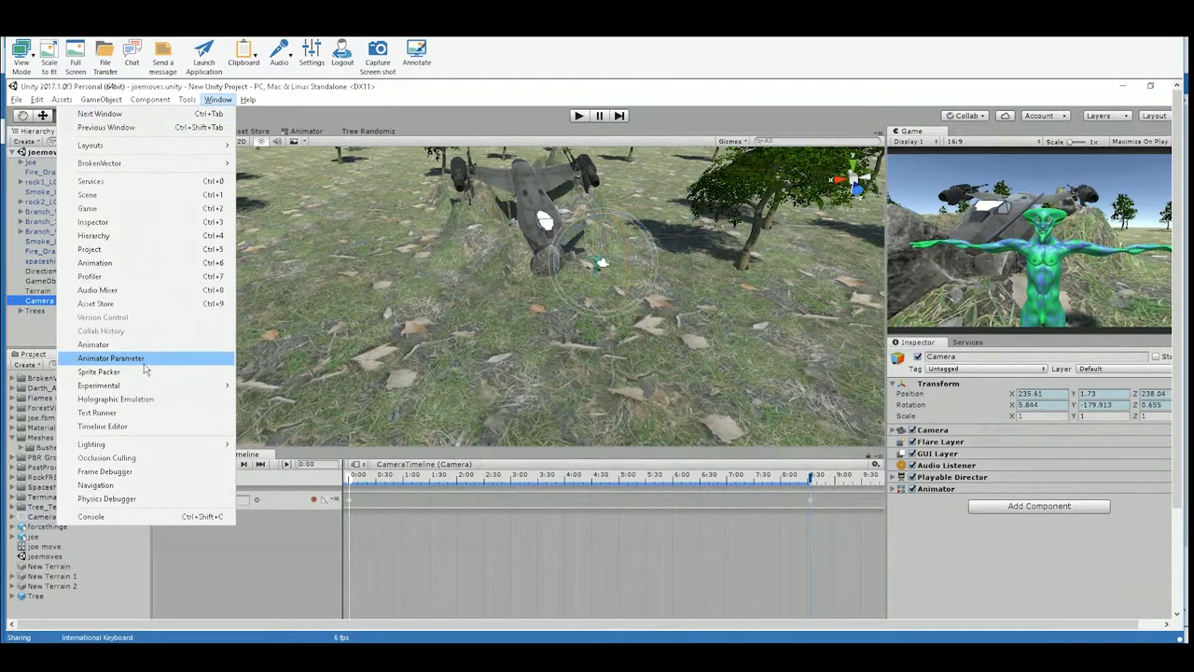
mouse_move(137, 385)
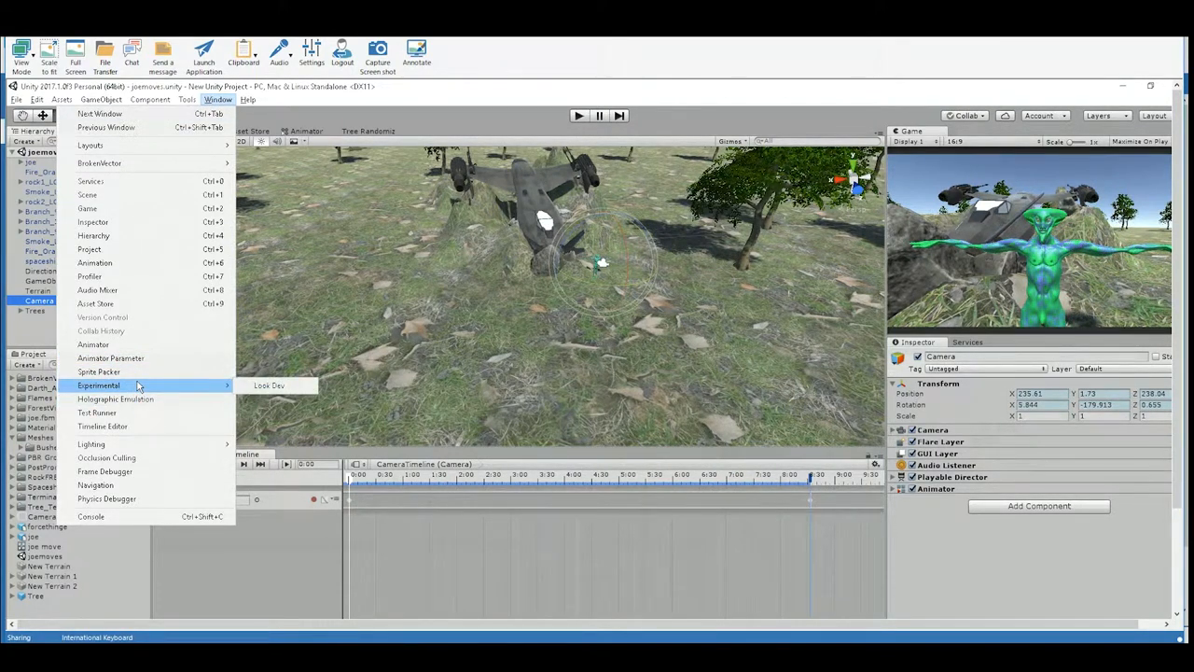
left_click(31, 326)
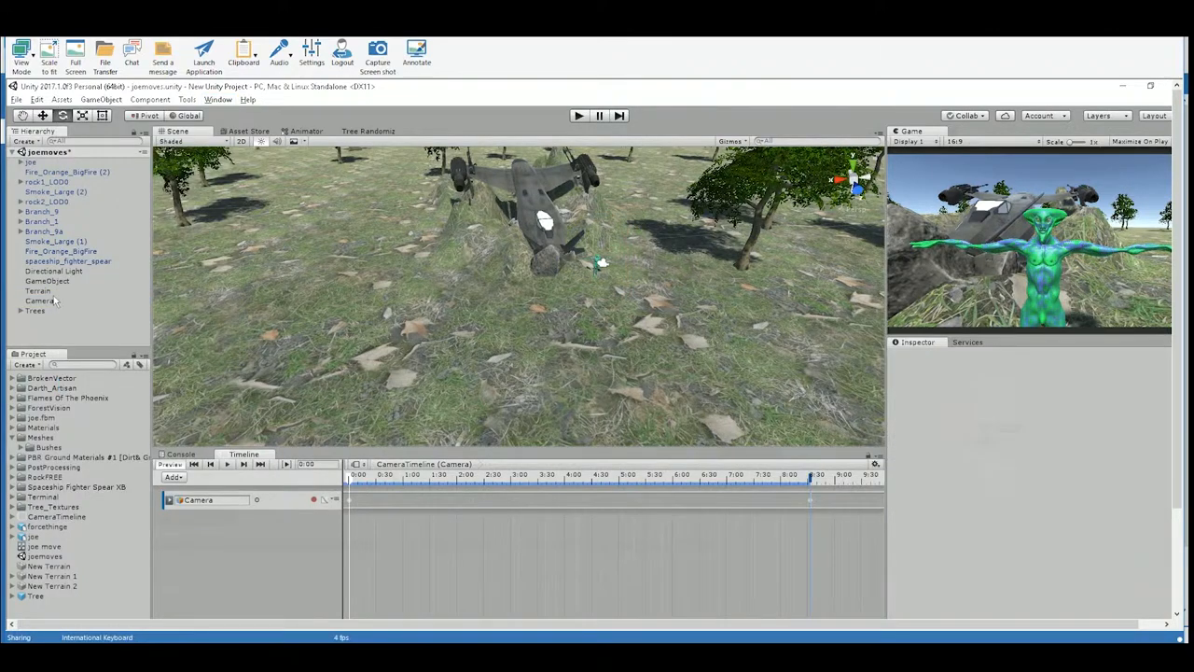
left_click(54, 293)
left_click(53, 301)
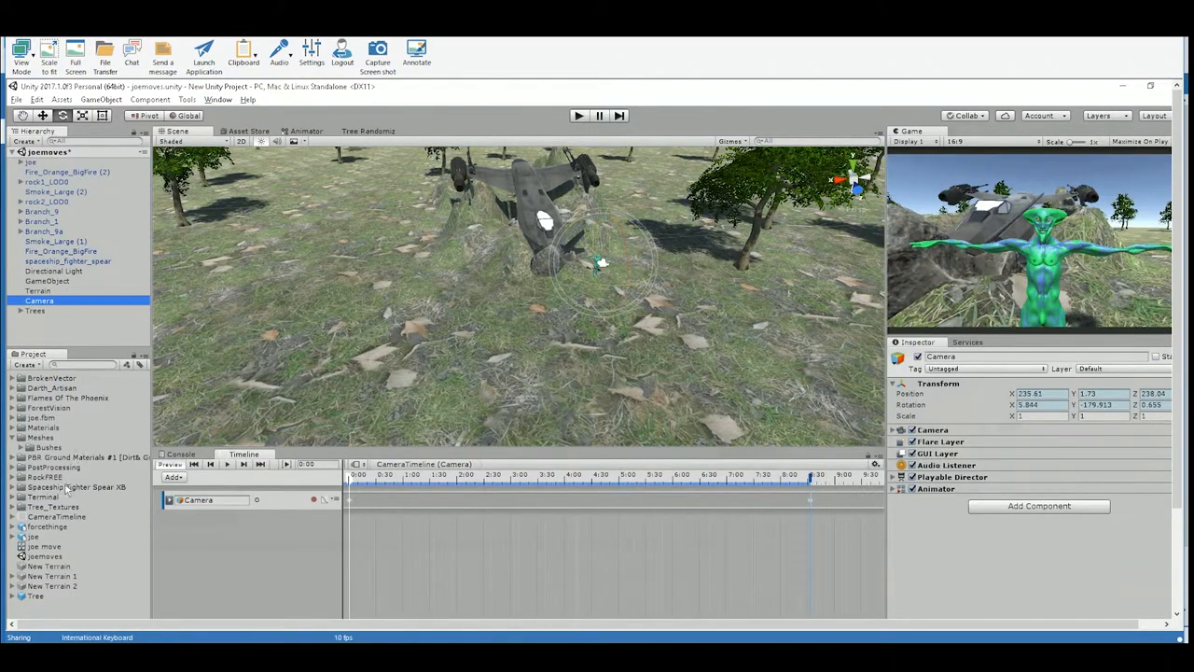
Collapse the Meshes project folder and add a Post-Processing Behaviour component to the Camera.
left_click(13, 437)
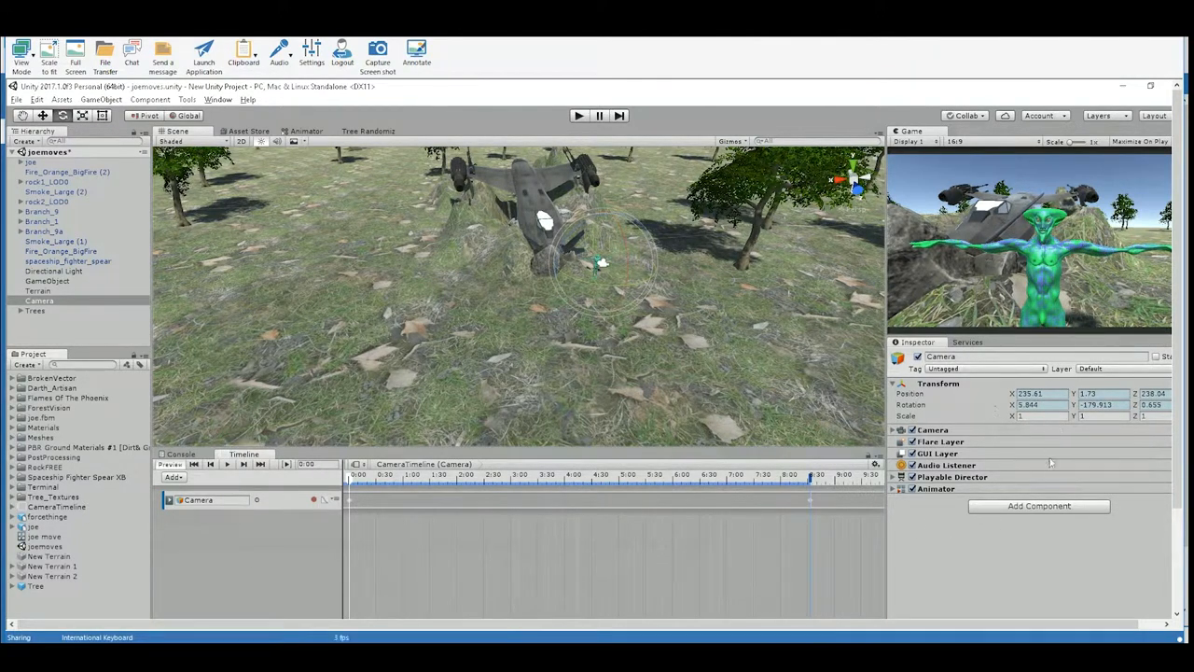
left_click(1026, 505)
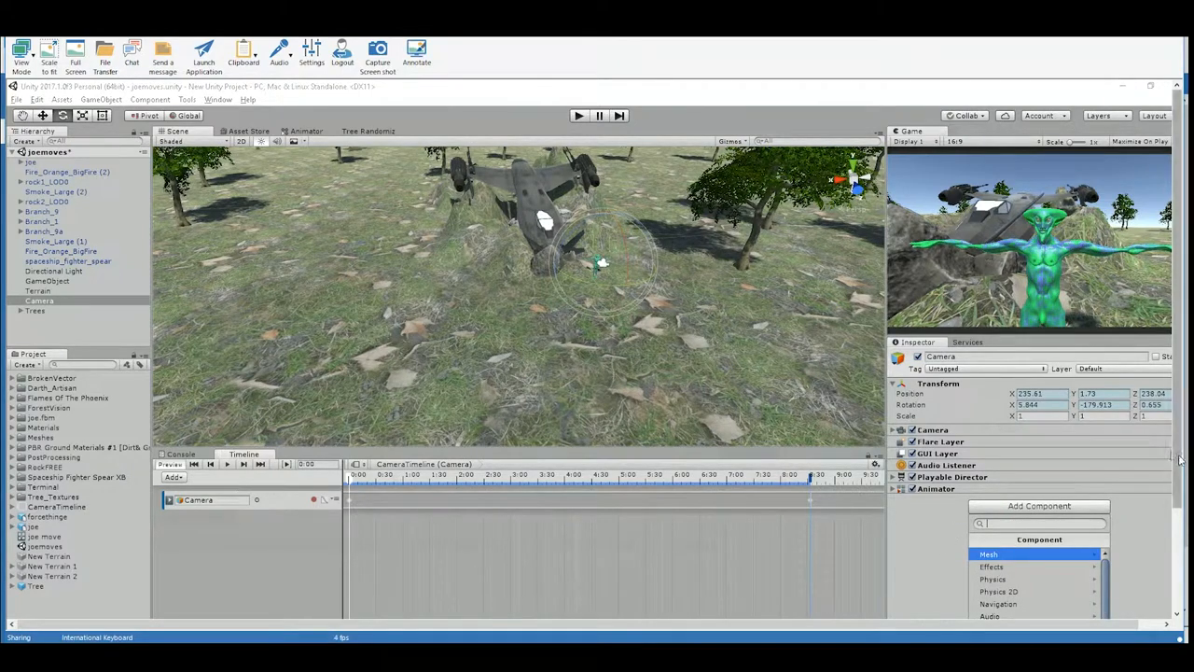
scroll(1054, 502, "down", 3)
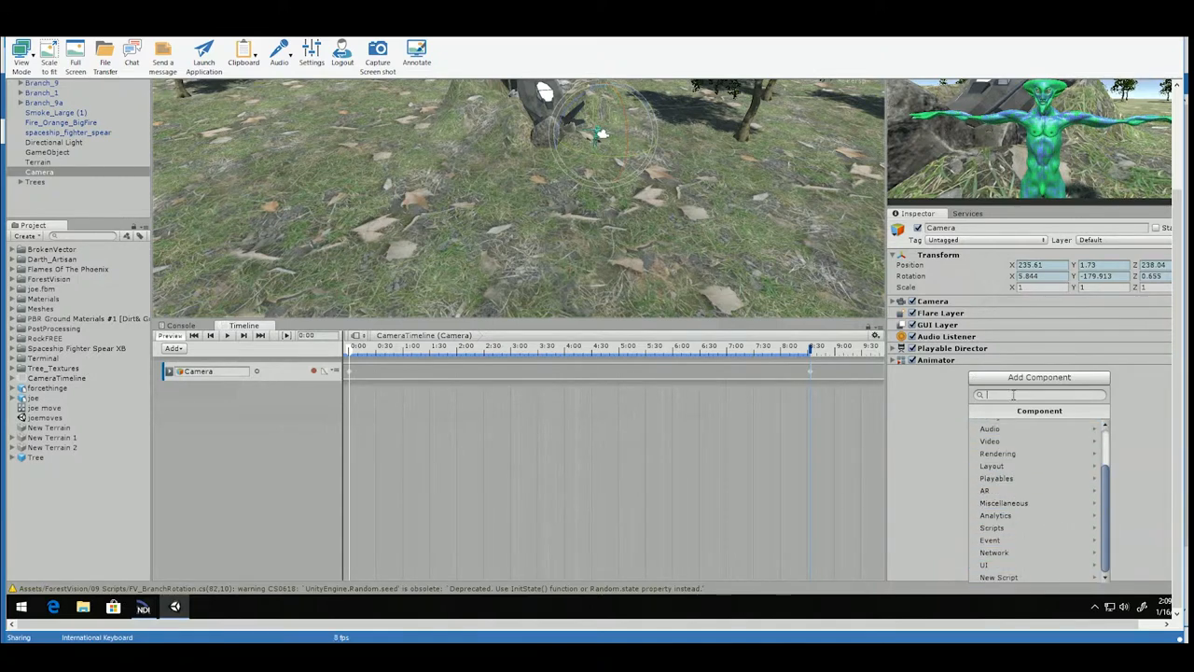
type("post")
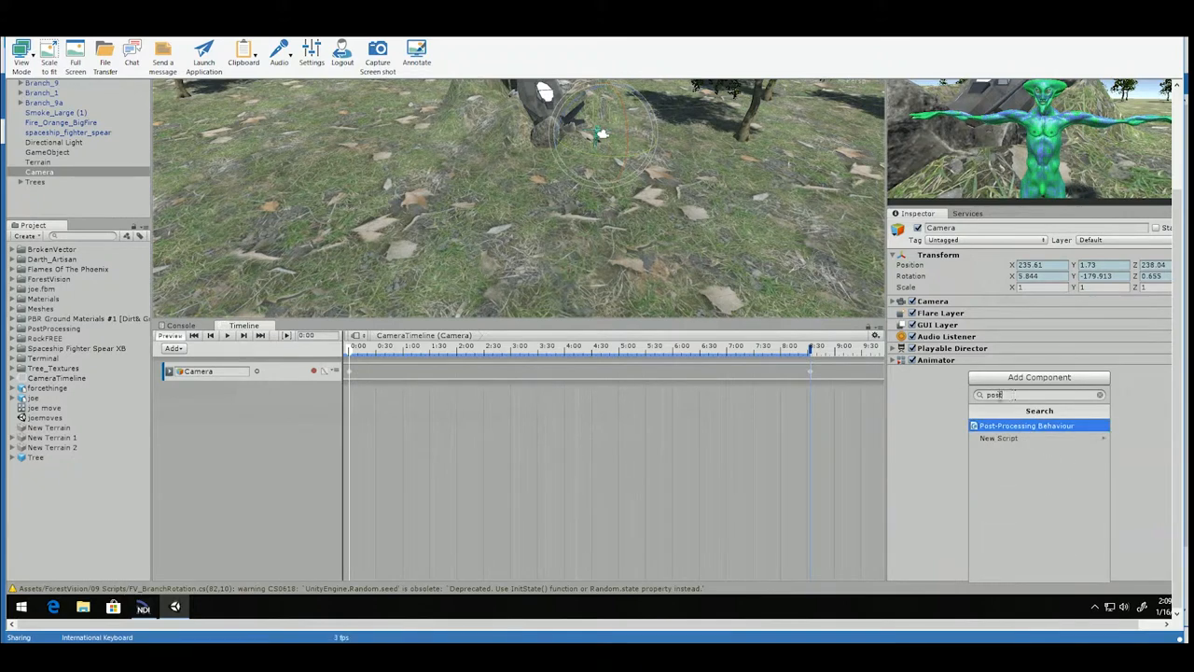
left_click(1020, 425)
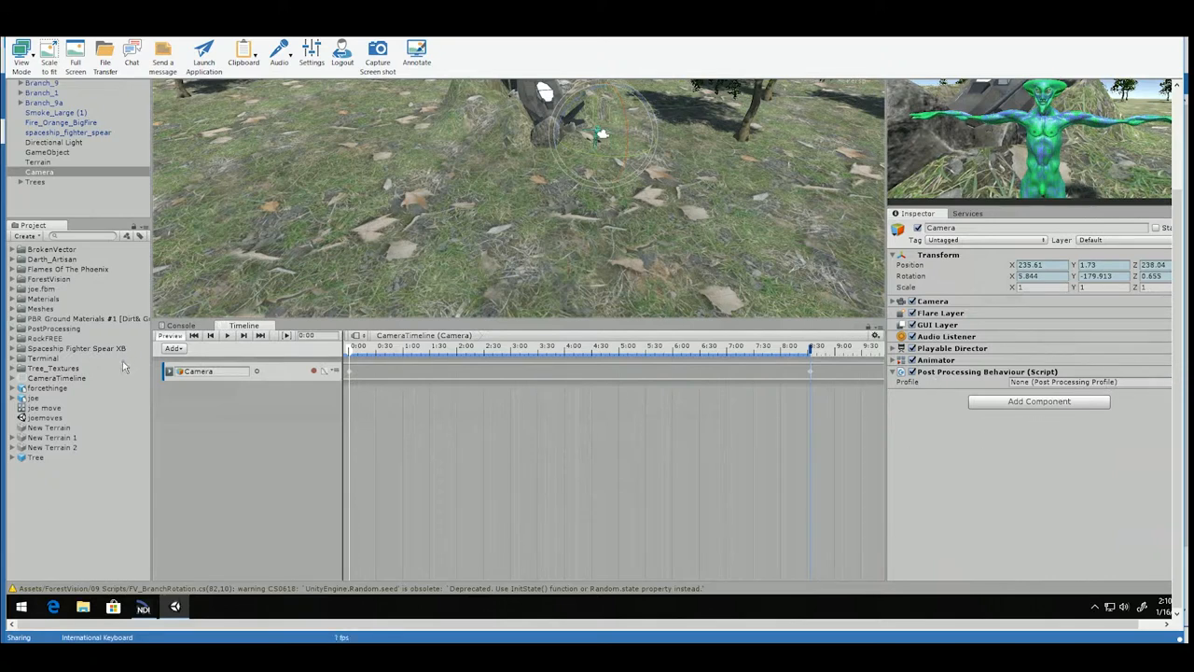
Browse the Utilities, Textures and Runtime subfolders of the PostProcessing project folder.
left_click(14, 330)
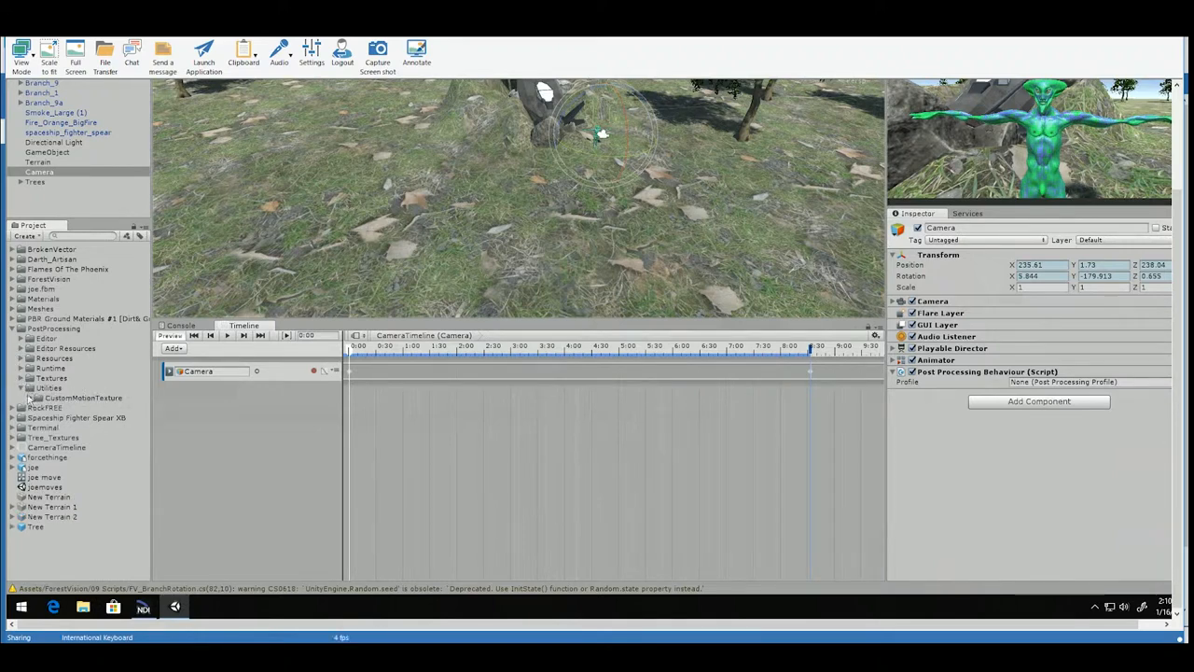
left_click(23, 389)
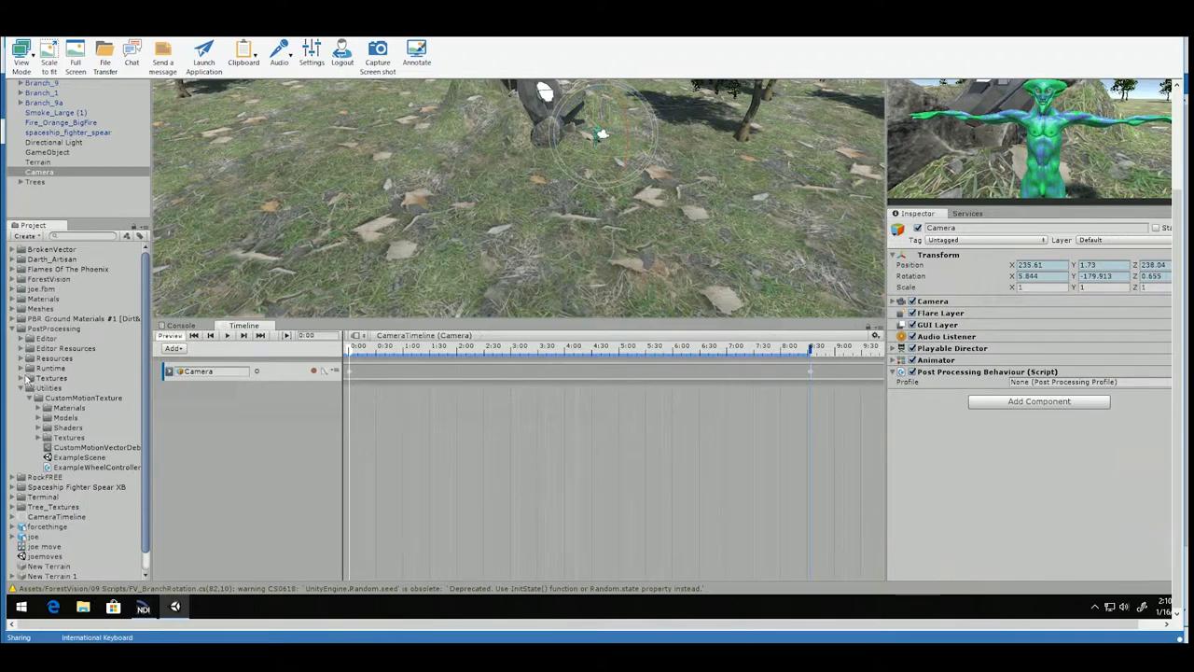
left_click(24, 378)
left_click(23, 369)
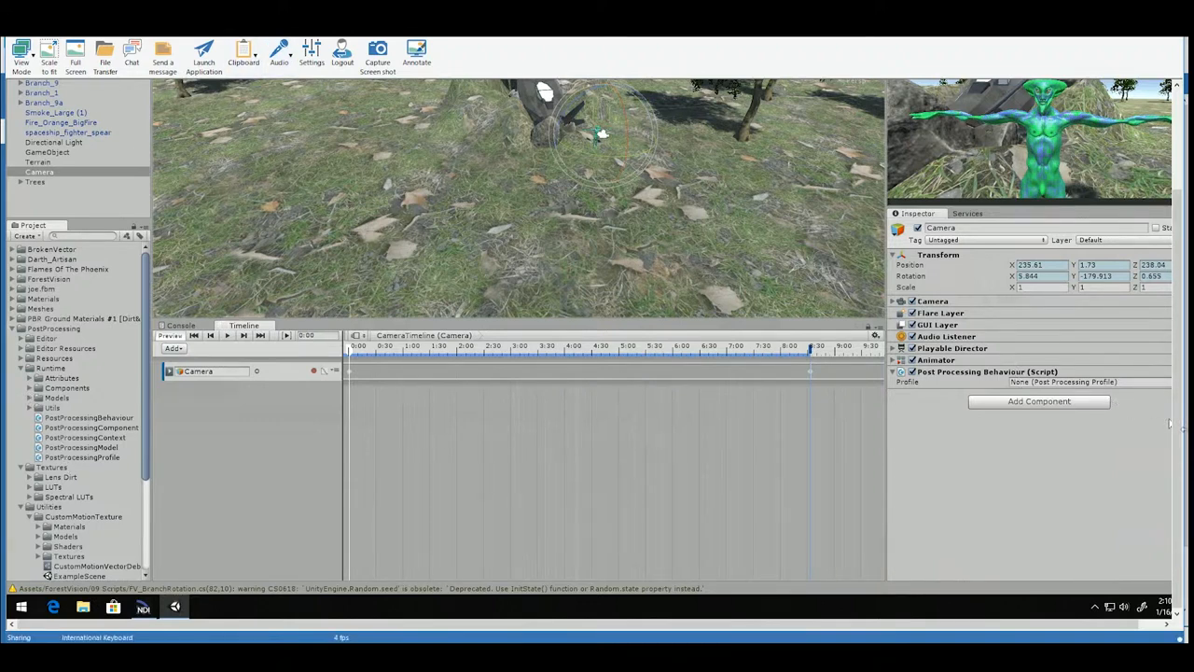
Create a Post-Processing Profile asset in the project and collapse the PostProcessing folder.
left_click_drag(1180, 430, 1184, 359)
left_click(28, 327)
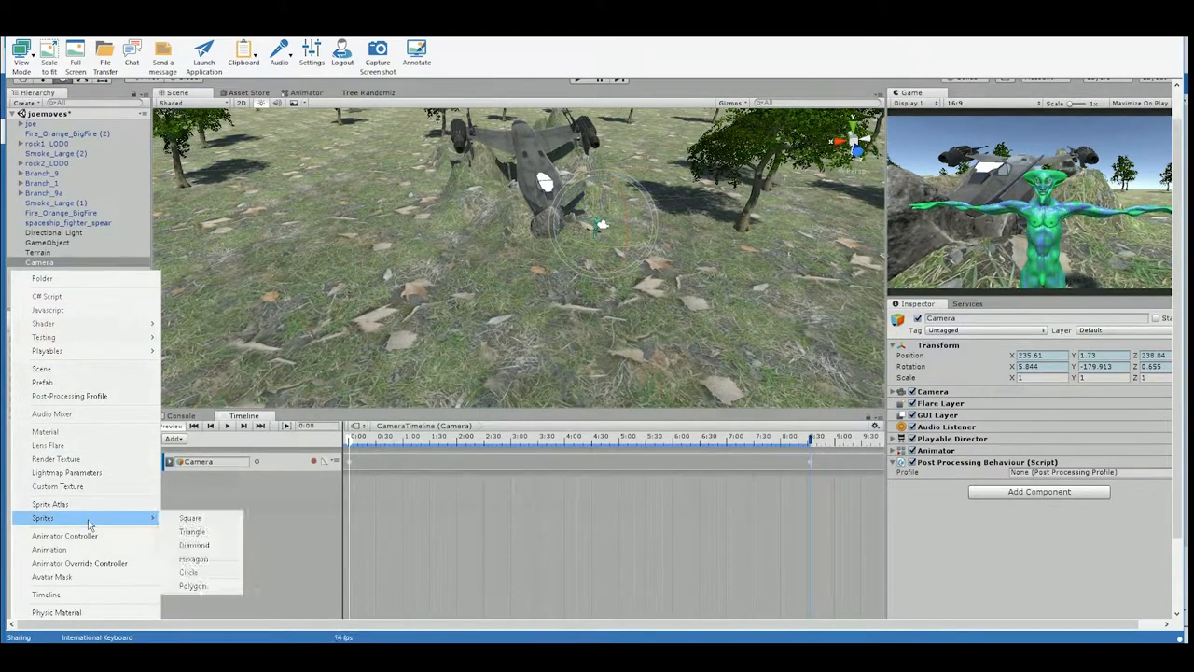
left_click(99, 396)
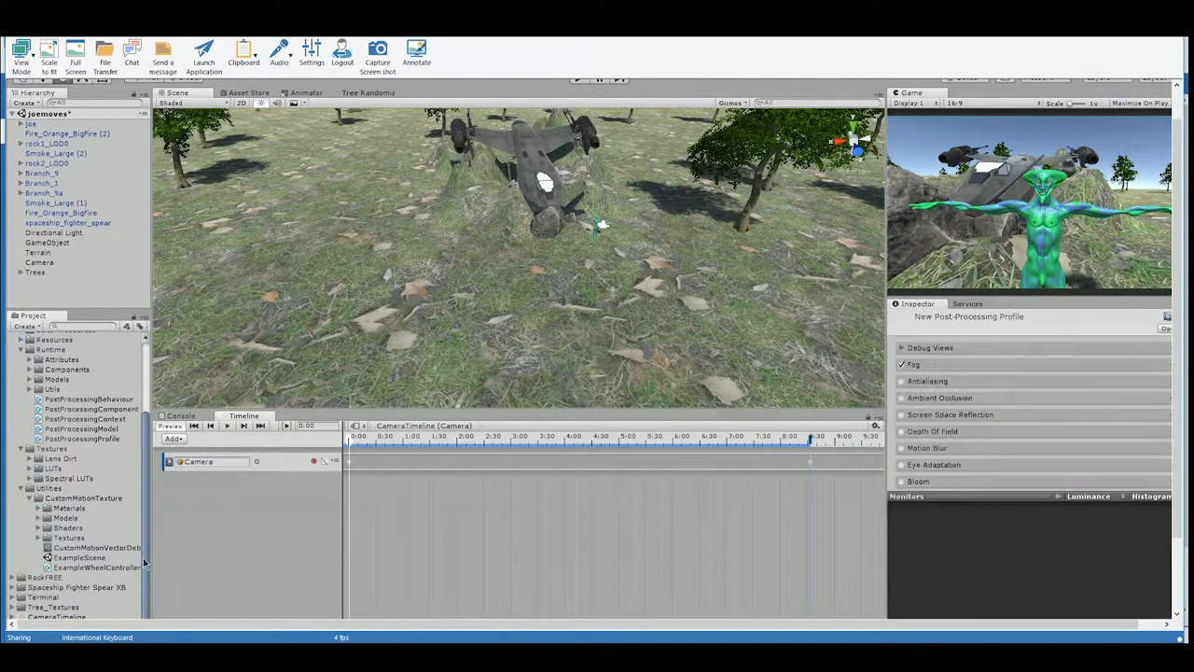
left_click_drag(146, 456, 148, 354)
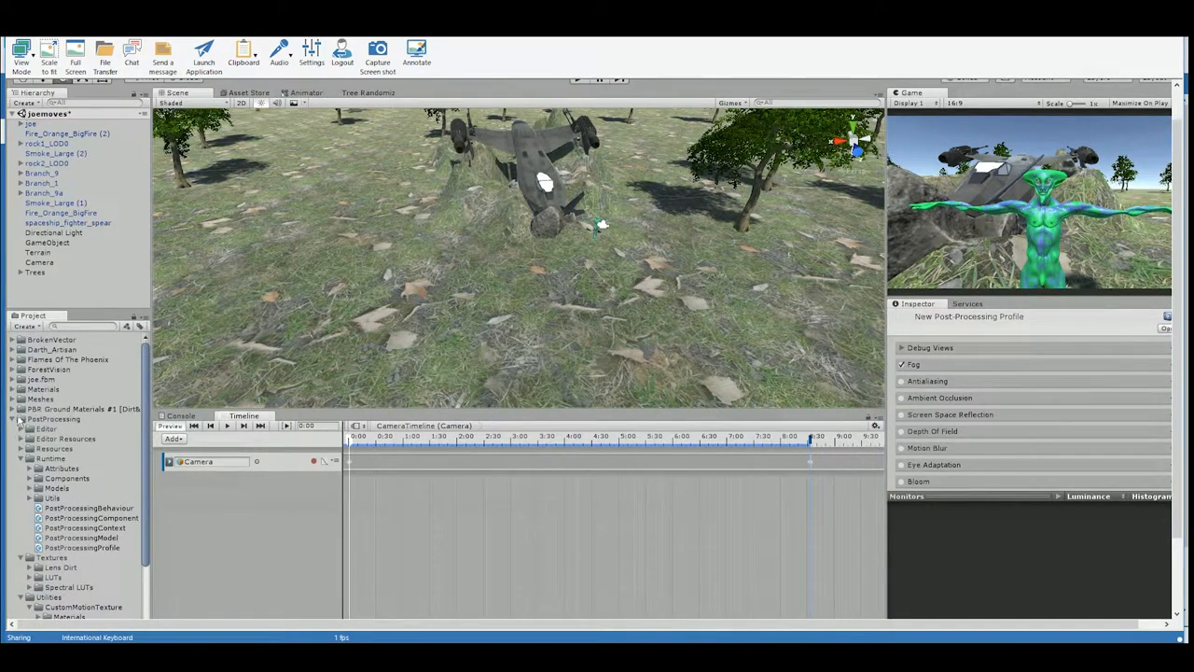
left_click(13, 419)
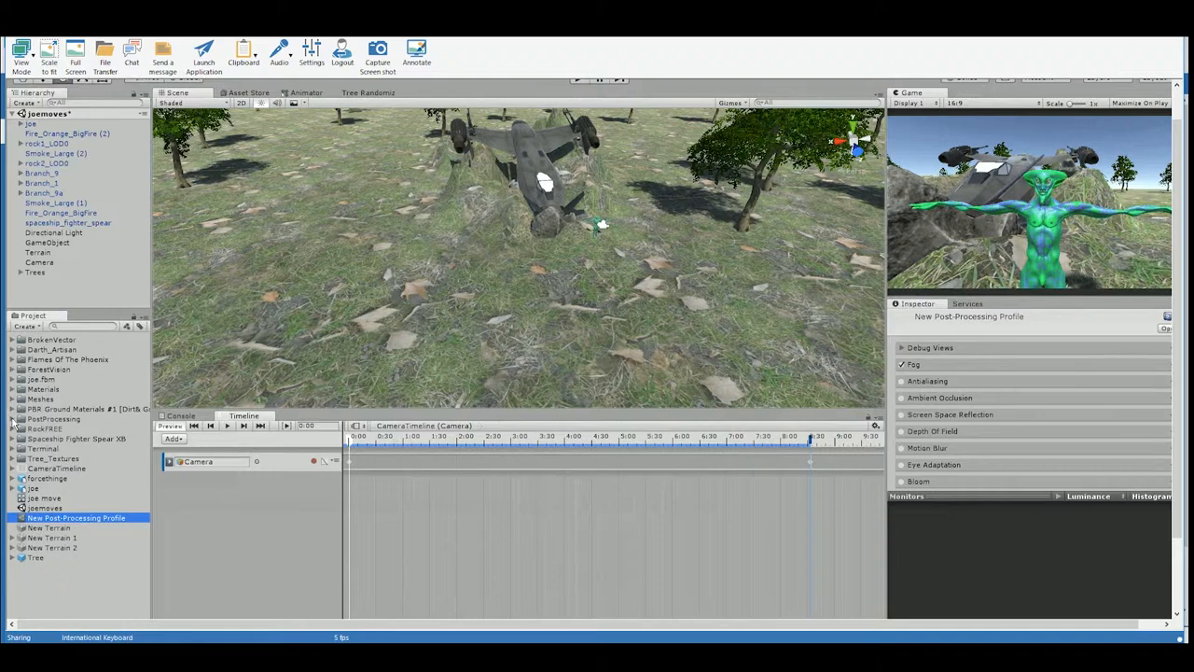
right_click(82, 520)
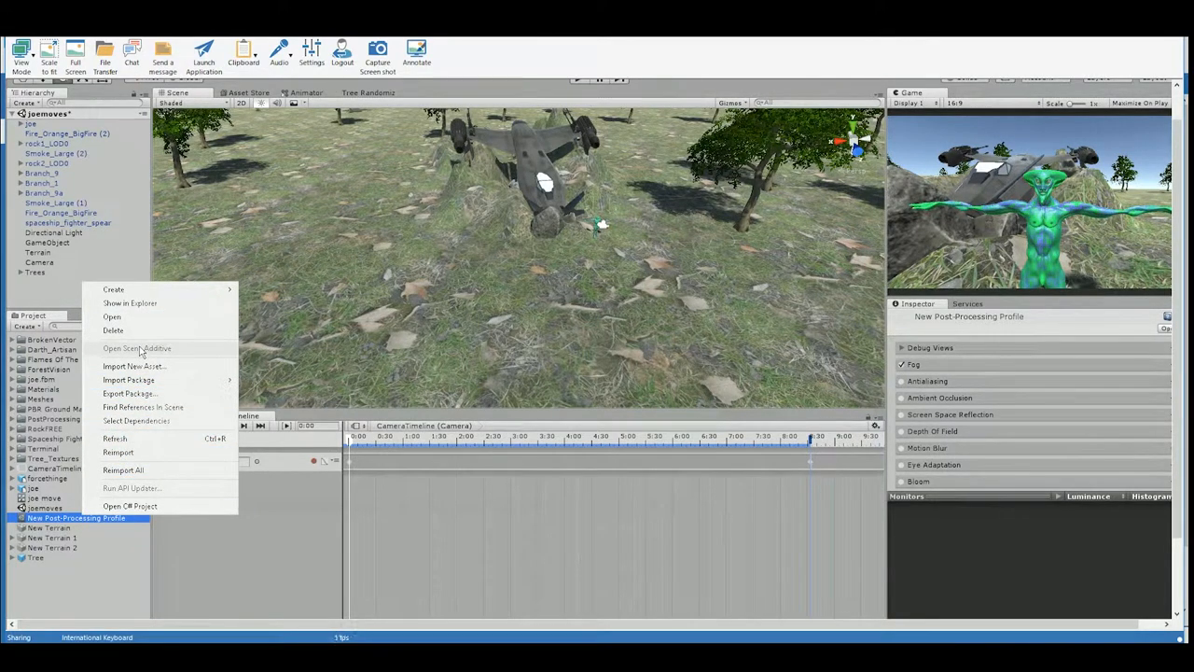
left_click(45, 522)
right_click(45, 525)
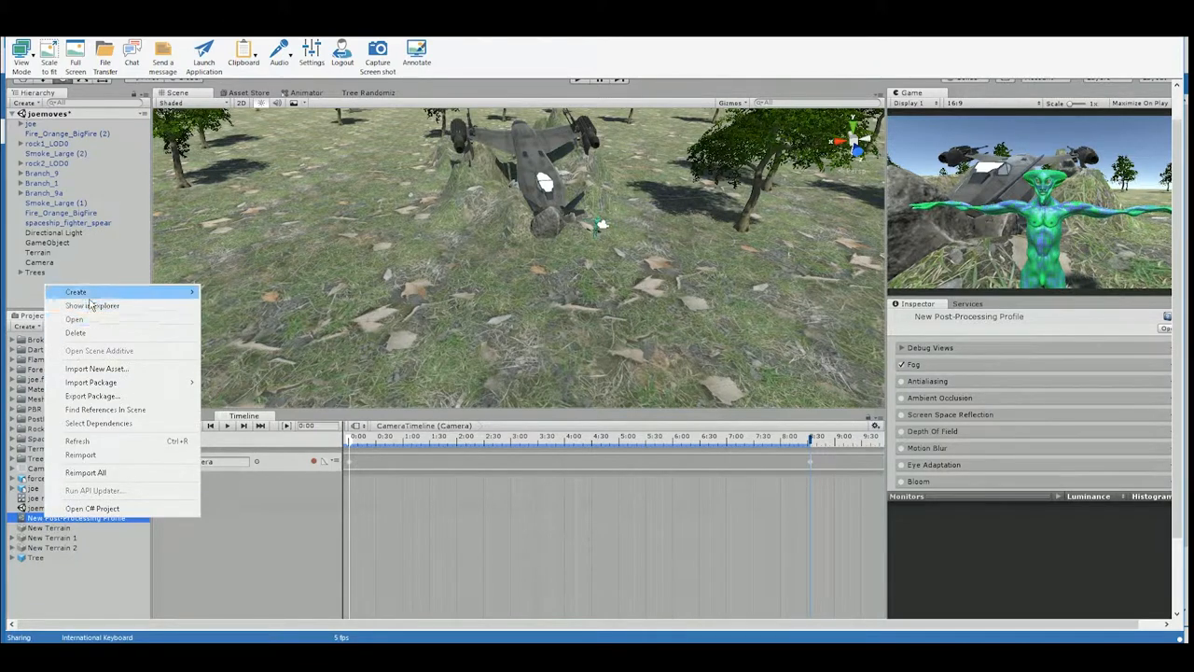
left_click(119, 544)
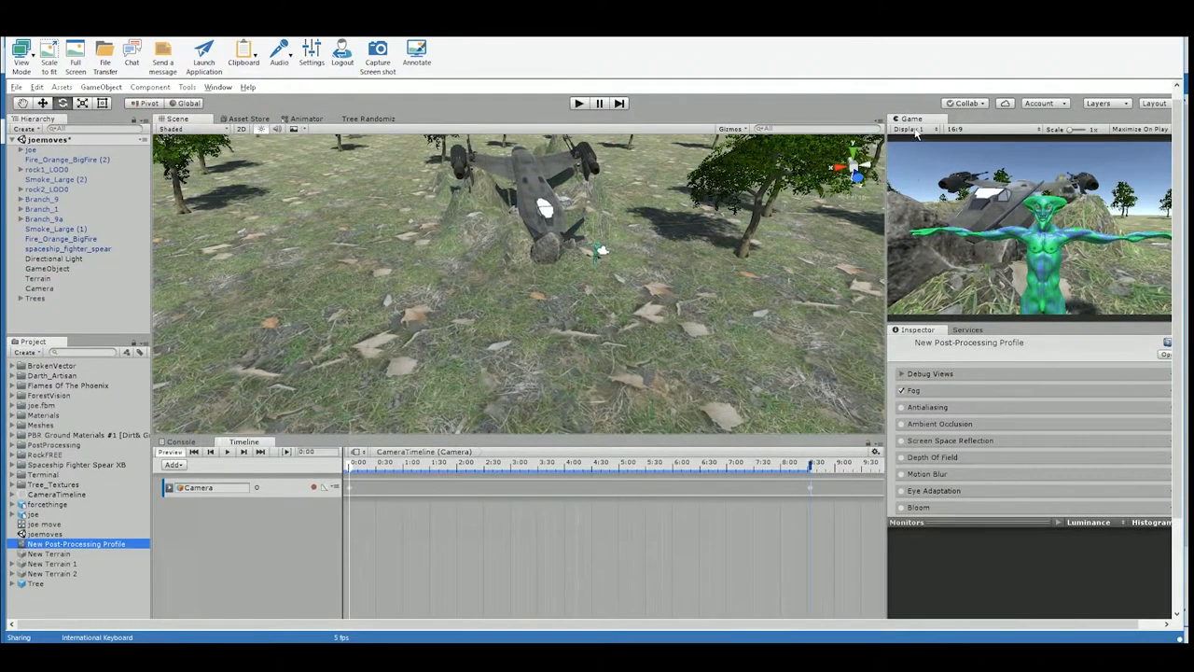
Dock the Game view beside the Scene view and assign the new post-processing profile to the Camera's Post Processing Behaviour.
left_click_drag(912, 120, 561, 126)
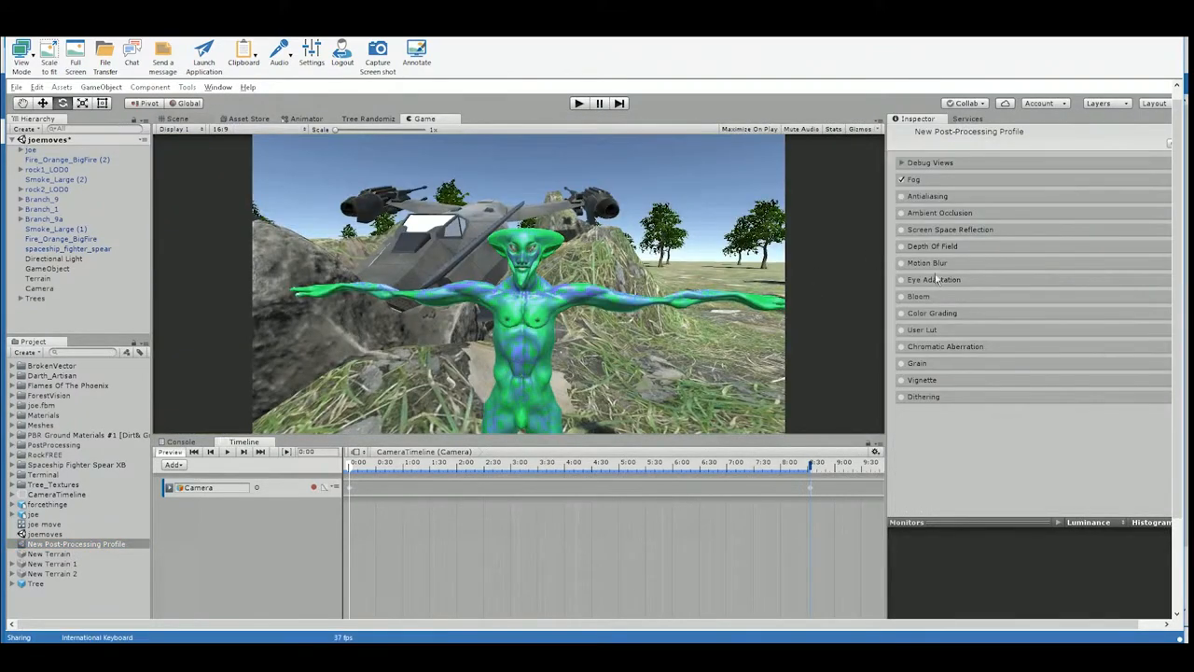
left_click(45, 289)
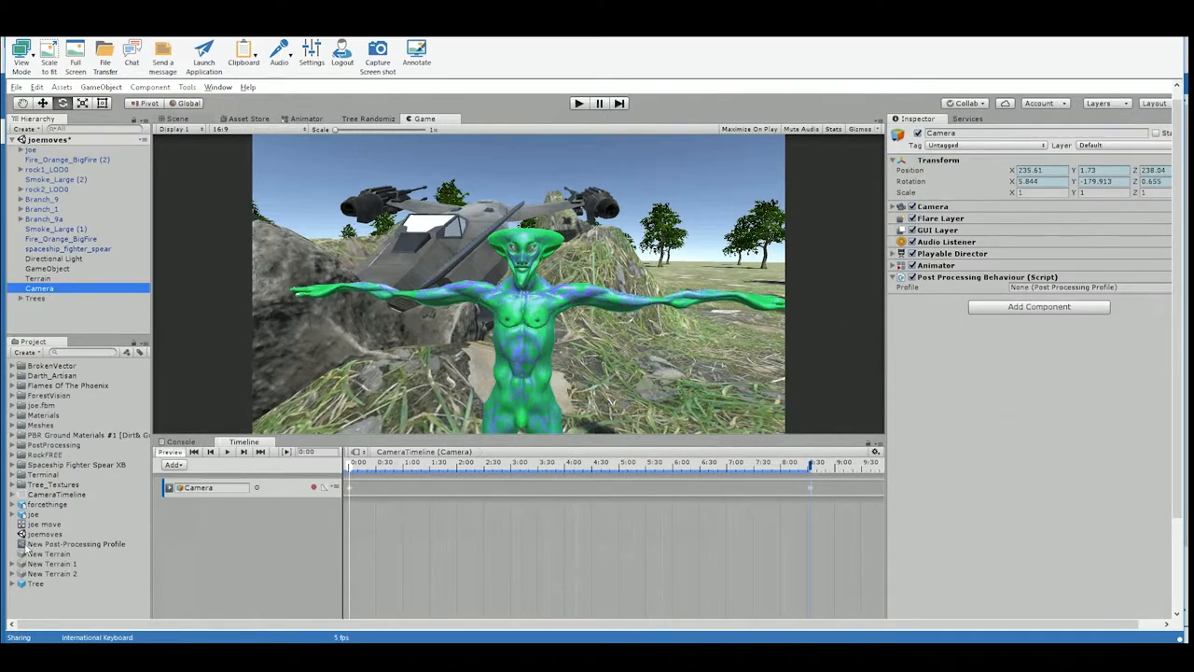
left_click_drag(26, 550, 1028, 293)
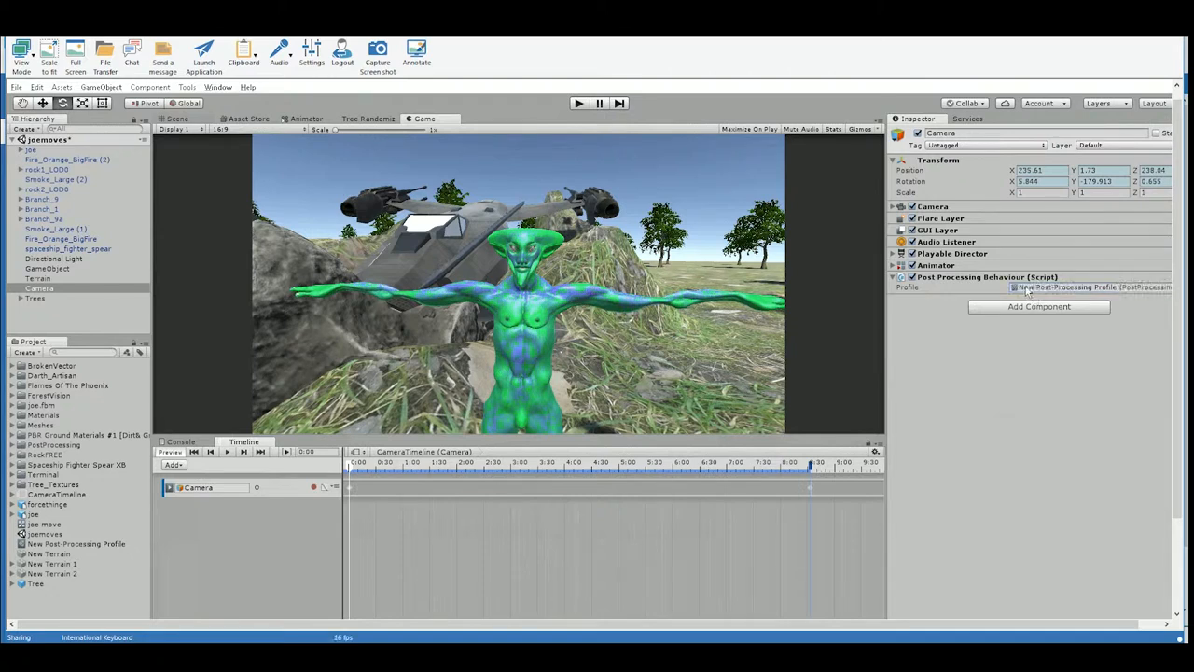
Enable the Vignette effect in the new post-processing profile and set its intensity to 0.45.
left_click(47, 544)
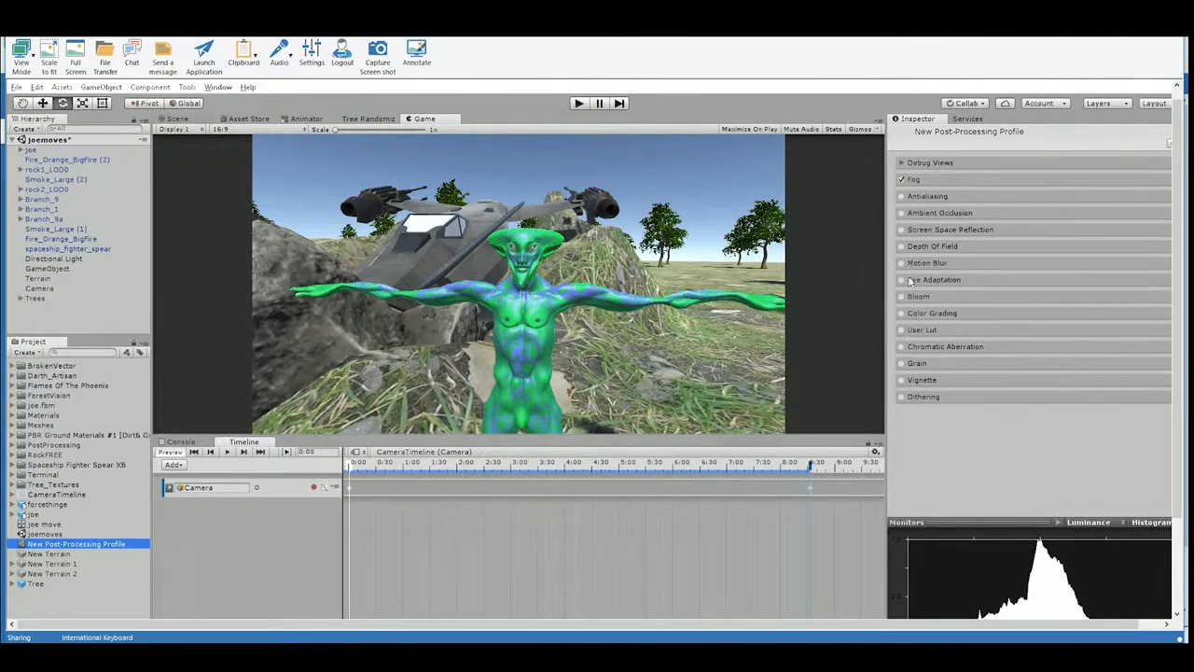
left_click(922, 380)
left_click(901, 379)
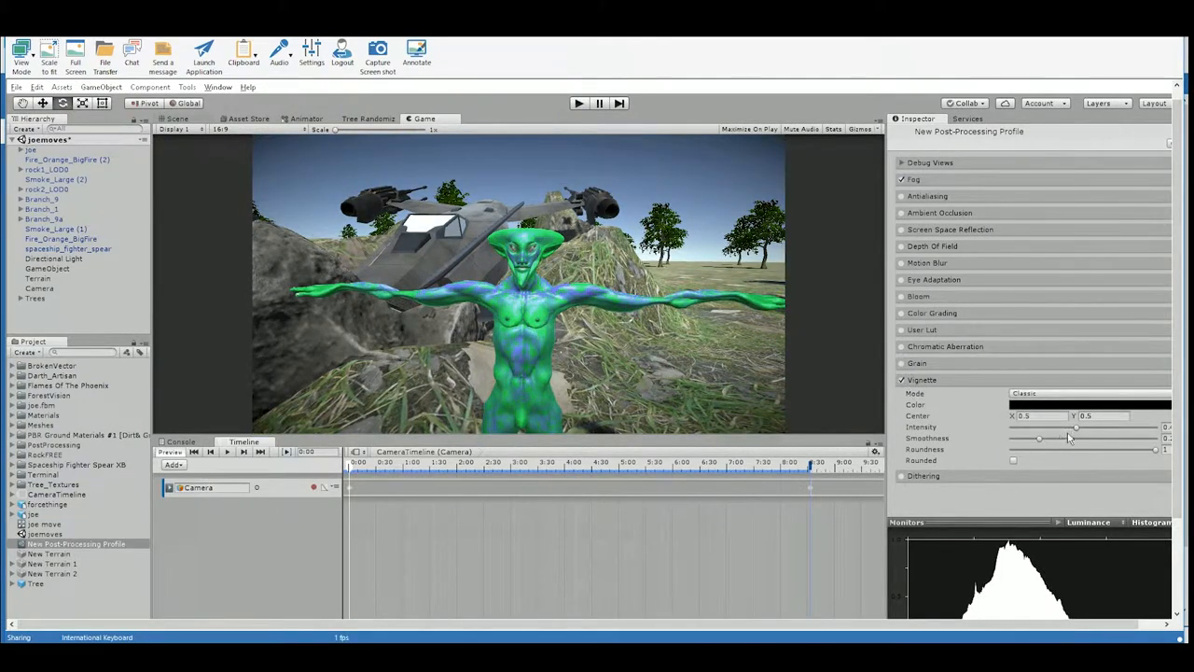
left_click_drag(1075, 429, 1051, 457)
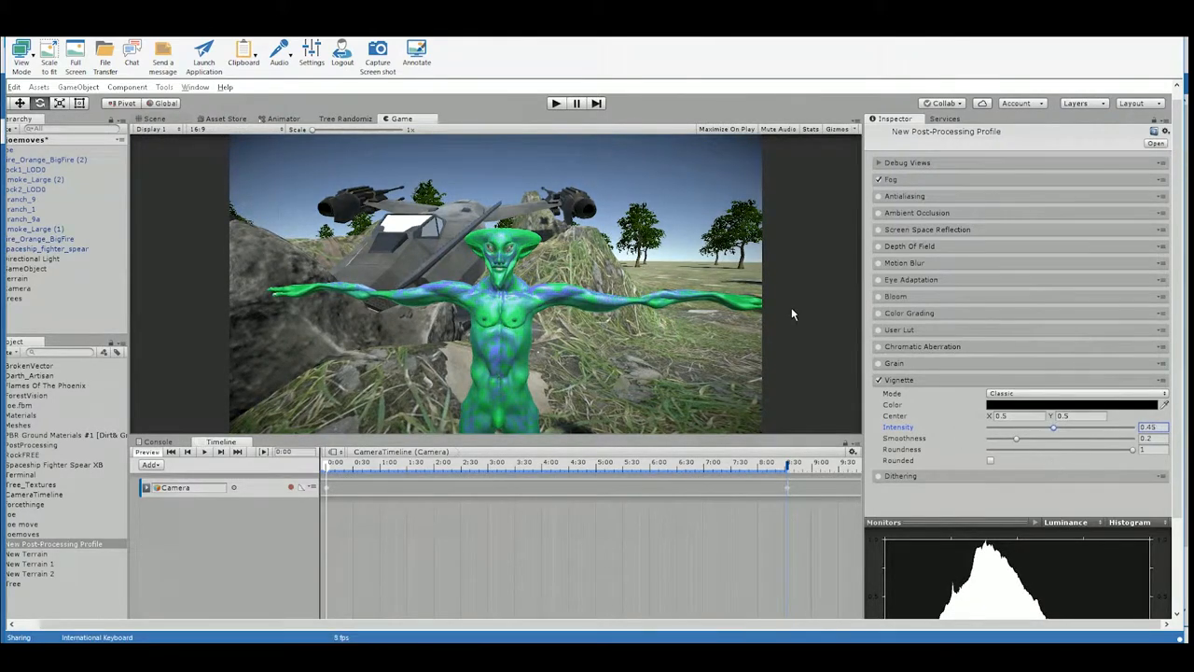
Collapse the Vignette settings, enable Ambient Occlusion in the post-processing profile and set its intensity to 2.56.
left_click(930, 380)
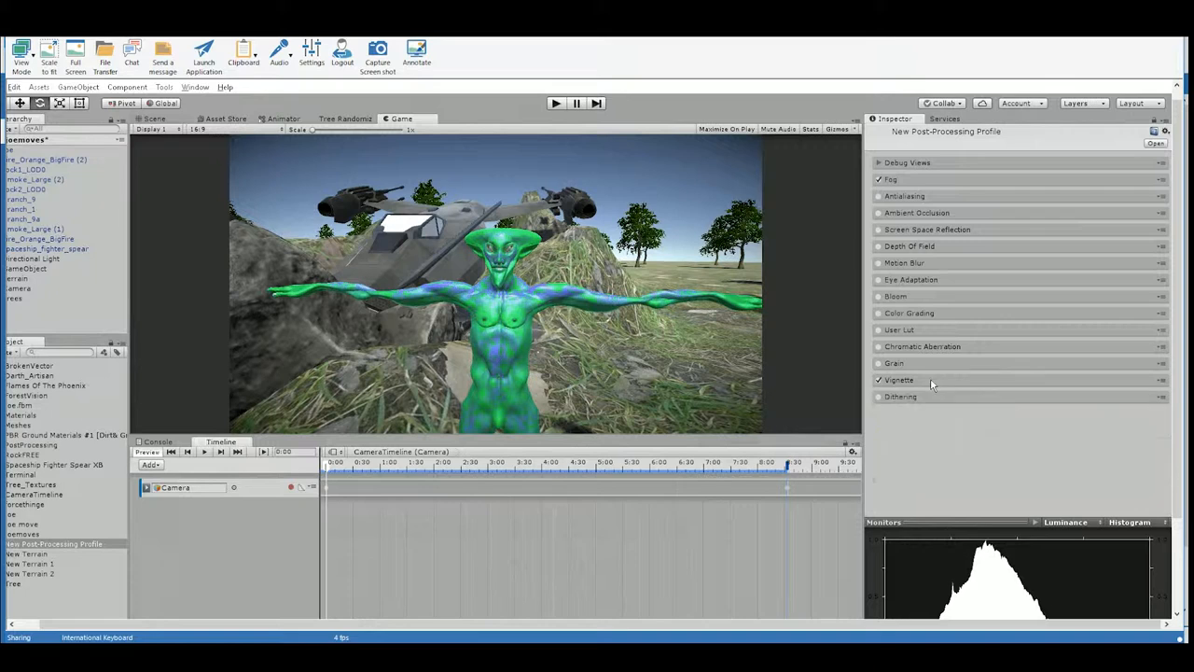
left_click(898, 214)
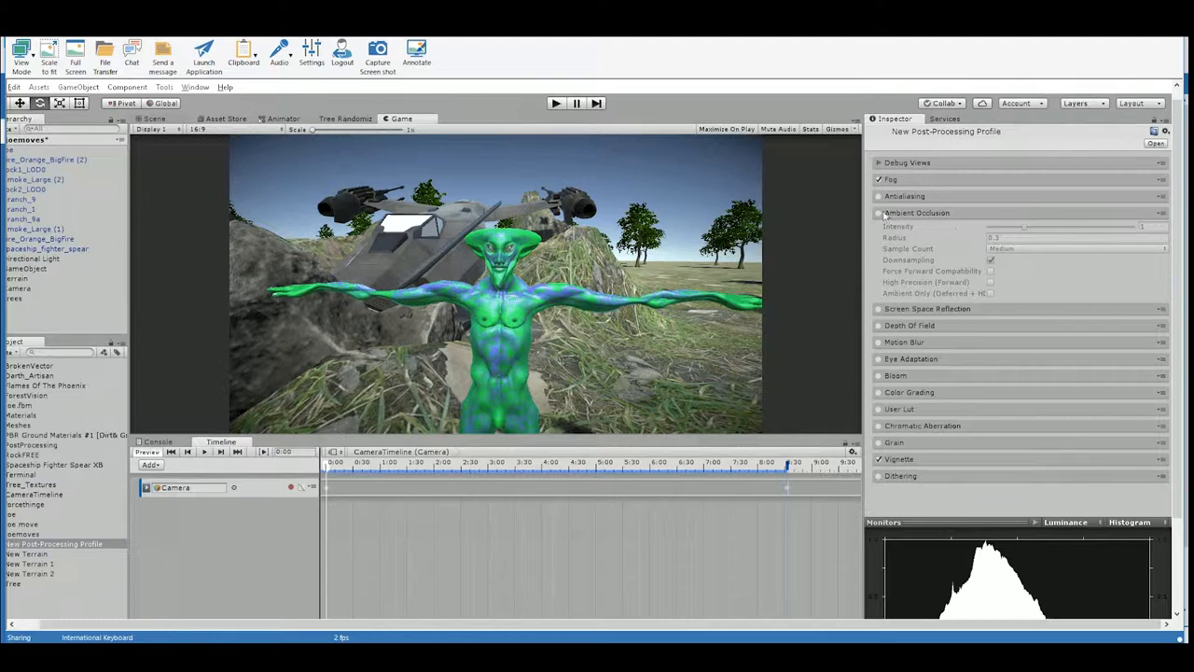
left_click(877, 214)
mouse_move(1035, 228)
left_mouse_down()
mouse_move(1084, 233)
mouse_move(968, 225)
mouse_move(1053, 248)
mouse_move(972, 243)
mouse_move(1055, 247)
mouse_move(1047, 256)
mouse_move(1093, 266)
mouse_move(1083, 262)
left_mouse_up()
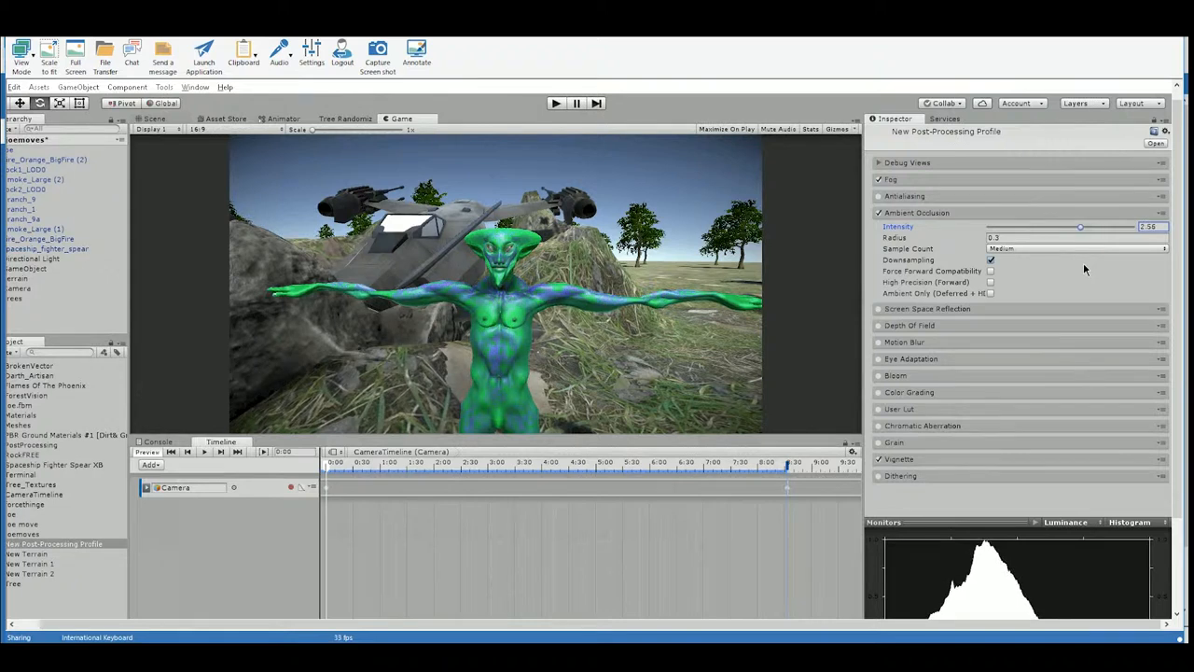
Enable Antialiasing with the Fast Apprximate Anti-aliasing method, toggling it repeatedly to compare the edges in the Game view.
left_click(899, 197)
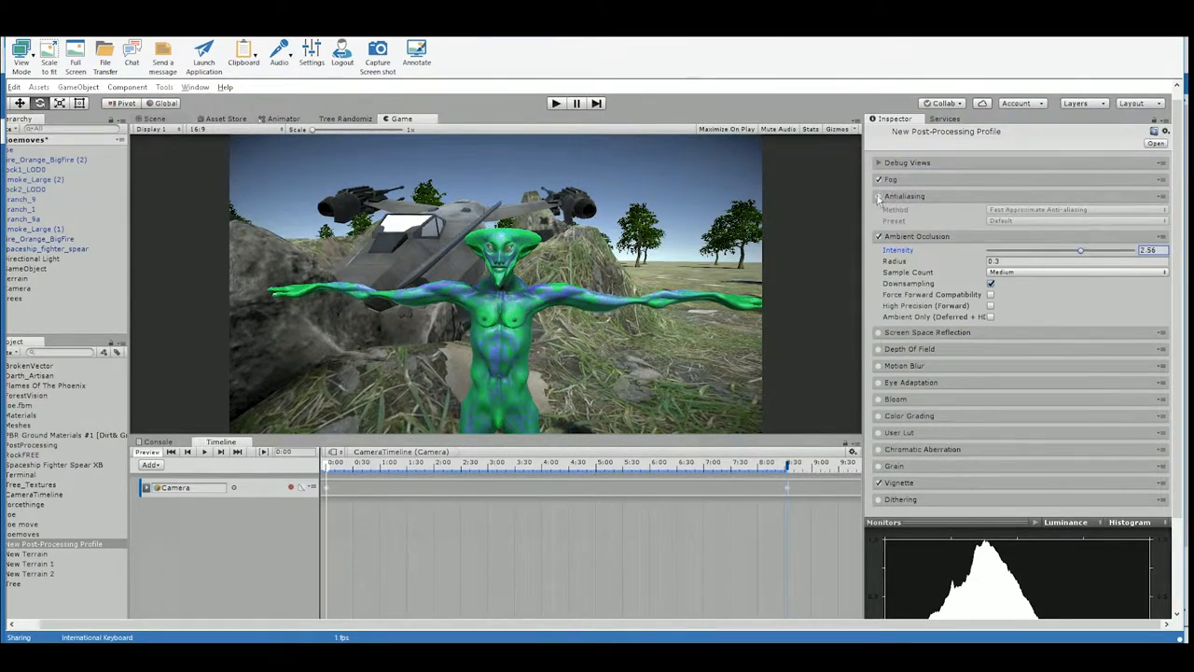
left_click(878, 196)
left_click(879, 197)
left_click(878, 197)
left_click(879, 196)
left_click(879, 196)
left_click(878, 196)
left_click(878, 196)
left_click(878, 197)
left_click(879, 197)
left_click(879, 197)
left_click(878, 197)
left_click(878, 196)
left_click(879, 197)
left_click(879, 197)
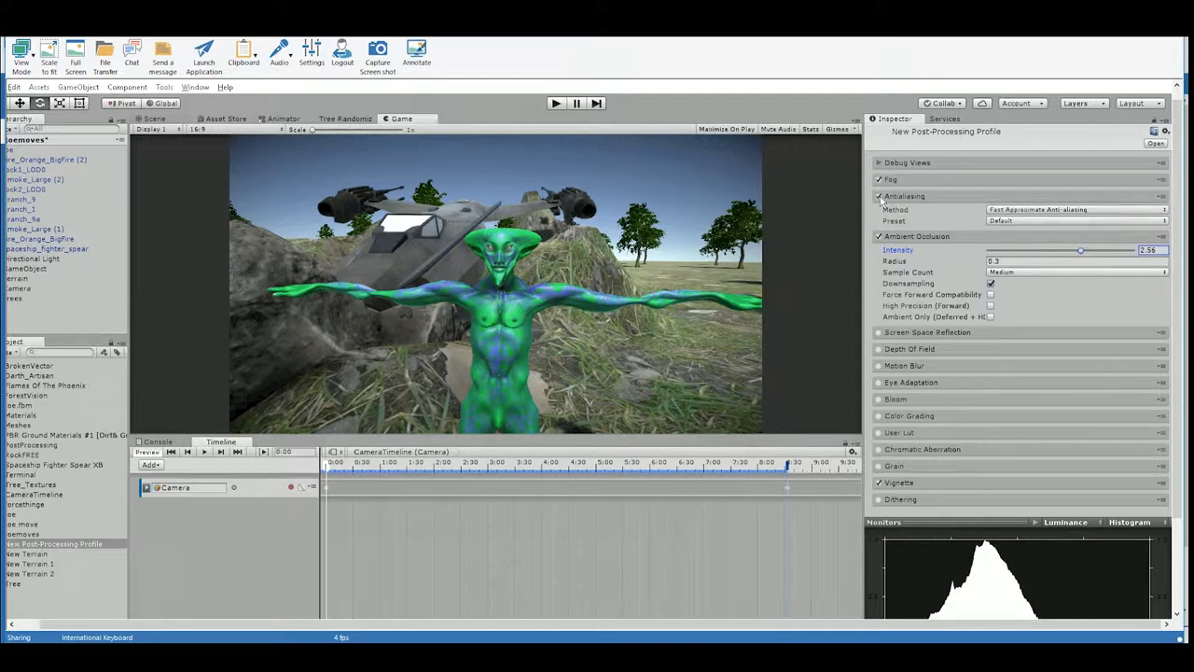
left_click(878, 197)
left_click(879, 197)
left_click(879, 197)
left_click(879, 197)
left_click(879, 197)
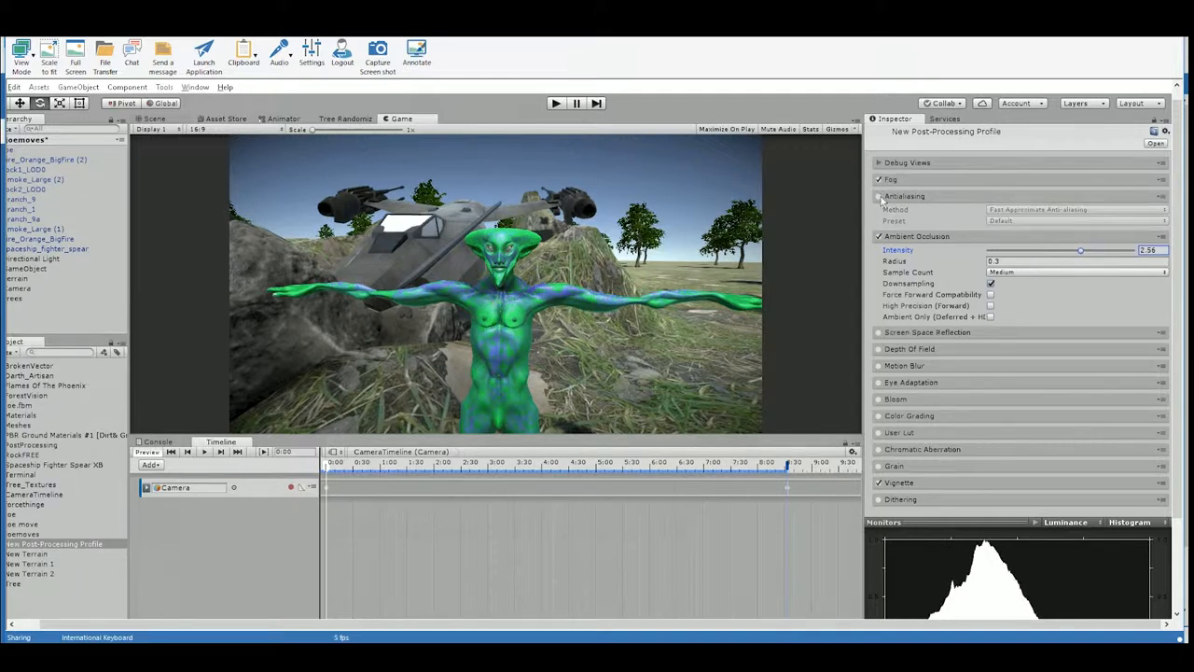
left_click(880, 197)
left_click(879, 197)
left_click(878, 197)
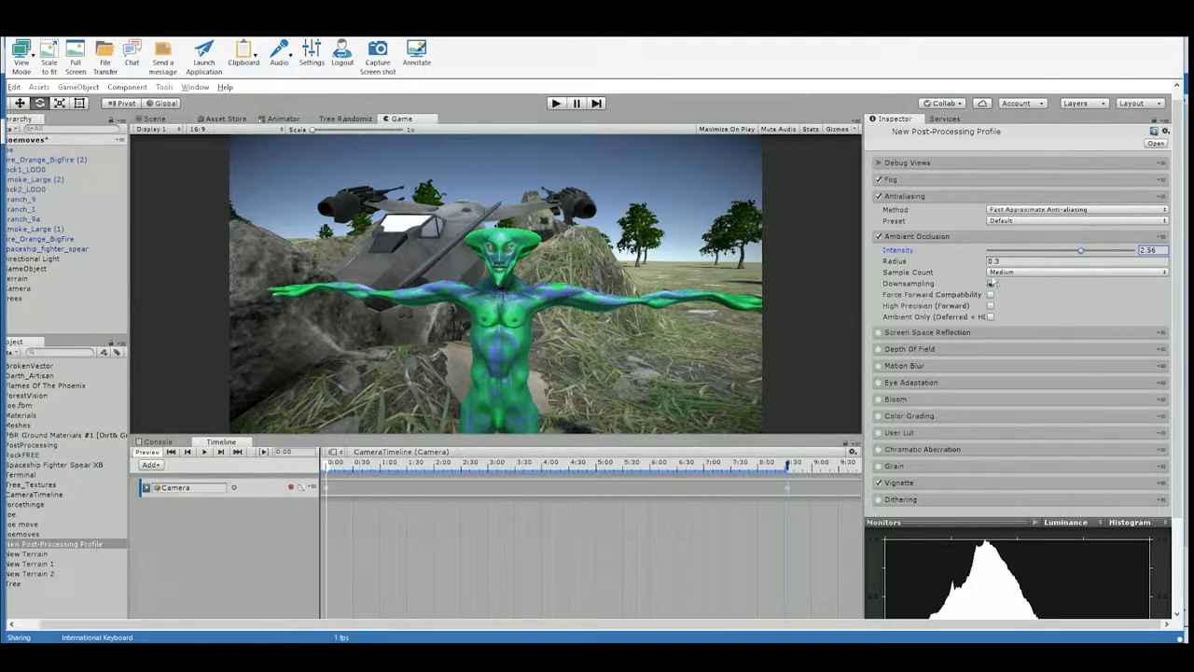
Try the Screen Space Reflection effect on and off, leave it disabled and collapse its settings.
left_click(943, 334)
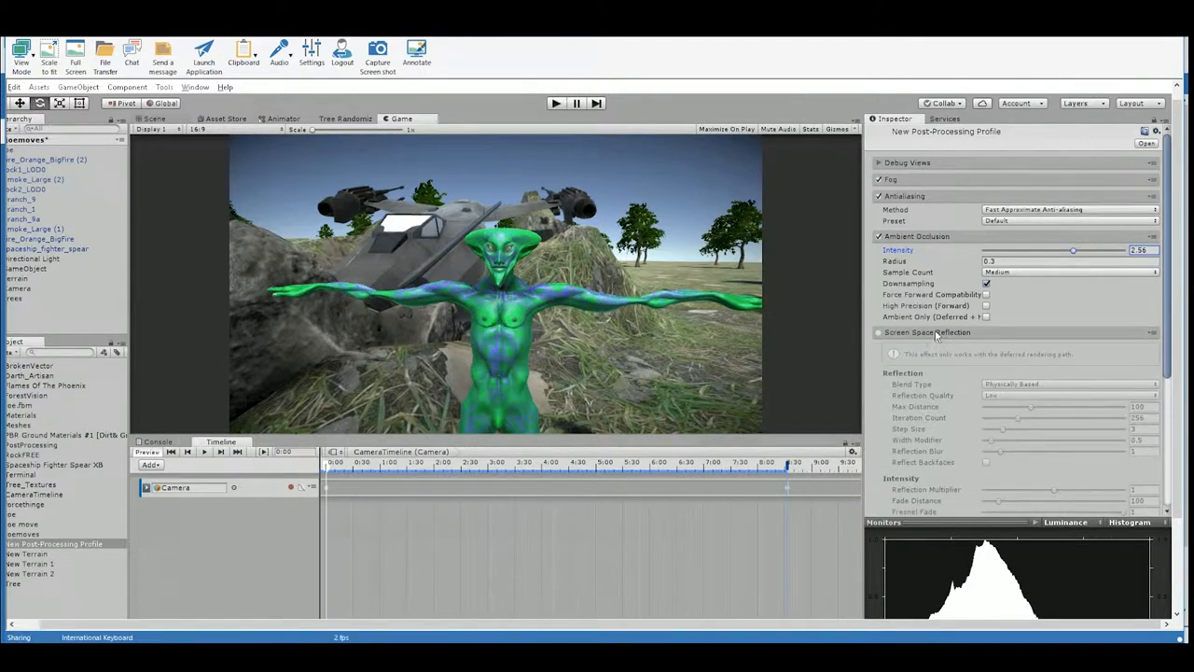
left_click(877, 333)
left_click(878, 333)
left_click(878, 332)
left_click(878, 333)
left_click(877, 333)
left_click(878, 333)
left_click(952, 334)
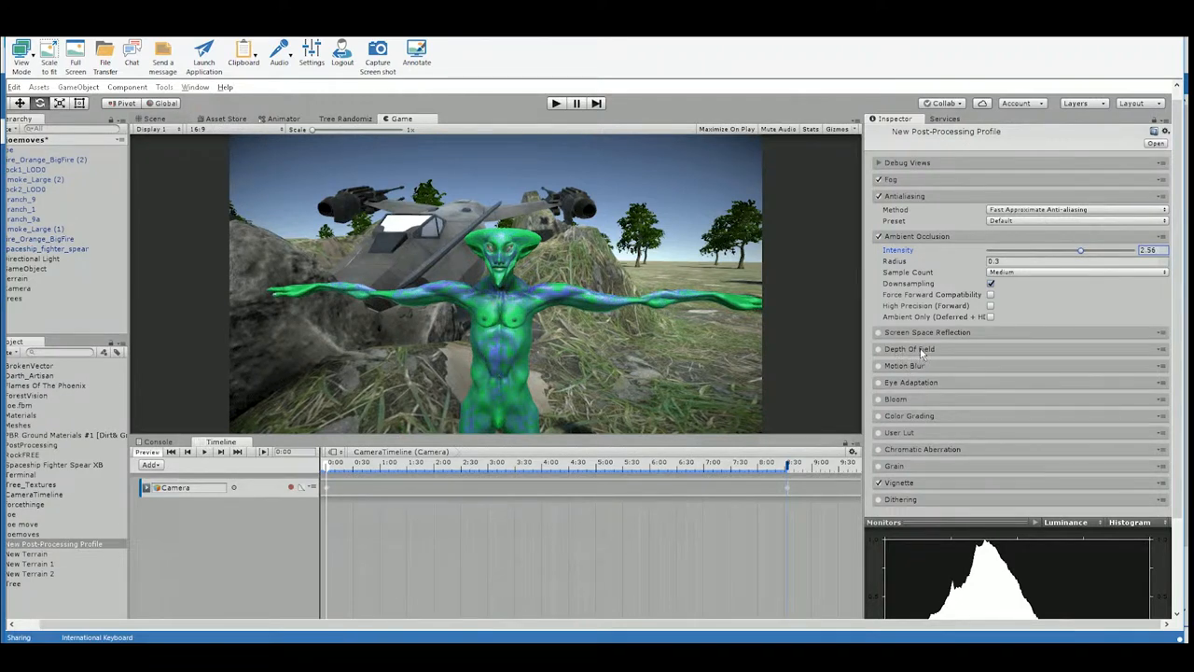
Enable Depth Of Field with a focal length of 107 mm and a Large kernel size.
left_click(921, 351)
left_click(878, 350)
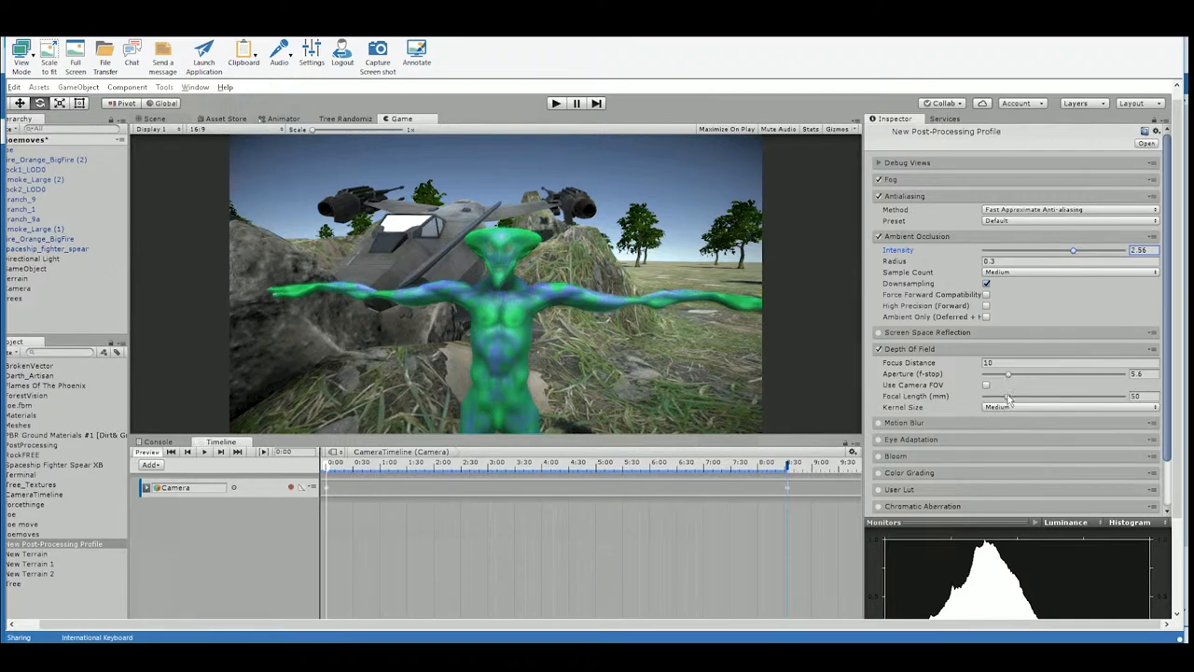
mouse_move(1007, 397)
left_mouse_down()
mouse_move(1031, 408)
mouse_move(978, 409)
mouse_move(1082, 426)
mouse_move(1033, 421)
mouse_move(1021, 397)
left_mouse_up()
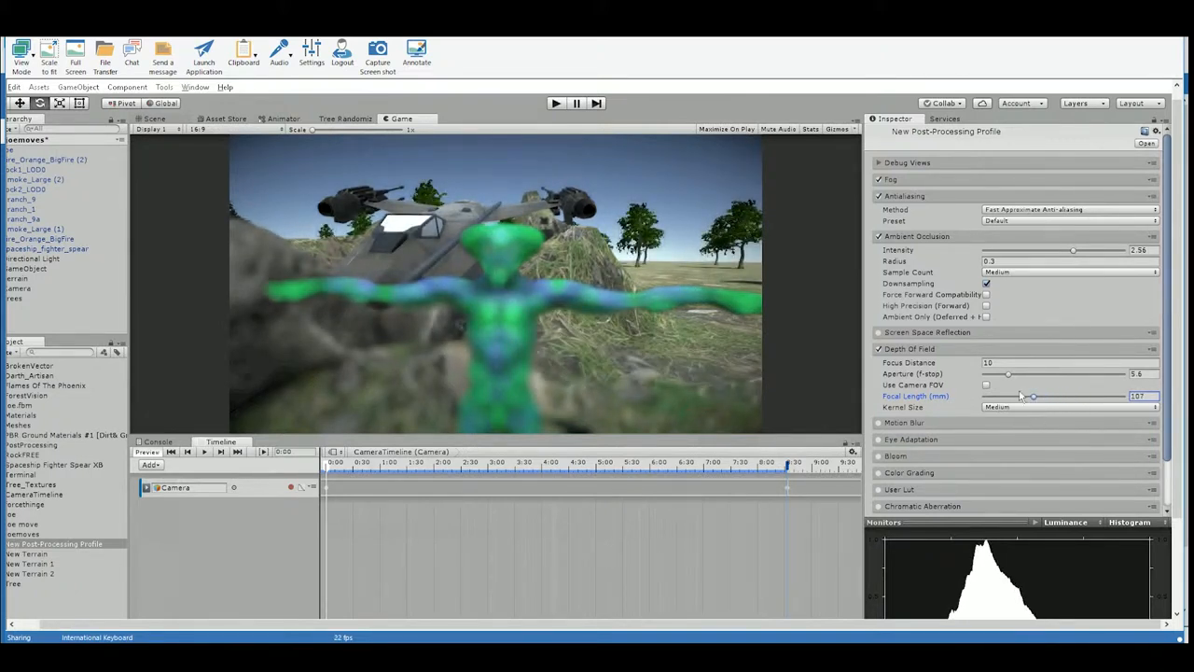
left_click(1020, 407)
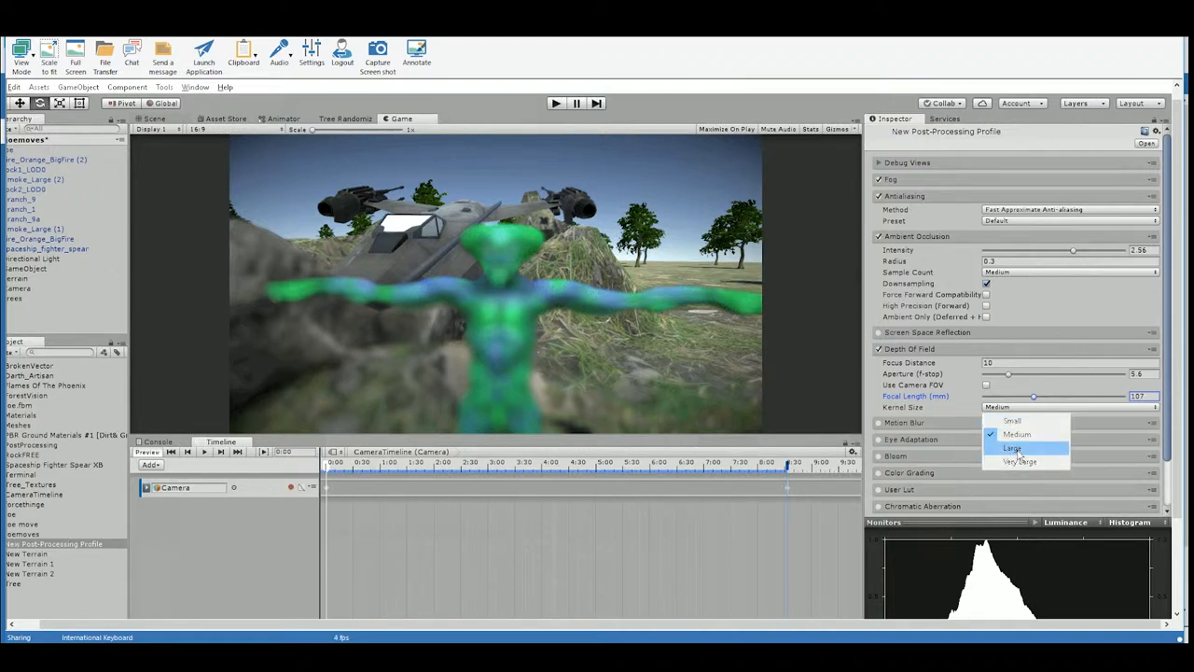
left_click(1015, 449)
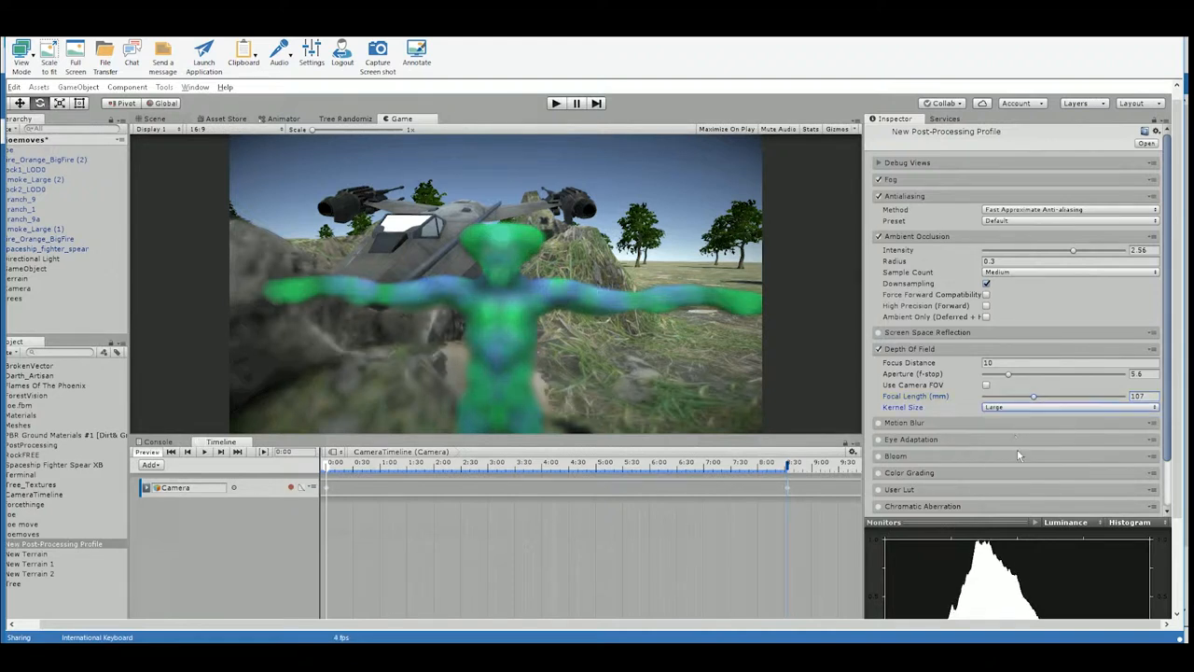
Try Use Camera FOV for Depth Of Field with an aperture of 9.2, and leave the option off.
left_click(987, 385)
left_click(987, 385)
left_click(987, 385)
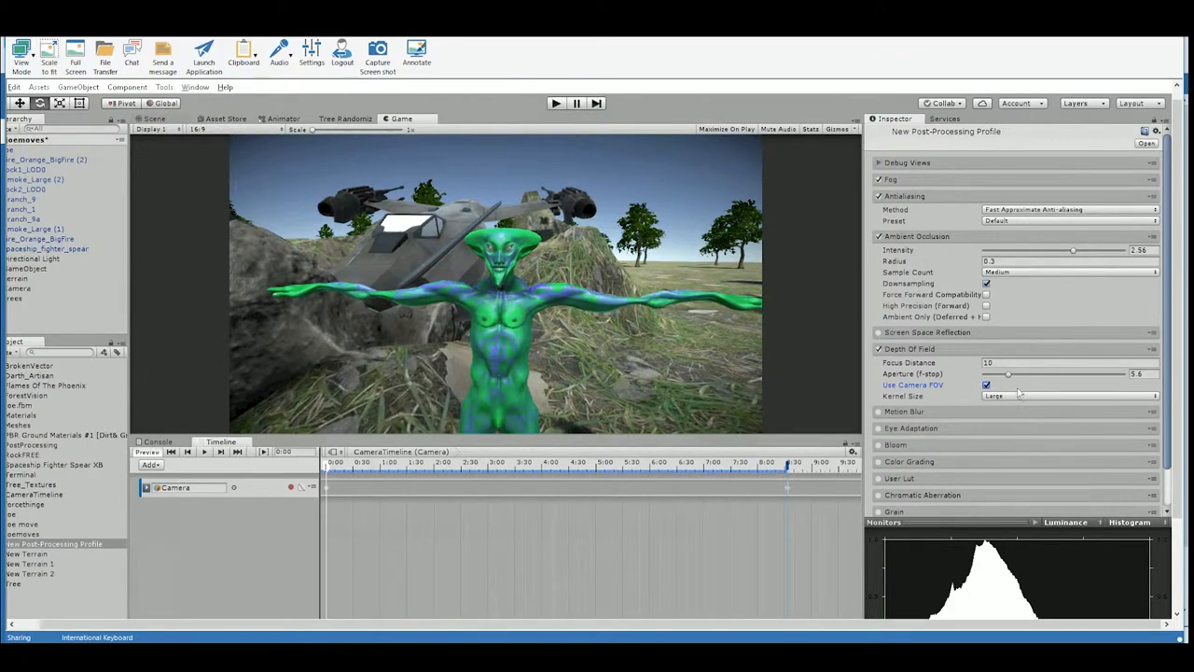
mouse_move(1015, 381)
left_mouse_down()
mouse_move(1027, 383)
mouse_move(1011, 376)
left_mouse_up()
left_click(986, 385)
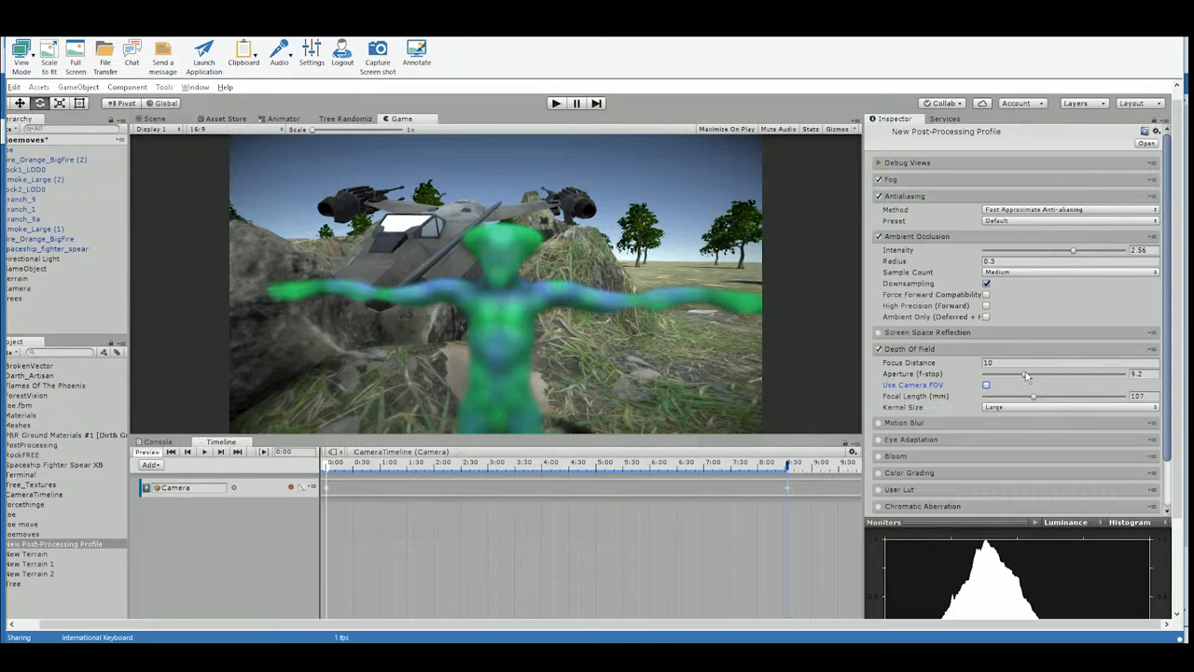
Try Depth Of Field with a focal length of 300 mm, an aperture of 18.2 and a focus distance of 0.99.
left_click_drag(1025, 374, 1172, 398)
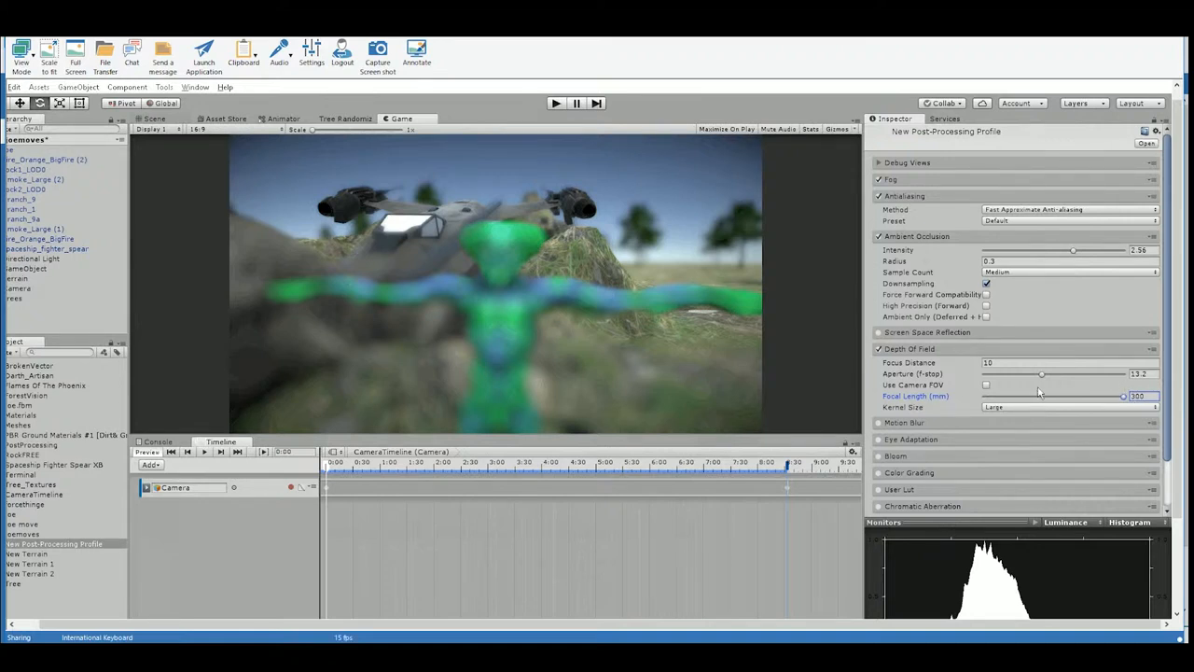
left_click_drag(1041, 374, 1061, 390)
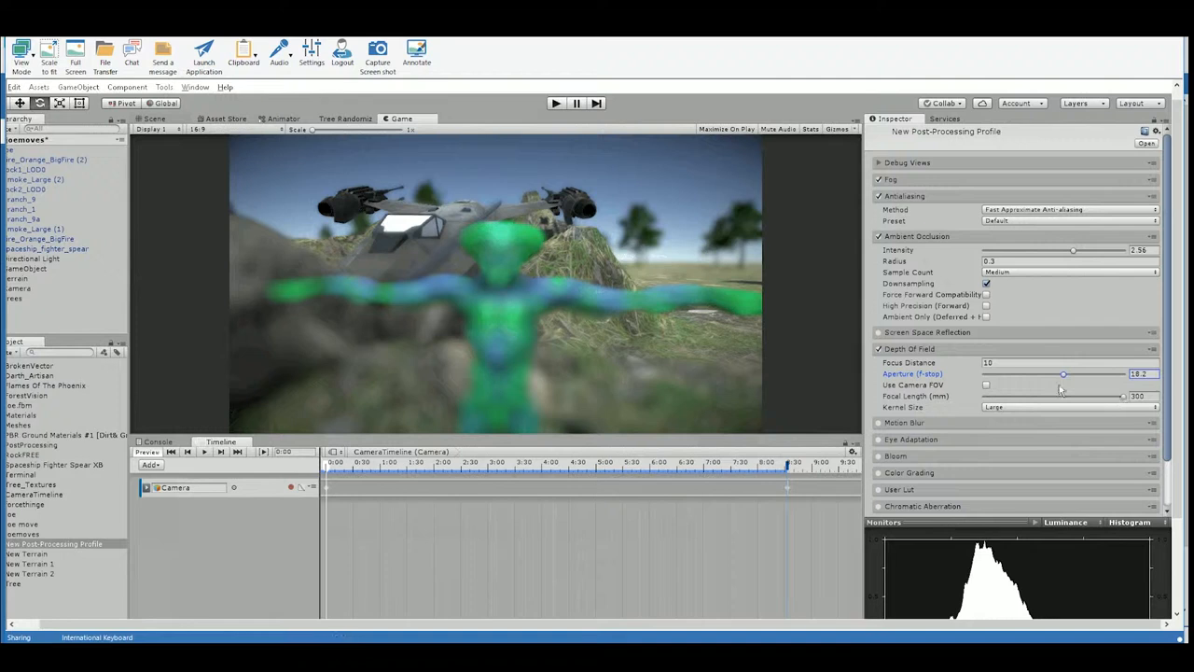
left_click_drag(975, 364, 795, 395)
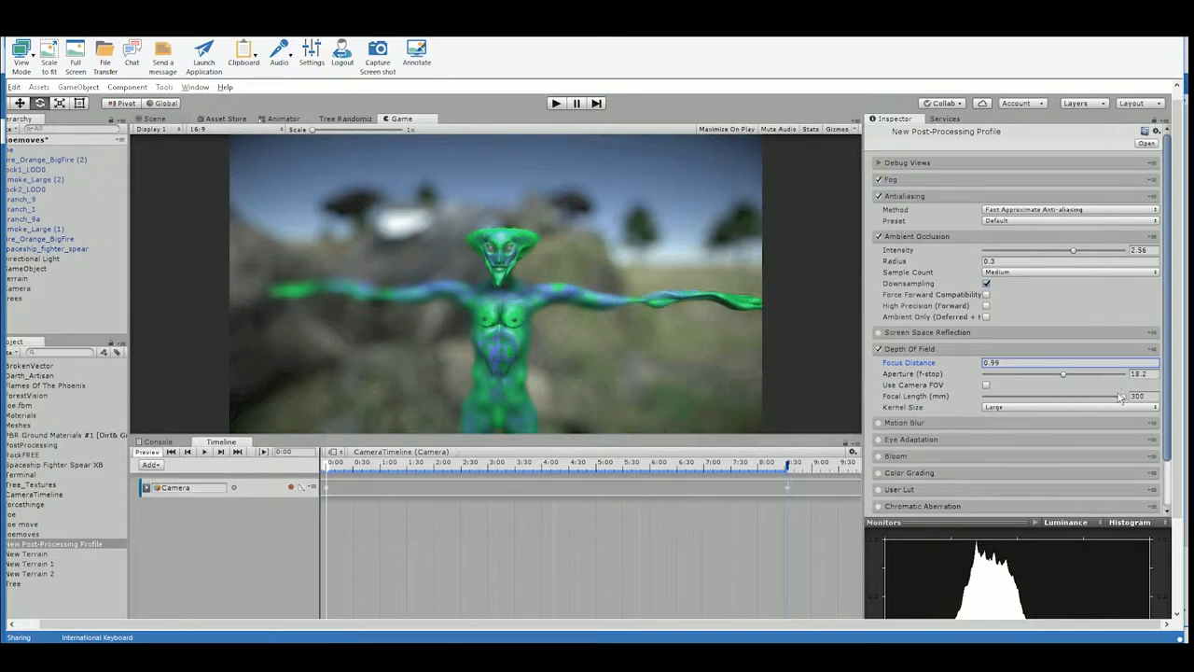
Set Depth Of Field's aperture to 32, focal length to 98 mm and focus distance to 0.92, and collapse its settings.
left_click_drag(1064, 378, 1173, 394)
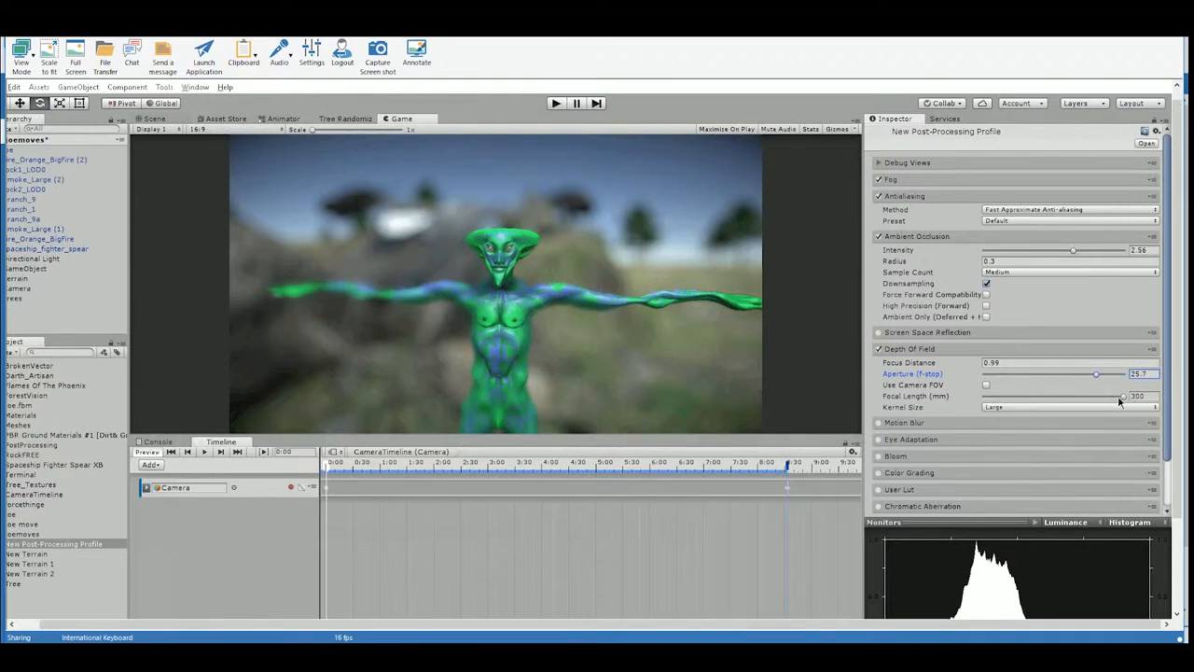
left_click_drag(1122, 399, 1044, 412)
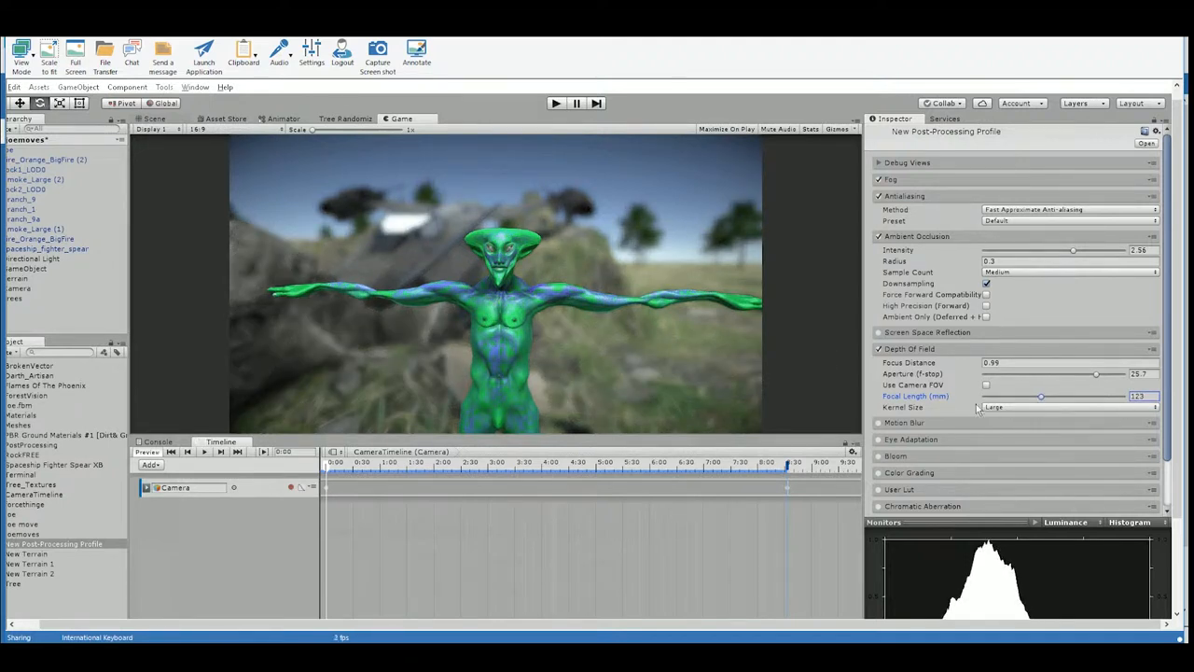
mouse_move(1041, 399)
left_mouse_down()
mouse_move(1014, 399)
mouse_move(1029, 396)
left_mouse_up()
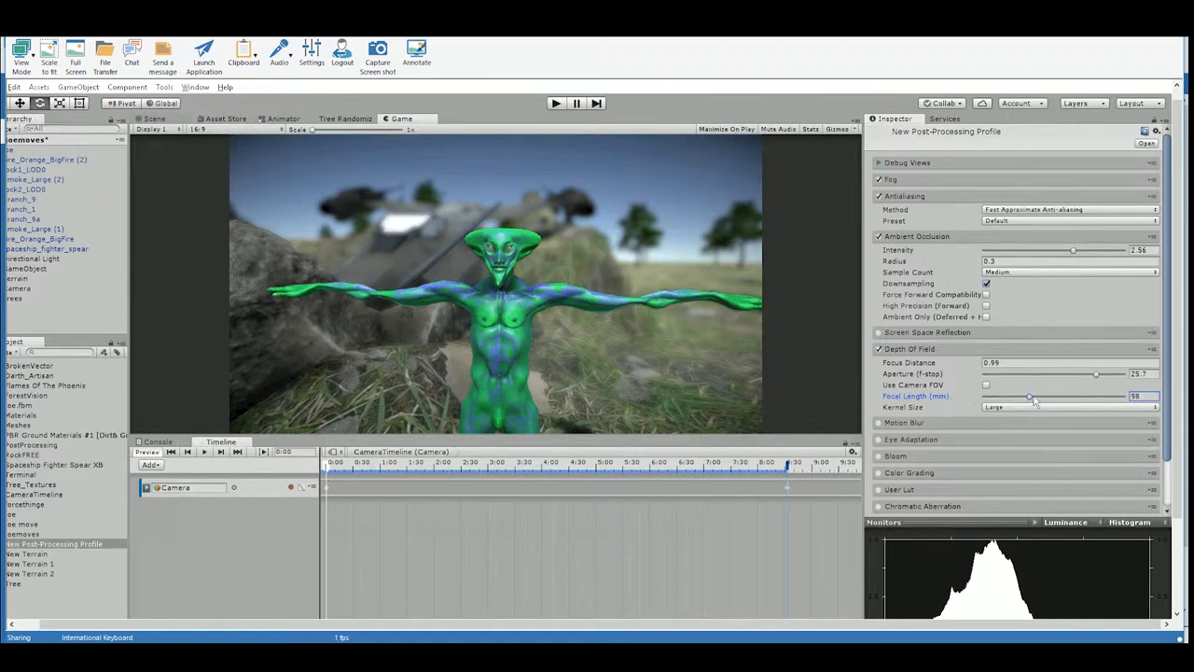
left_click_drag(1097, 373, 1171, 381)
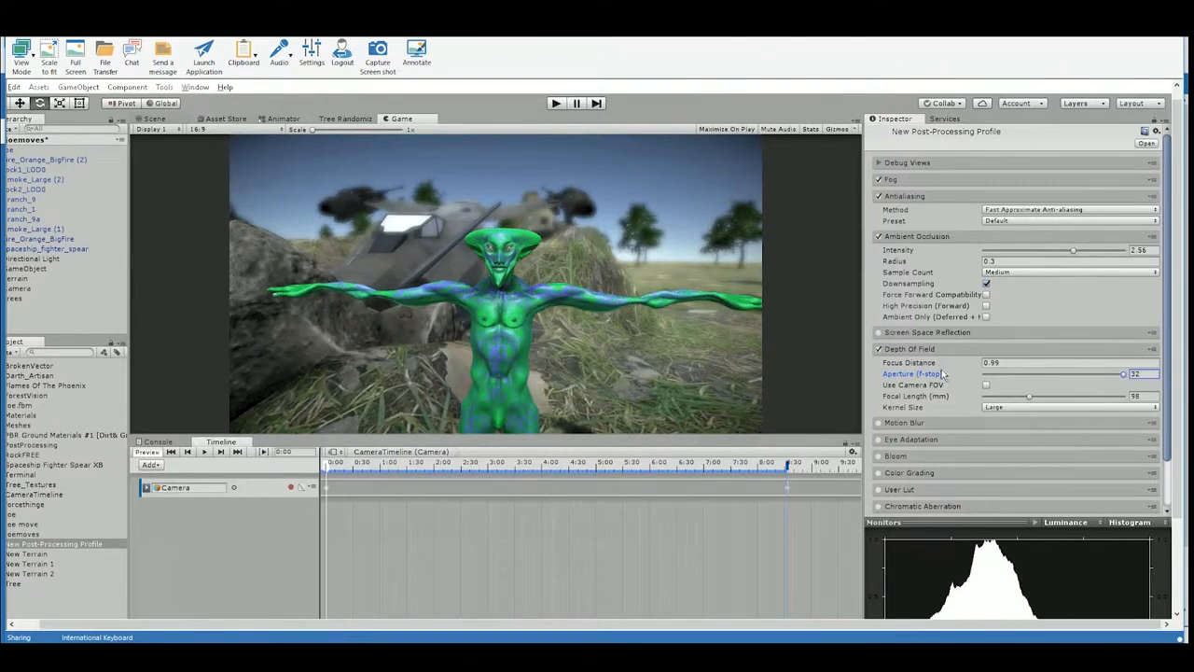
left_click_drag(941, 364, 942, 369)
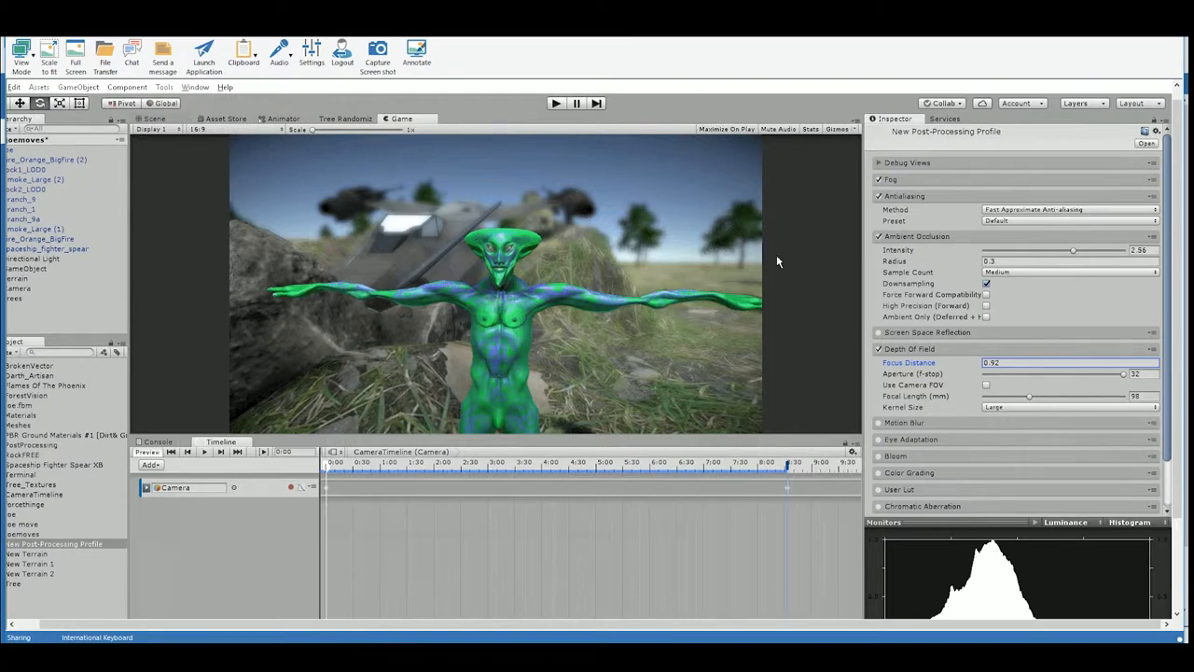
left_click(901, 351)
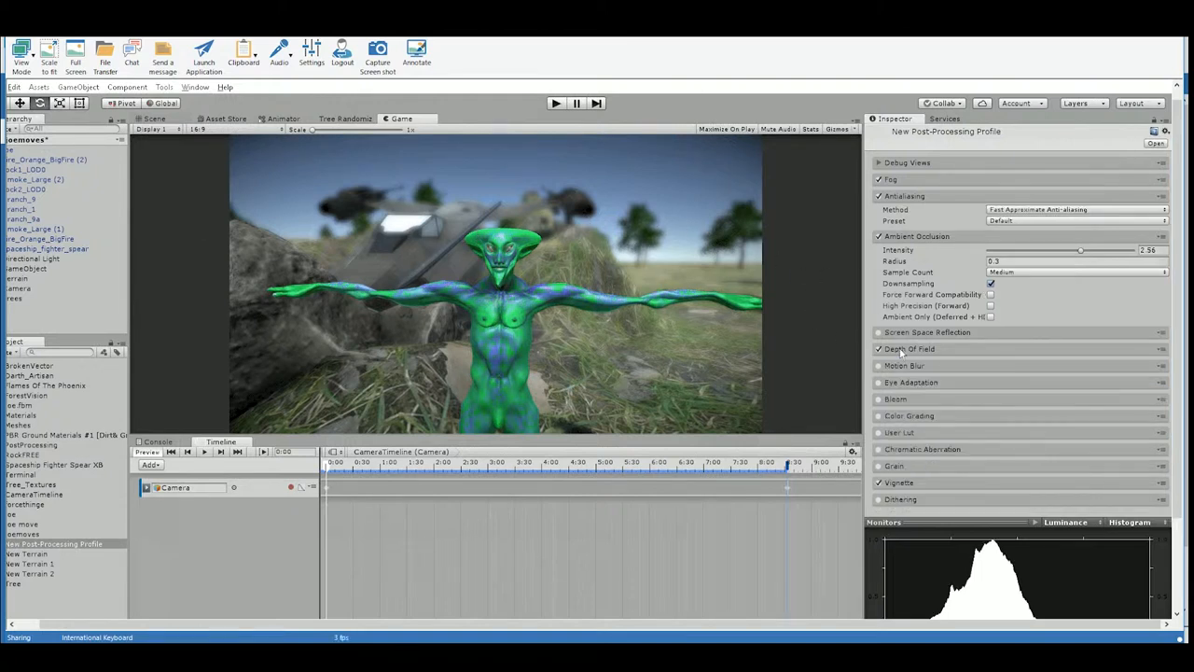
Enable Bloom with an intensity of 3.7 and a soft knee of 0.625, and turn on Anti Flicker.
left_click(898, 399)
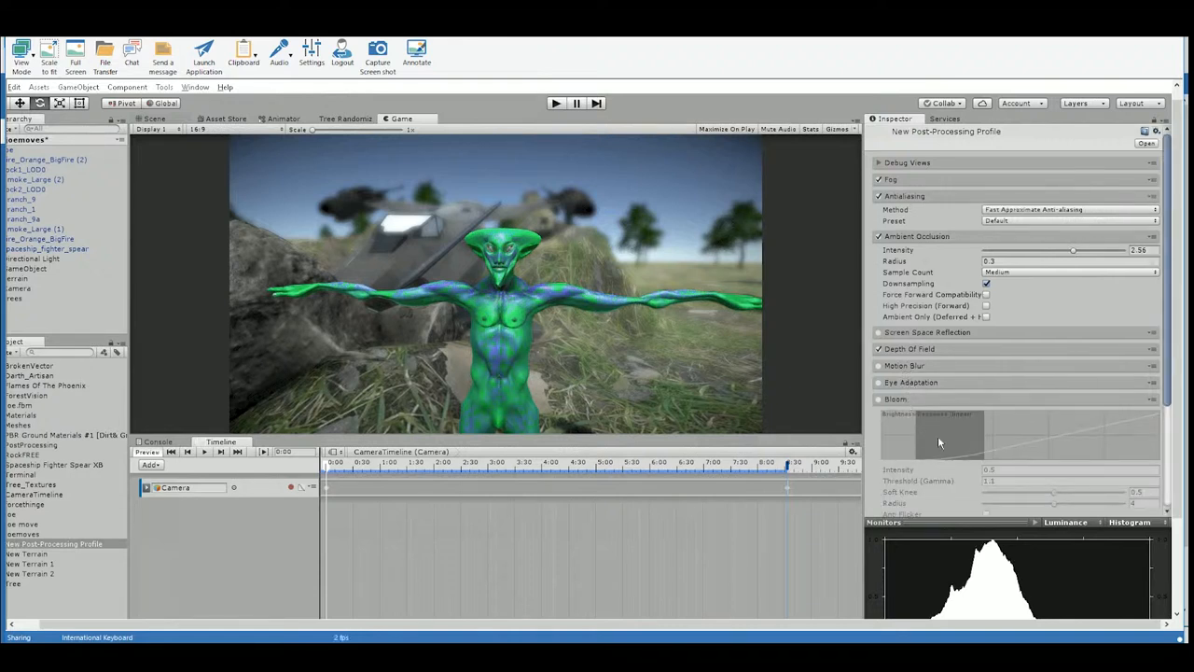
left_click(878, 399)
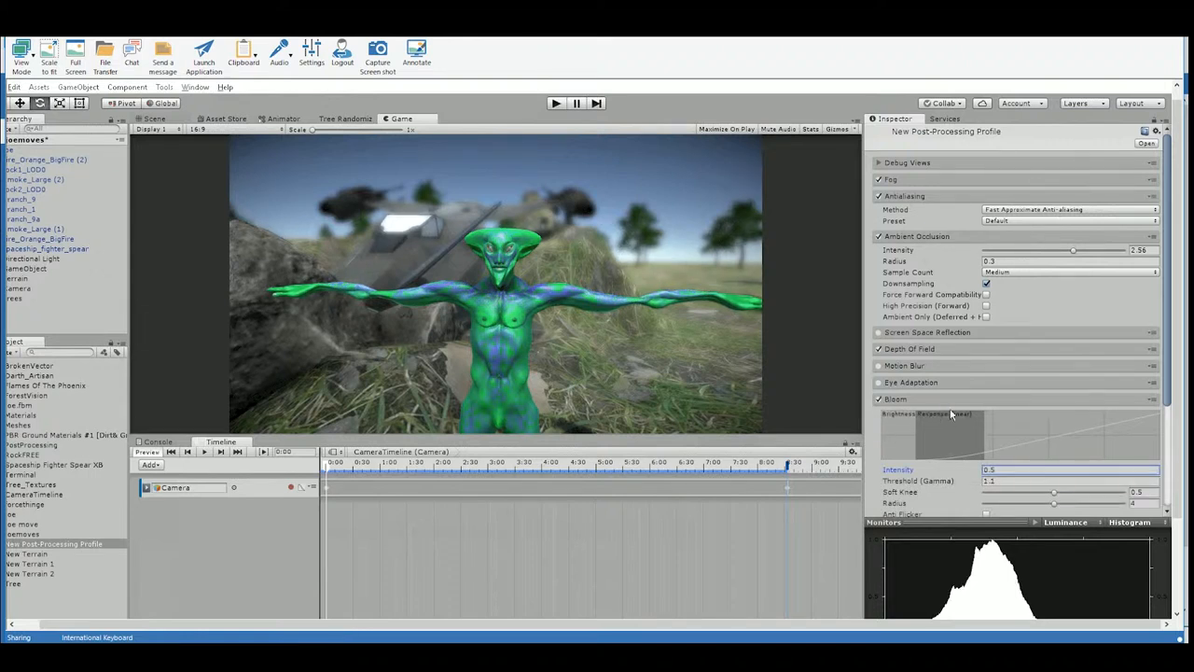
scroll(1041, 395, "down", 3)
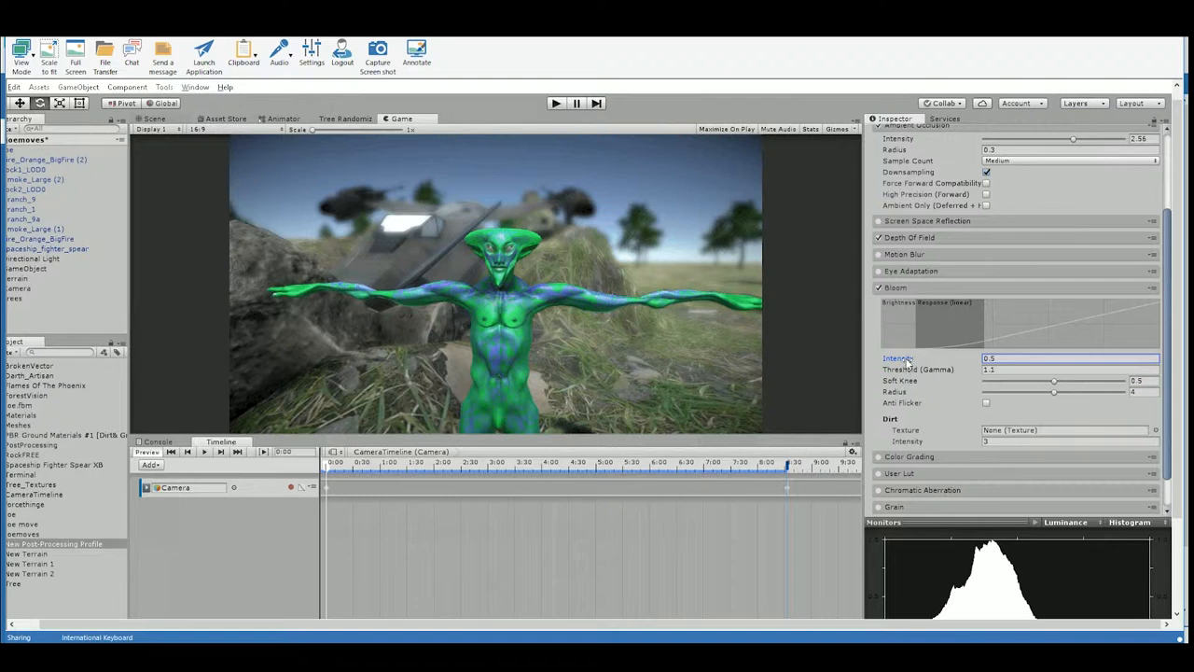
left_click_drag(905, 362, 1077, 340)
left_click_drag(943, 394, 694, 353)
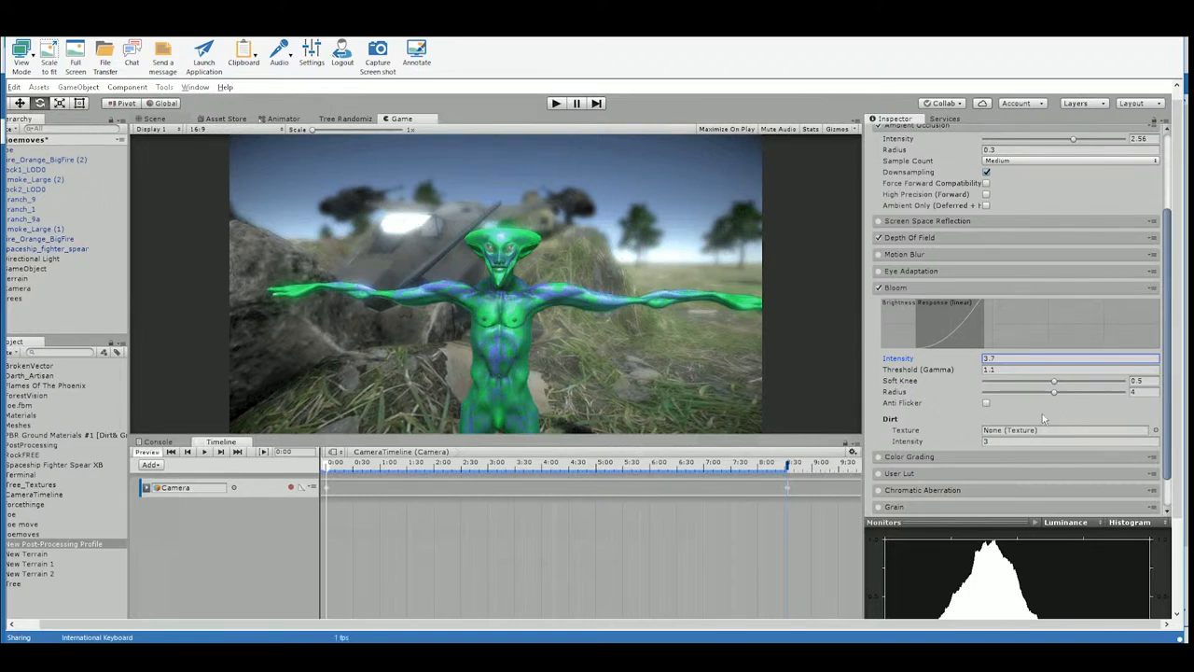
mouse_move(1054, 384)
left_mouse_down()
mouse_move(1086, 386)
mouse_move(1027, 380)
mouse_move(1089, 397)
mouse_move(1068, 395)
left_mouse_up()
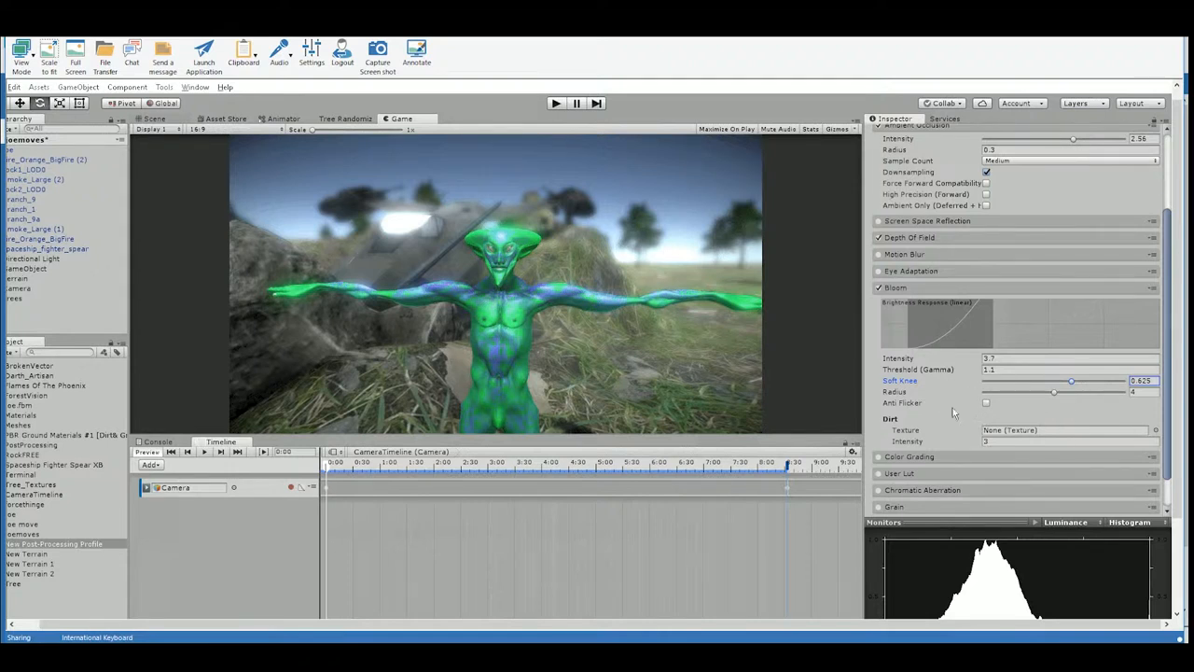
left_click(986, 403)
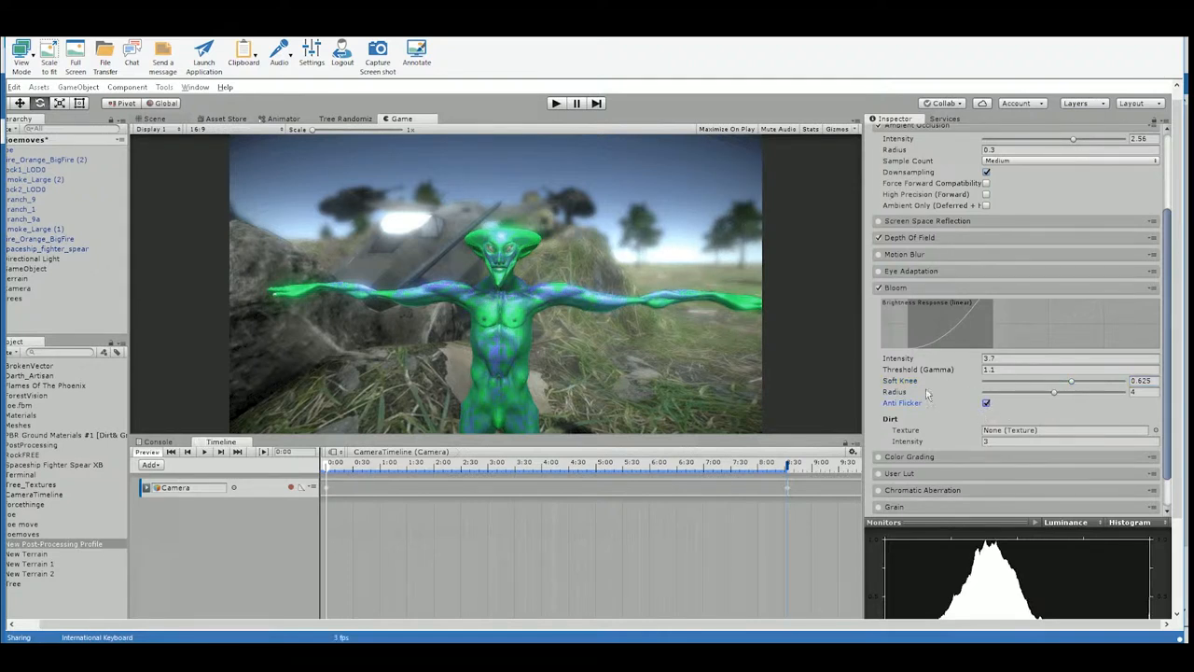
Set Bloom's intensity to 0.94 and its gamma threshold to 0.9, and collapse its settings.
mouse_move(905, 360)
left_mouse_down()
mouse_move(947, 366)
mouse_move(898, 364)
left_mouse_up()
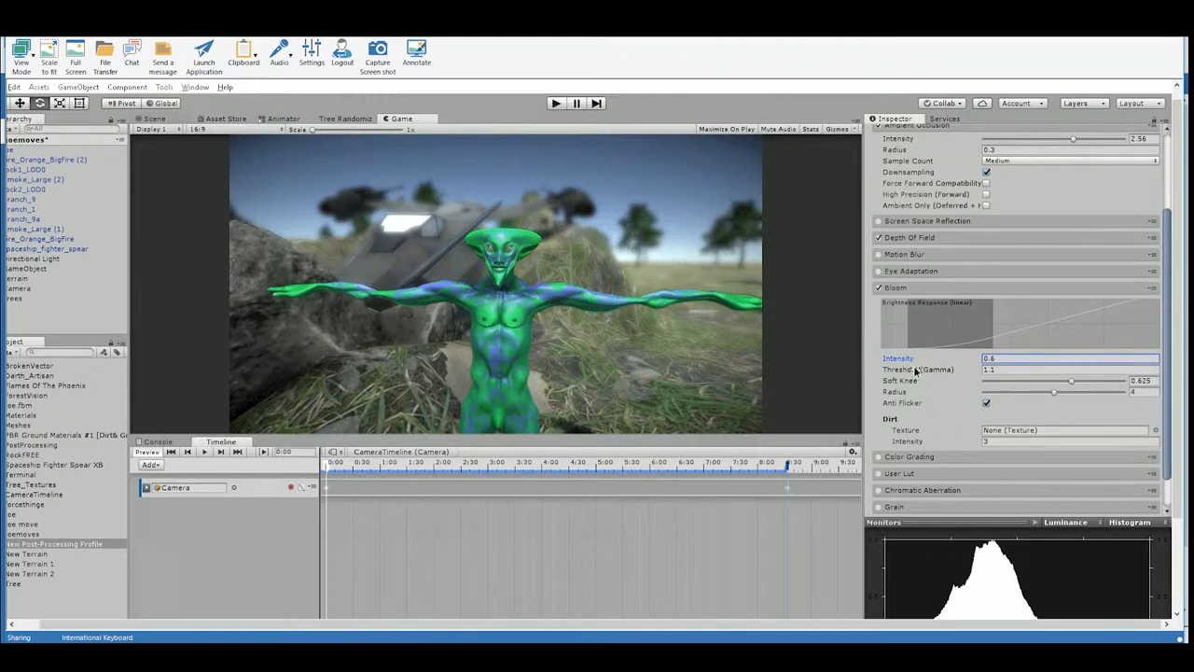
mouse_move(914, 371)
left_mouse_down()
mouse_move(938, 380)
mouse_move(912, 373)
mouse_move(914, 360)
mouse_move(925, 364)
left_mouse_up()
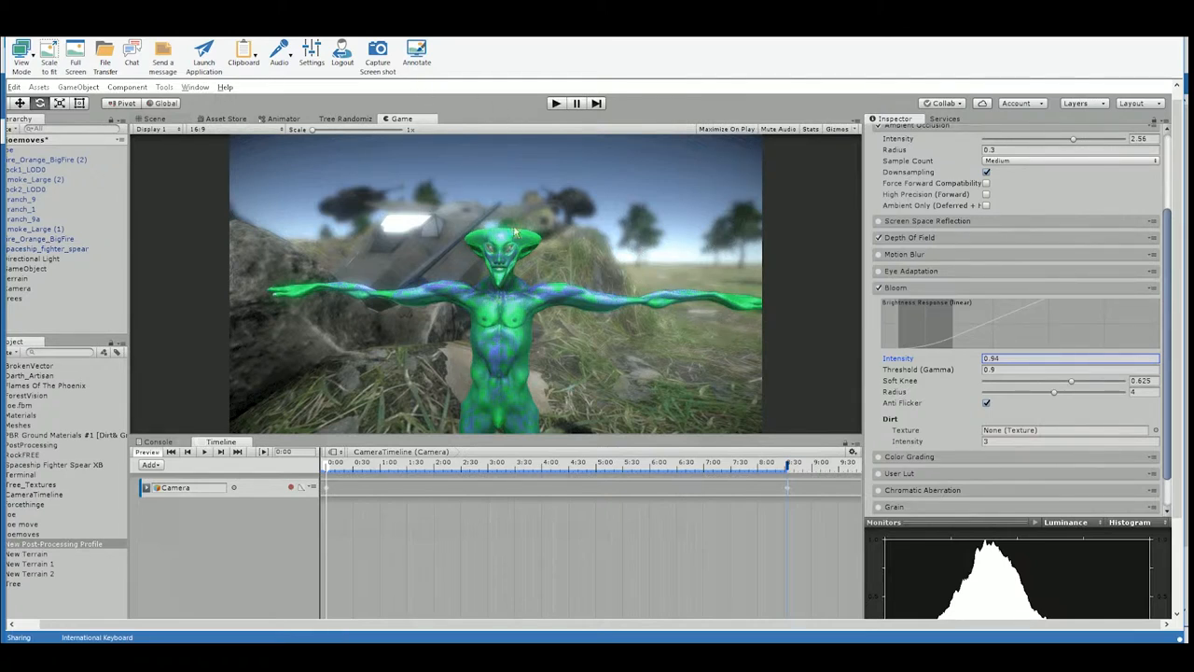
left_click(937, 290)
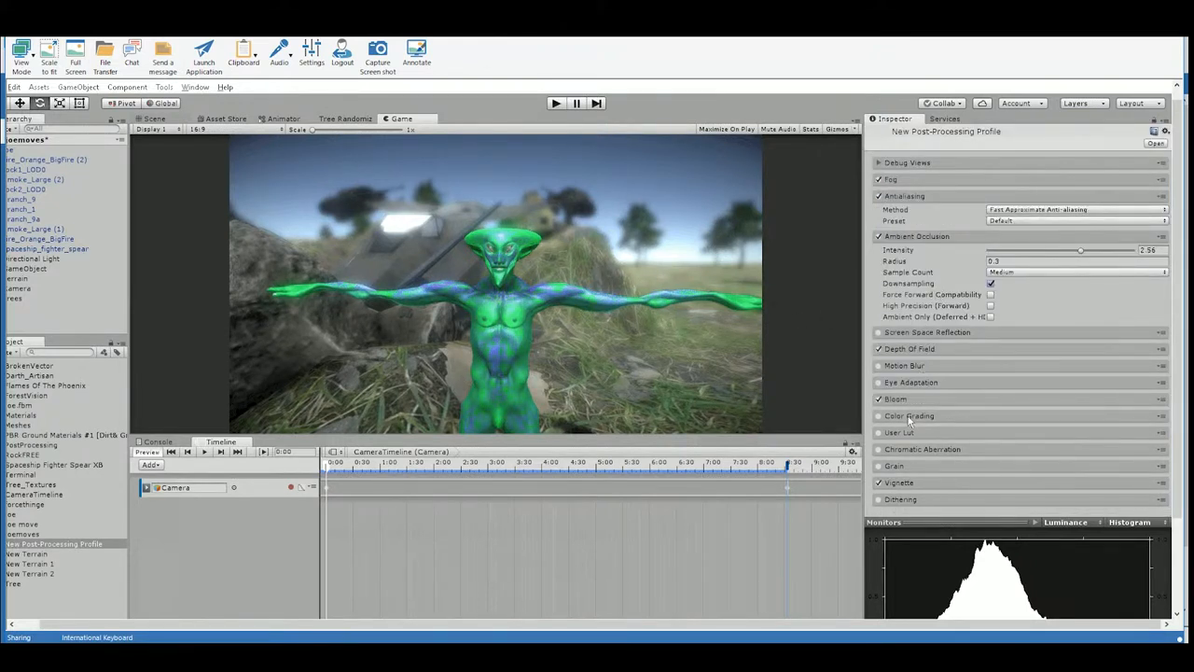
Enable Chromatic Aberration in the post-processing profile and set its intensity to 0.288.
left_click(910, 451)
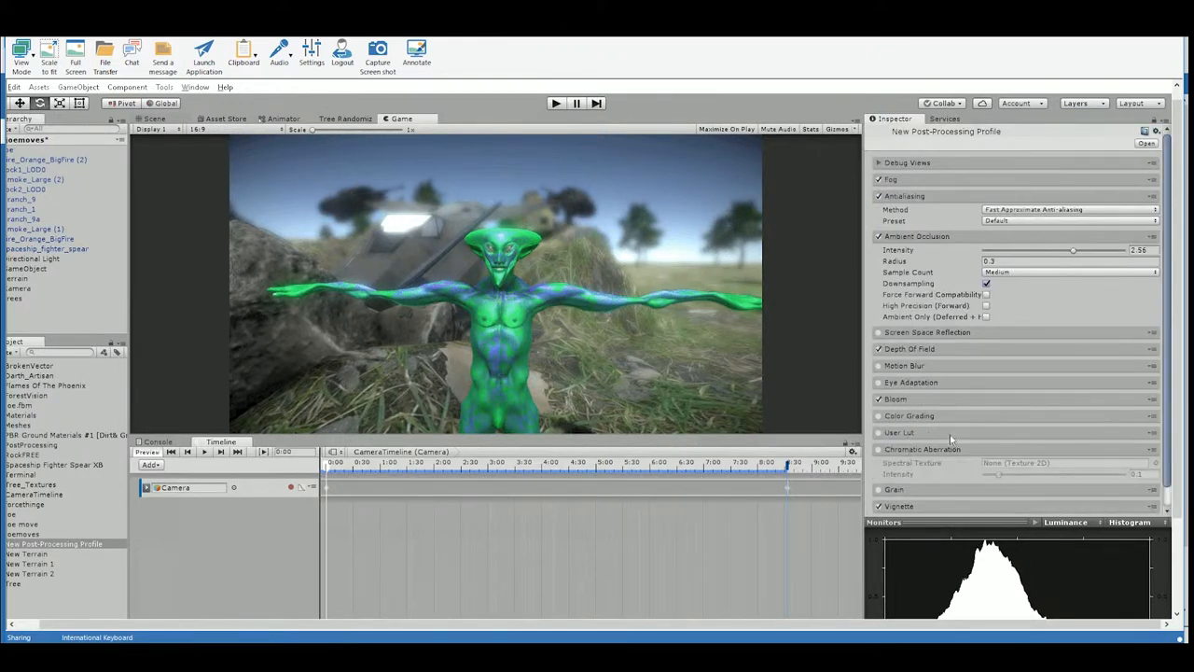
scroll(950, 432, "down", 1)
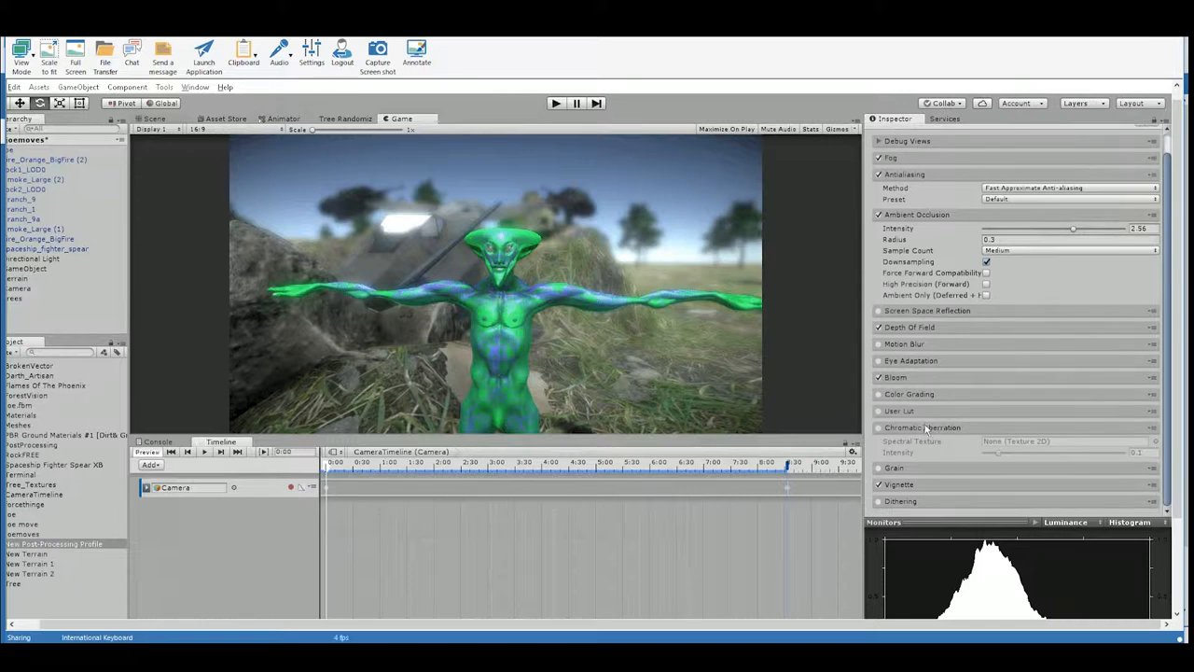
left_click(878, 427)
left_click_drag(1000, 453, 942, 417)
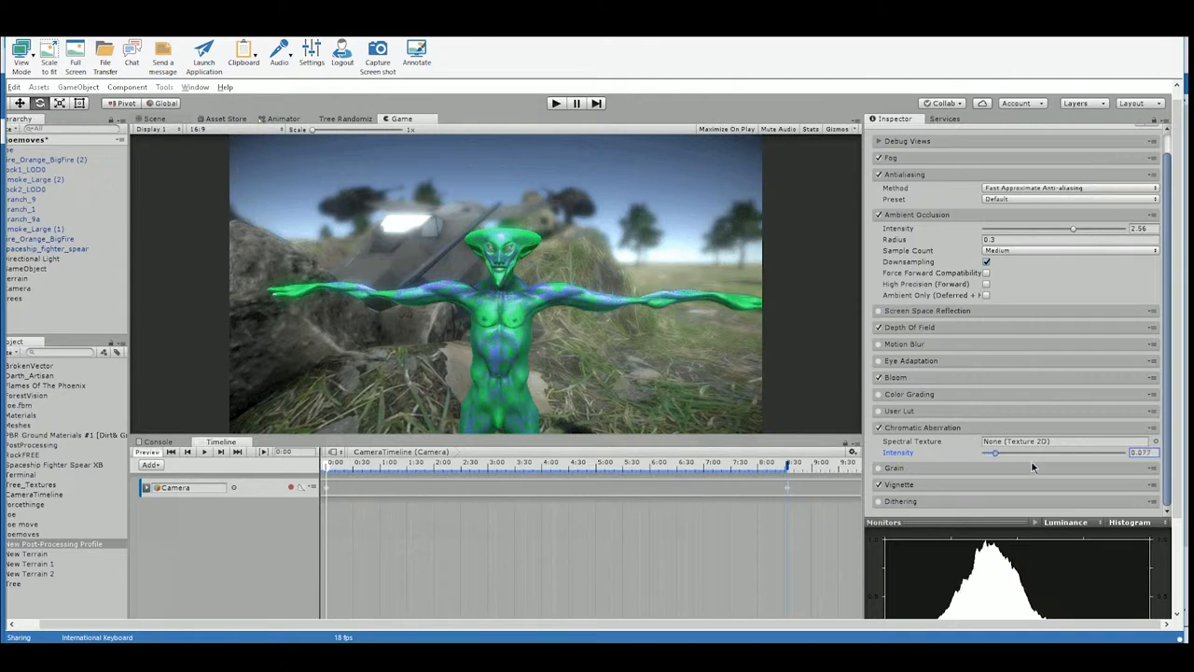
left_click_drag(1032, 454, 1058, 448)
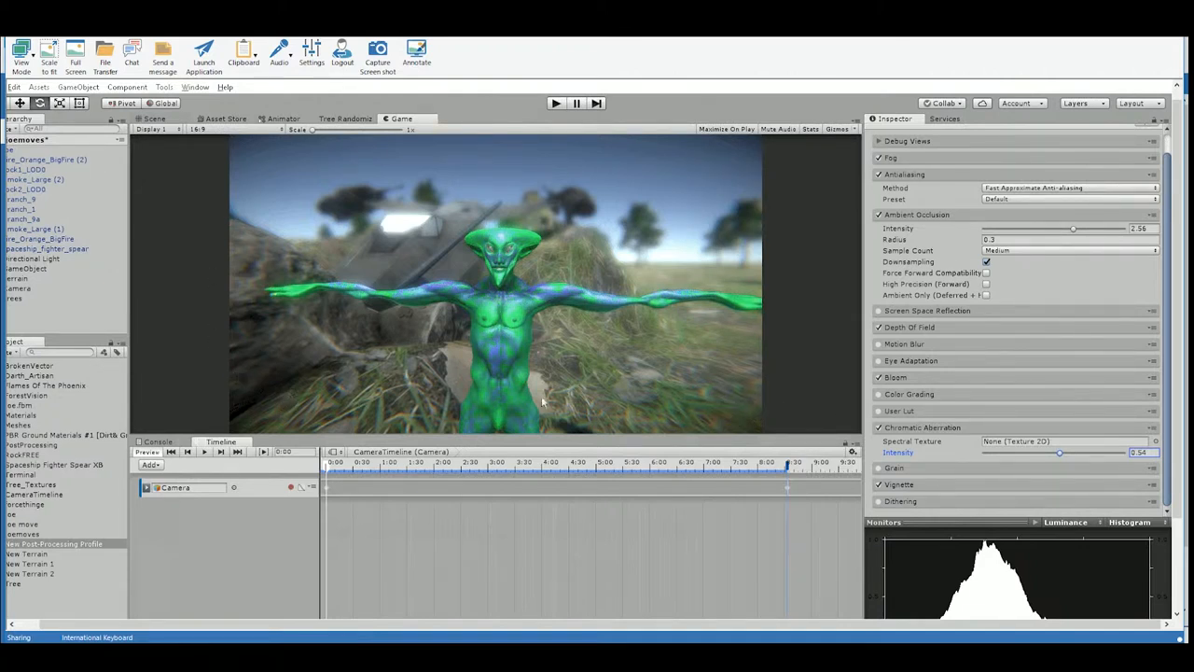
left_click_drag(1057, 454, 1026, 458)
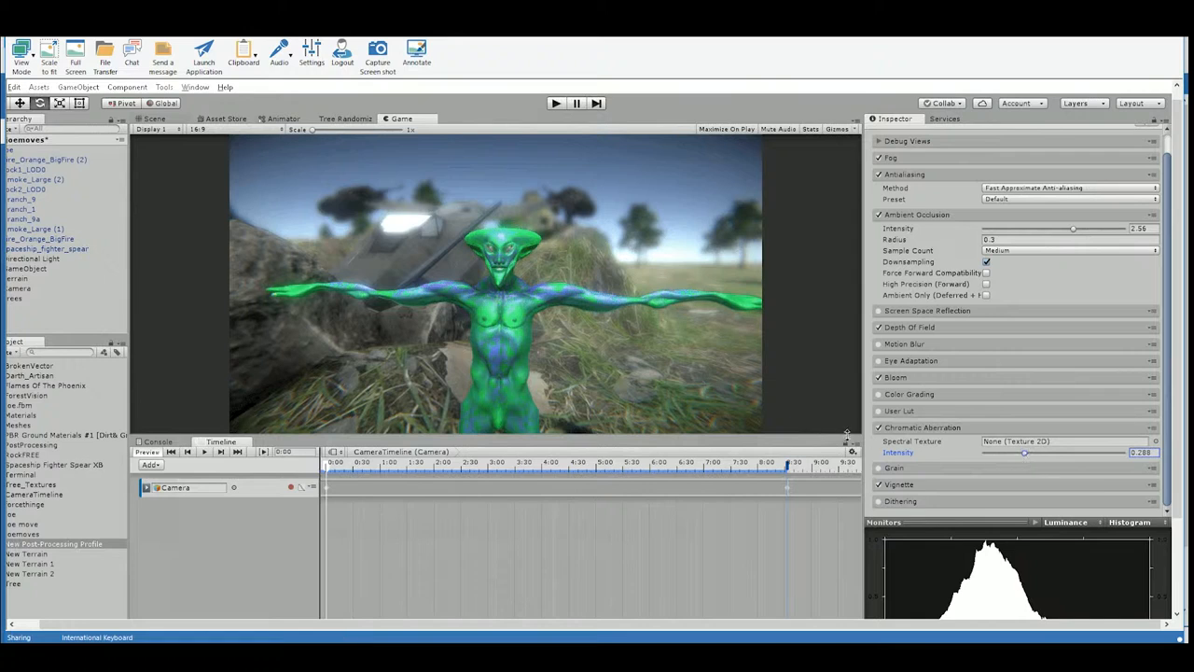
Try the Grain effect with an intensity of 0.082 and disable it again.
left_click(901, 467)
scroll(887, 422, "down", 2)
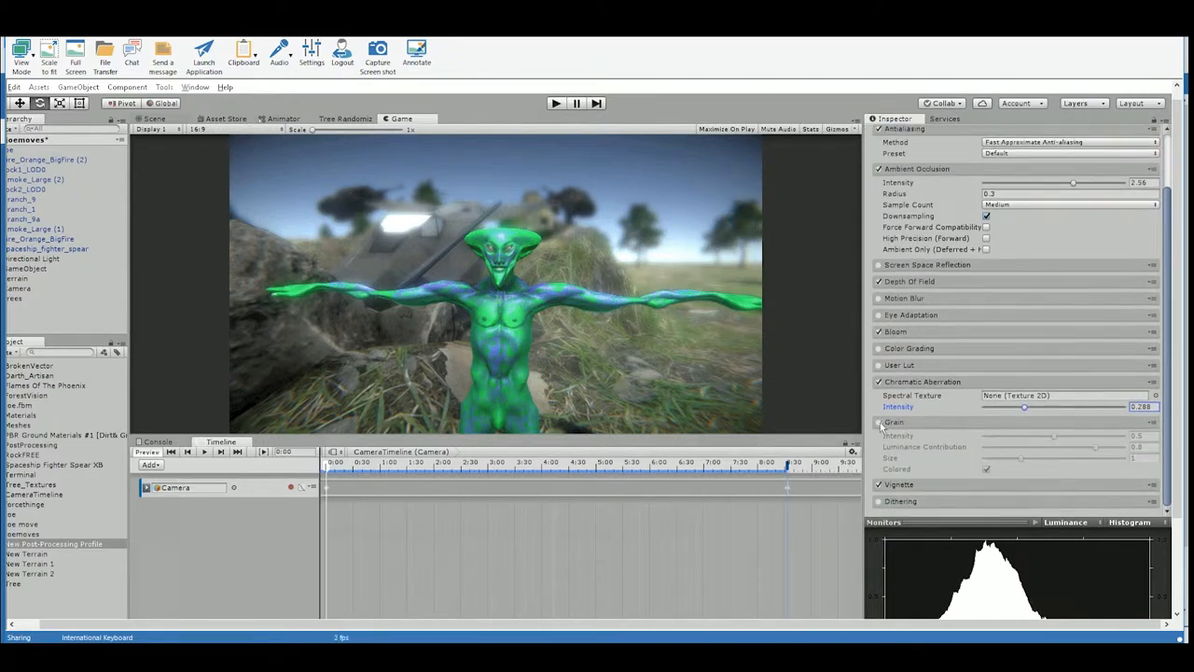
left_click(879, 423)
left_click_drag(1053, 436, 994, 478)
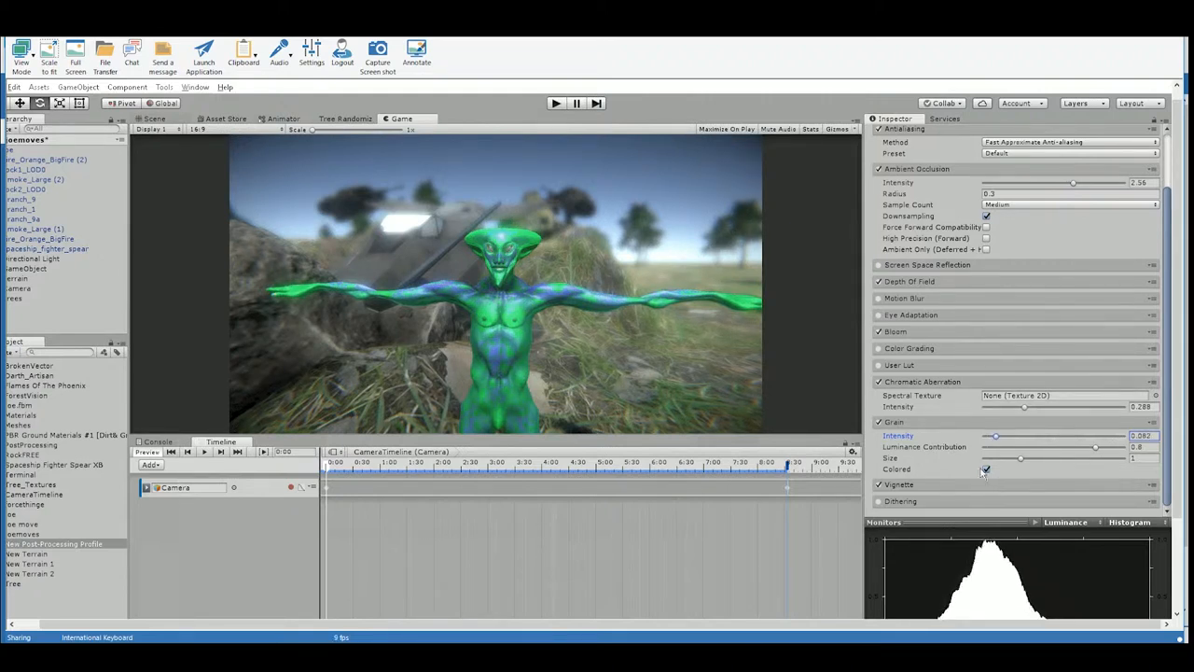
left_click(877, 423)
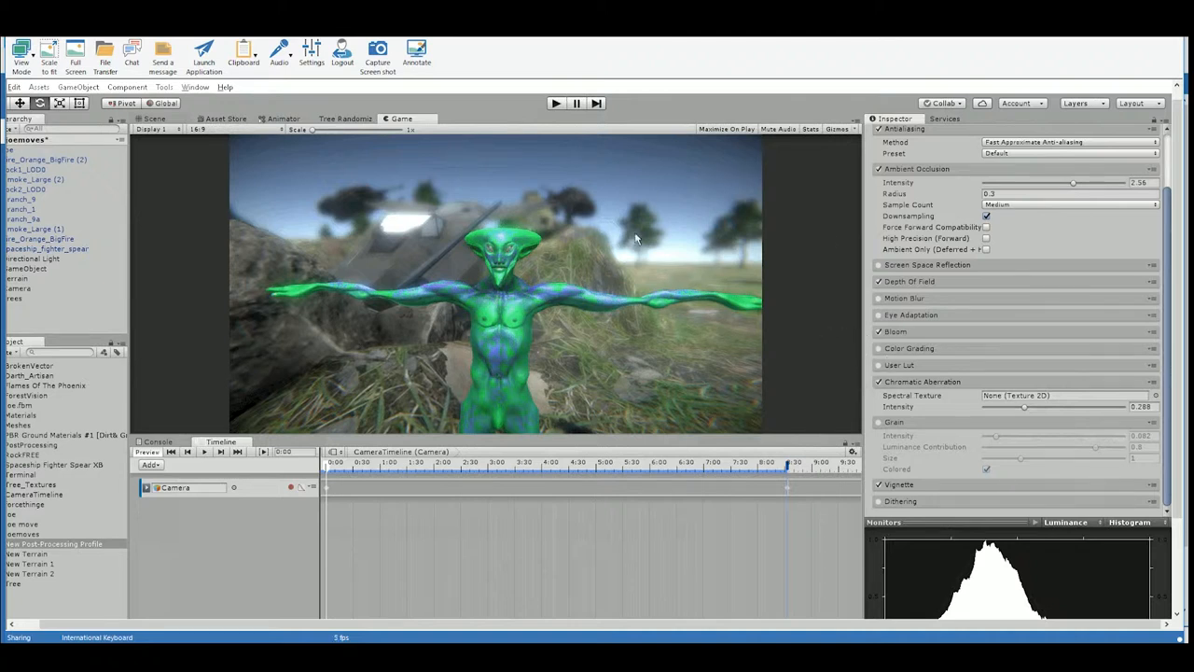
Select the Camera and compare its view with and without effects by toggling Post Processing Behaviour, leaving it enabled.
scroll(942, 280, "up", 3)
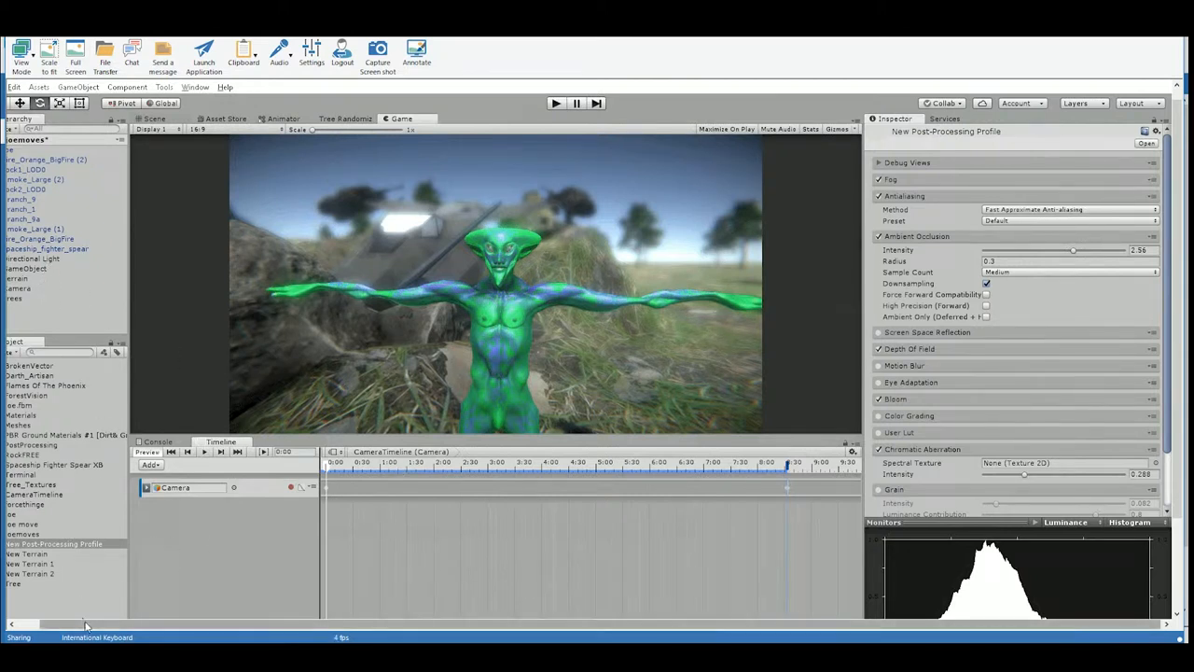
left_click_drag(84, 624, 61, 617)
left_click(79, 290)
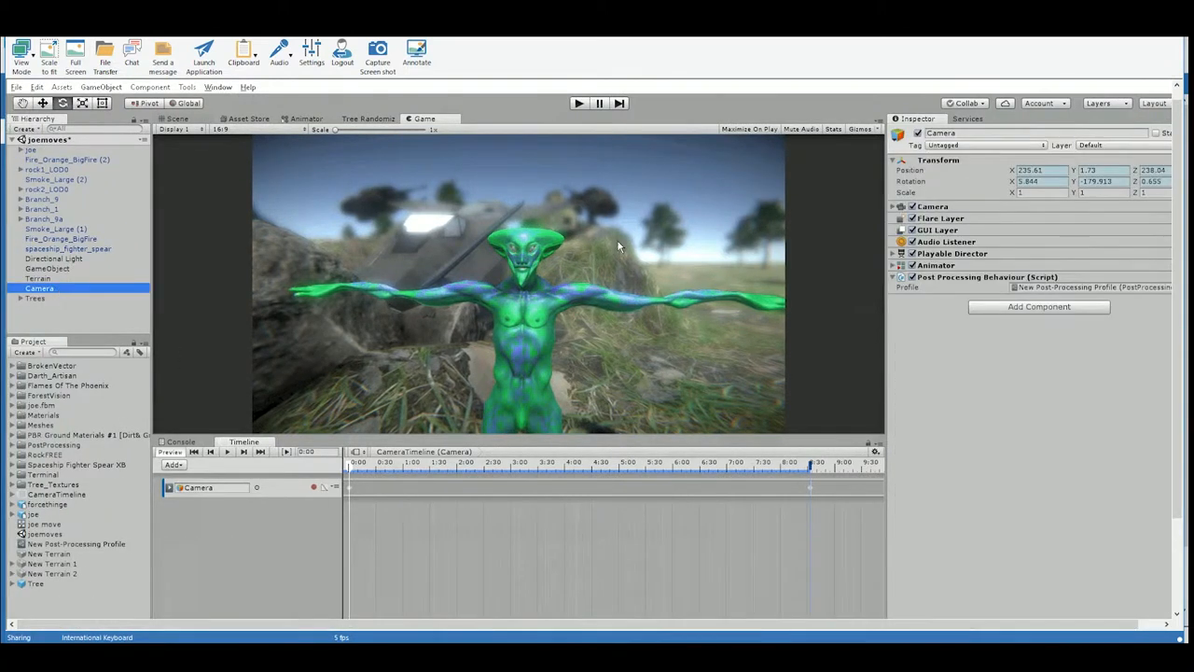
left_click(912, 278)
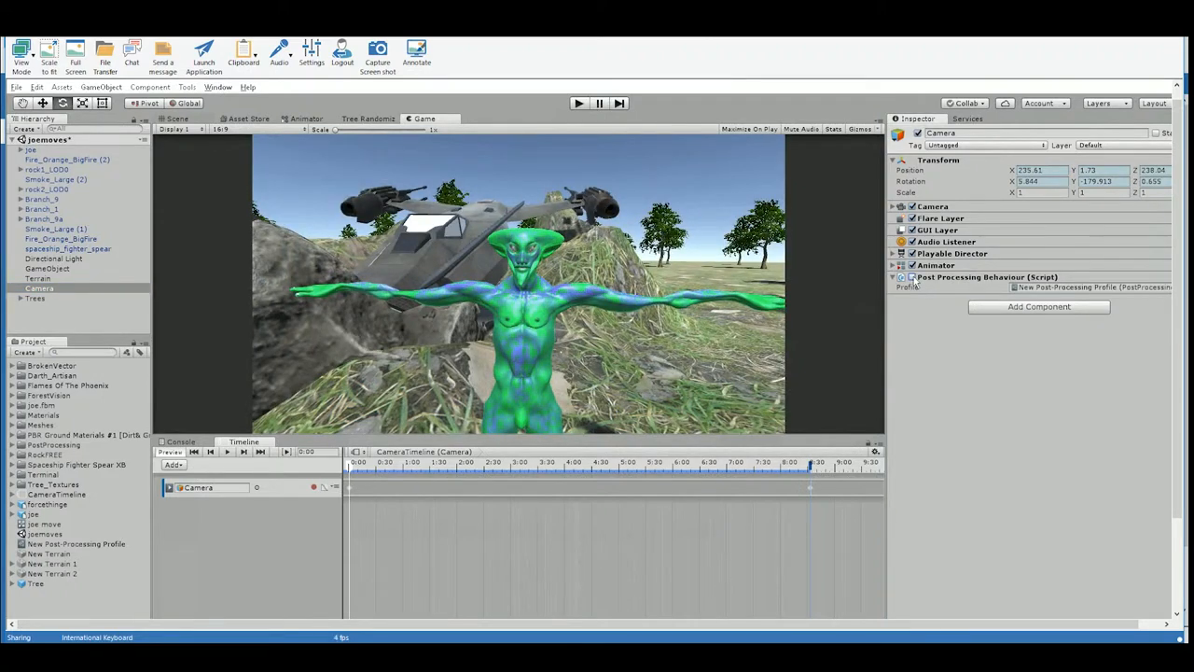
left_click(913, 278)
left_click(912, 278)
left_click(912, 278)
left_click(912, 278)
left_click(912, 278)
left_click(912, 277)
left_click(913, 278)
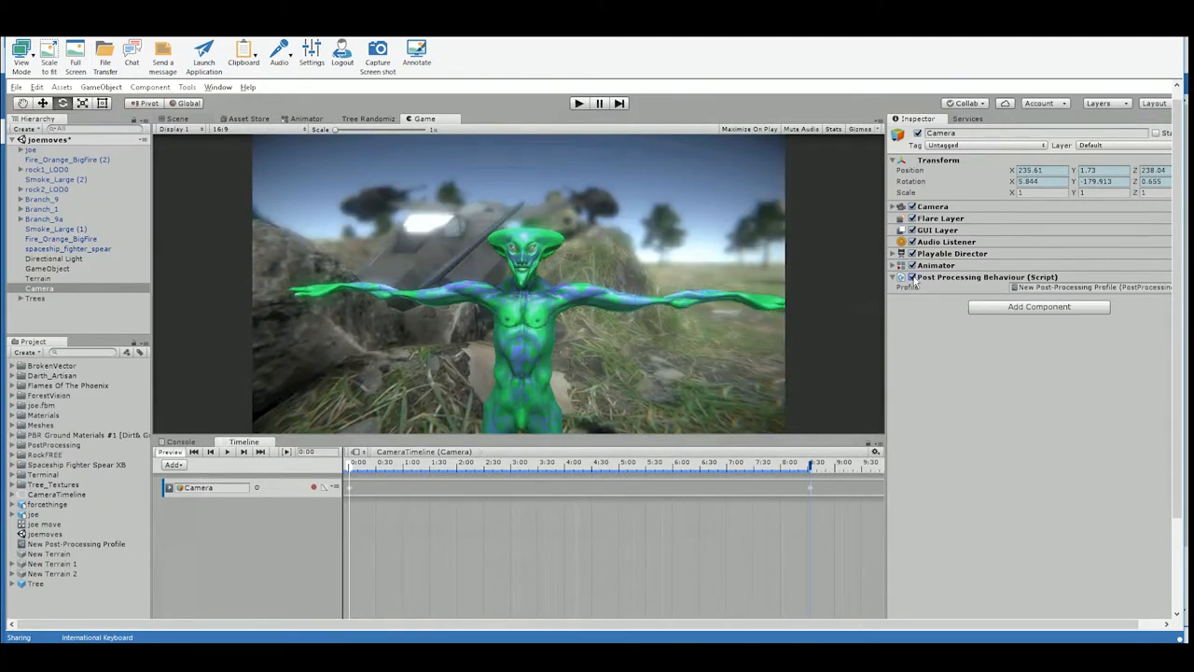
left_click(913, 279)
left_click(913, 279)
Preview the Camera's timeline animation and run the scene in play mode.
left_click(226, 452)
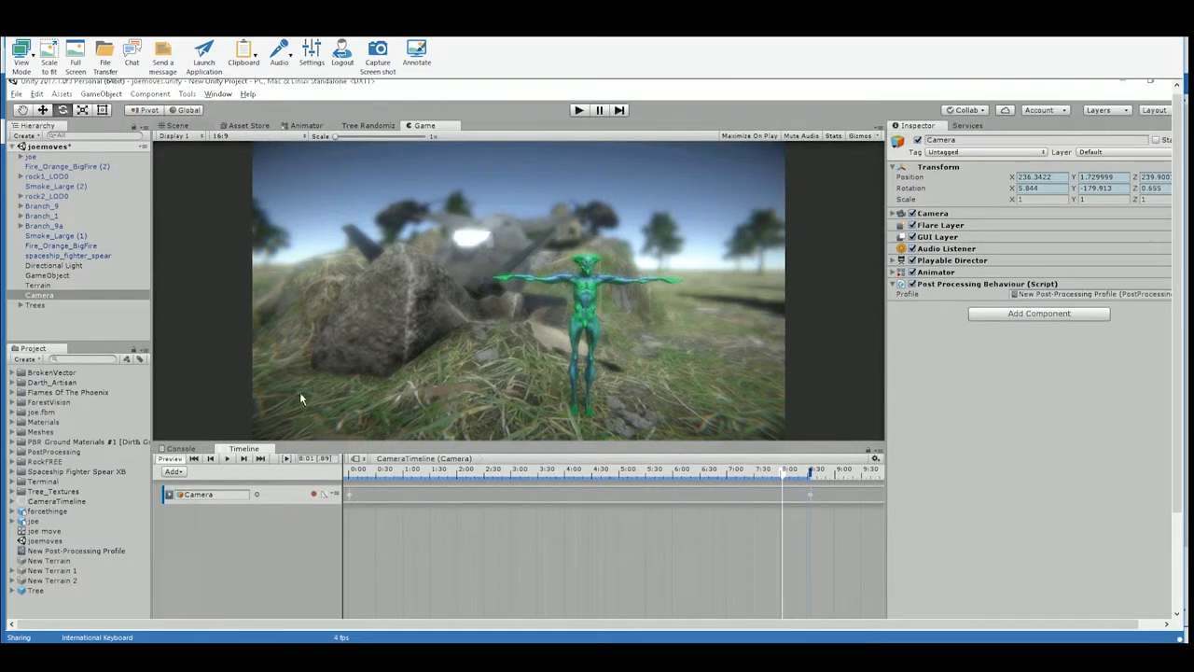
left_click(578, 110)
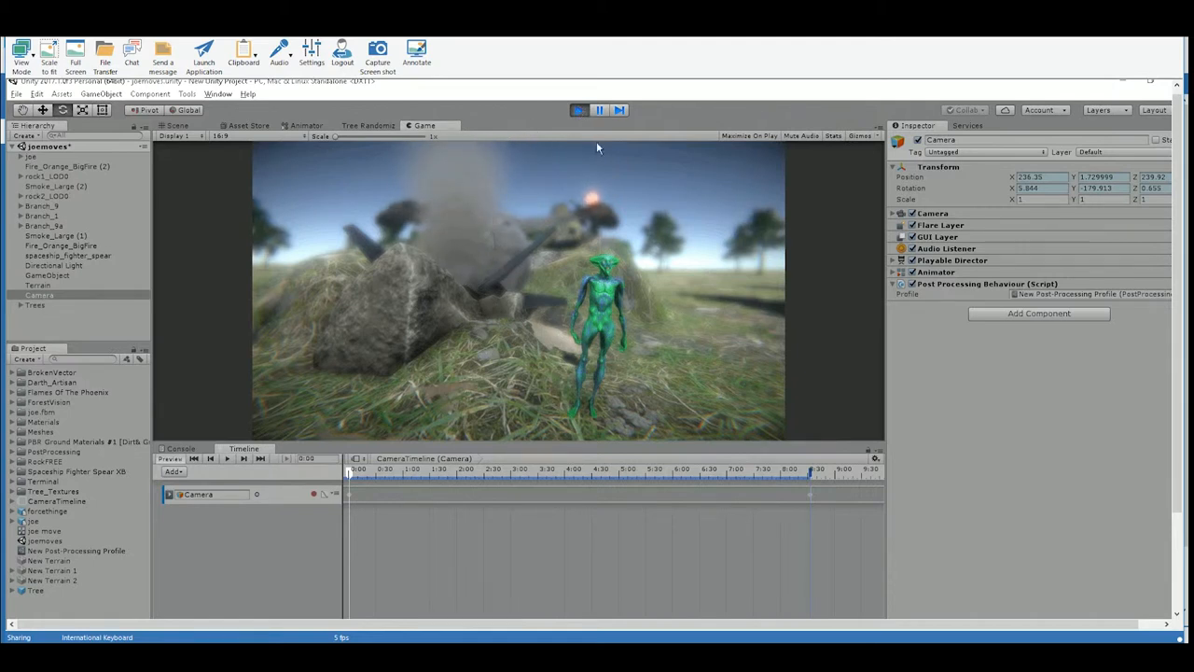
Show the settings of New Post-Processing Profile while the scene is playing.
left_click(89, 549)
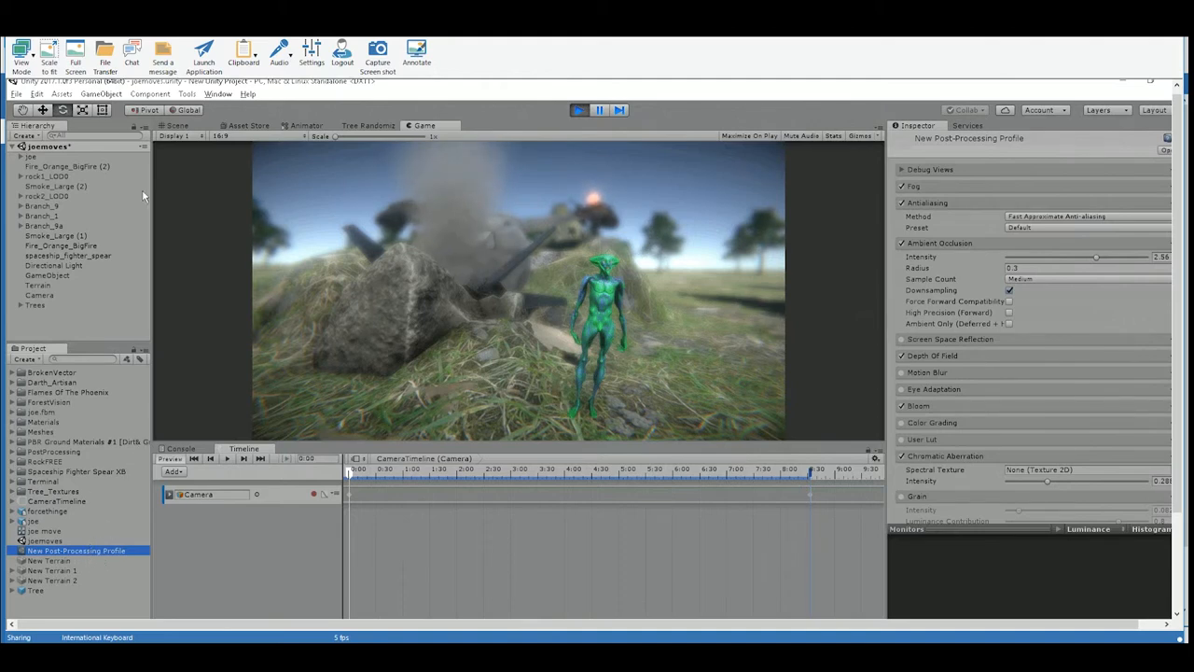
left_click(208, 305)
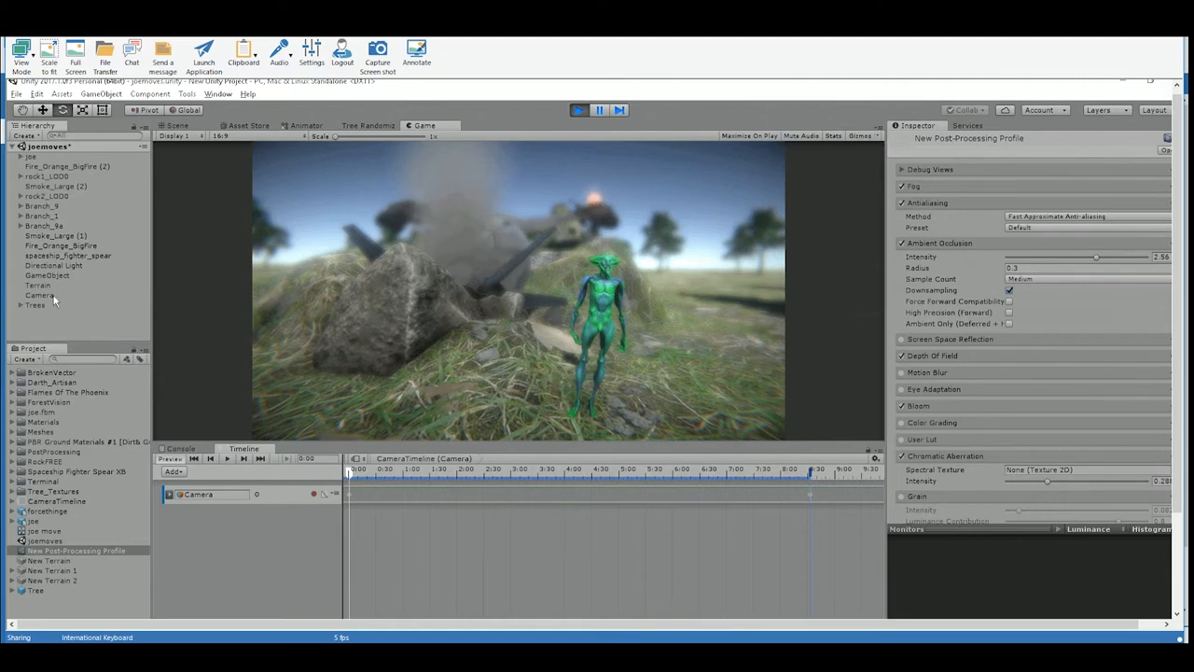